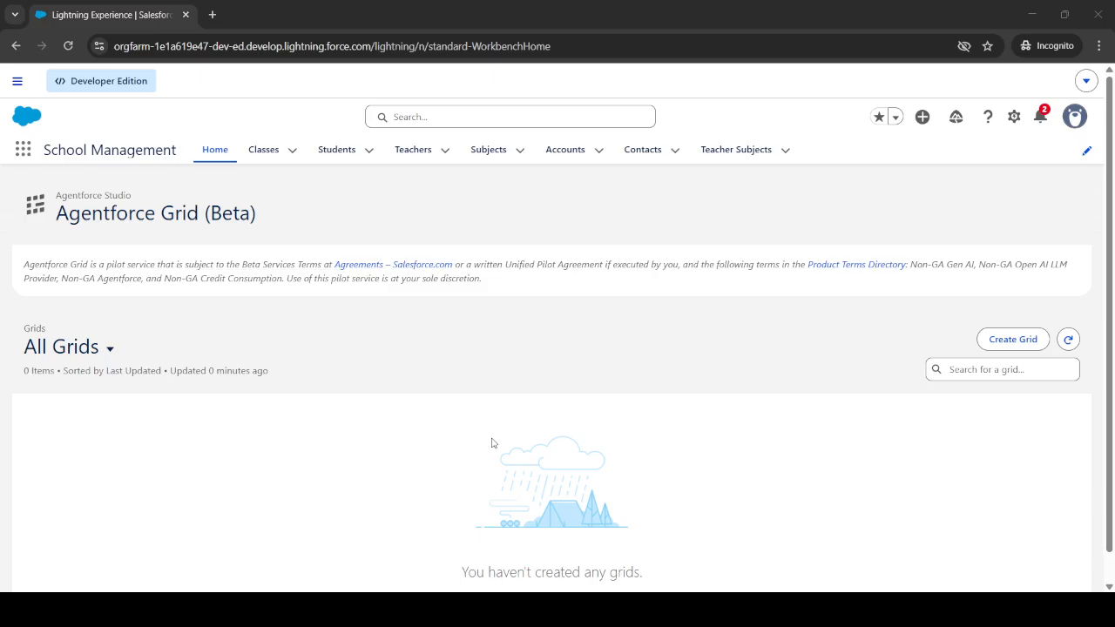
pyautogui.click(491, 438)
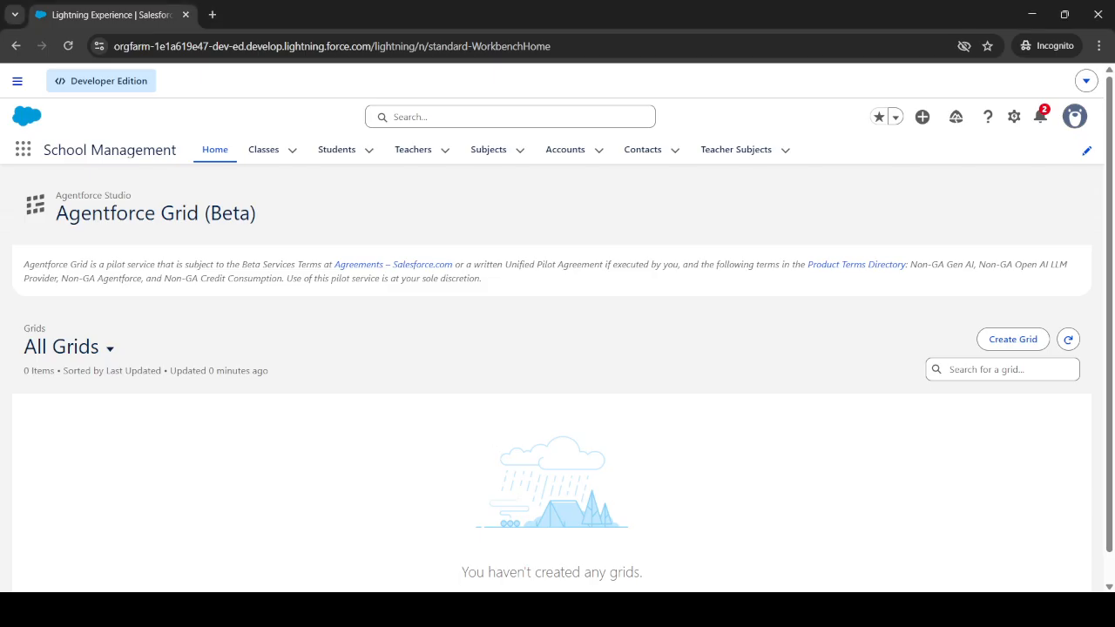
pyautogui.click(1087, 149)
pyautogui.click(788, 228)
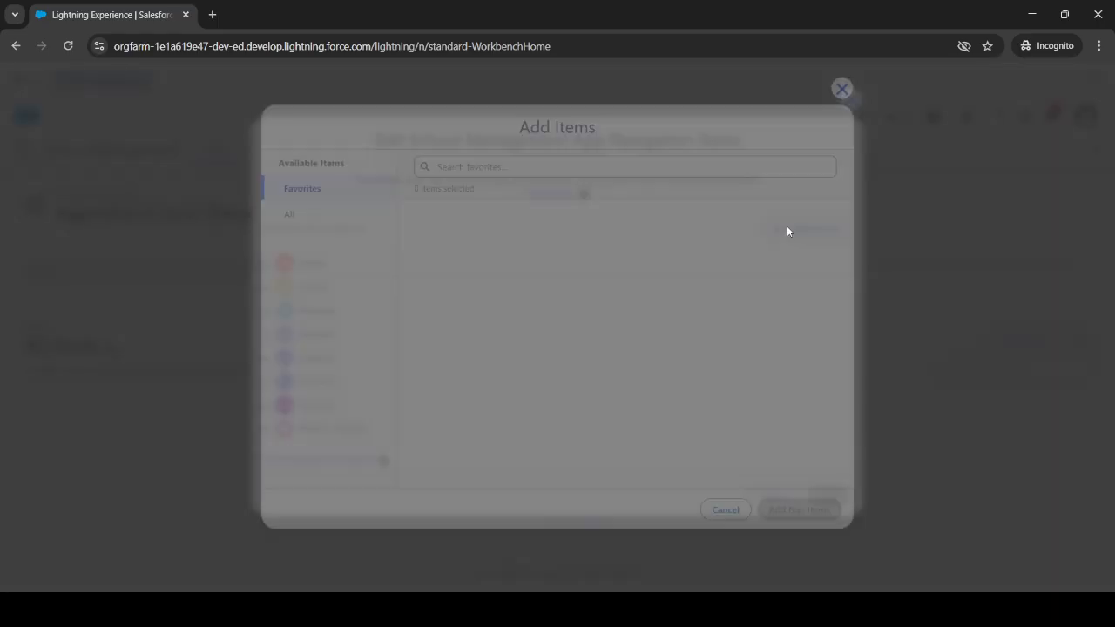
pyautogui.click(314, 215)
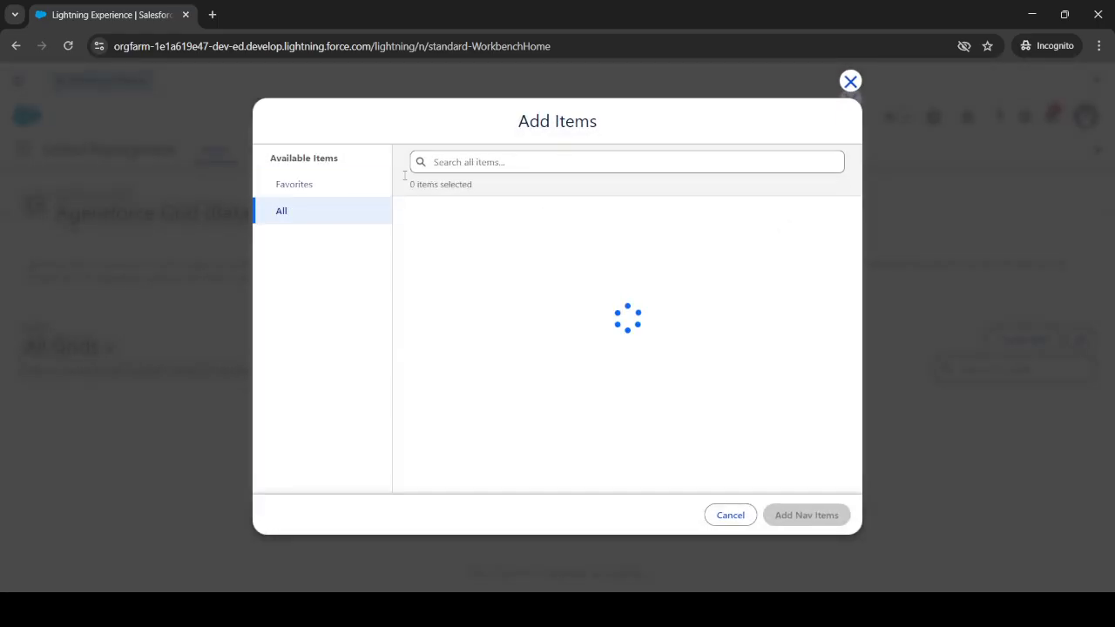
pyautogui.click(445, 163)
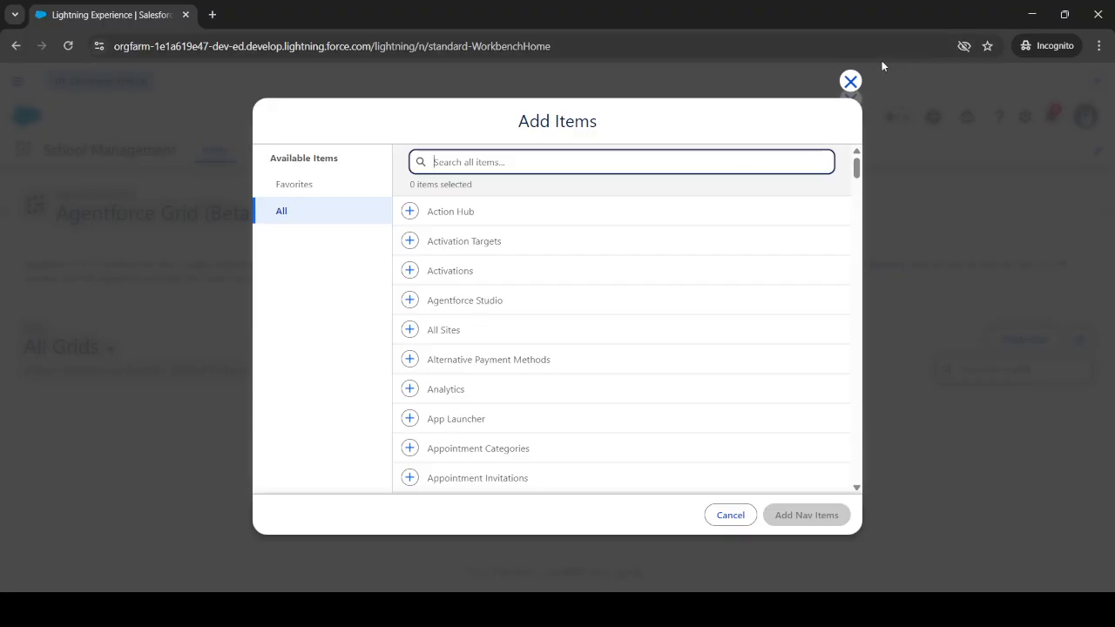
pyautogui.click(851, 86)
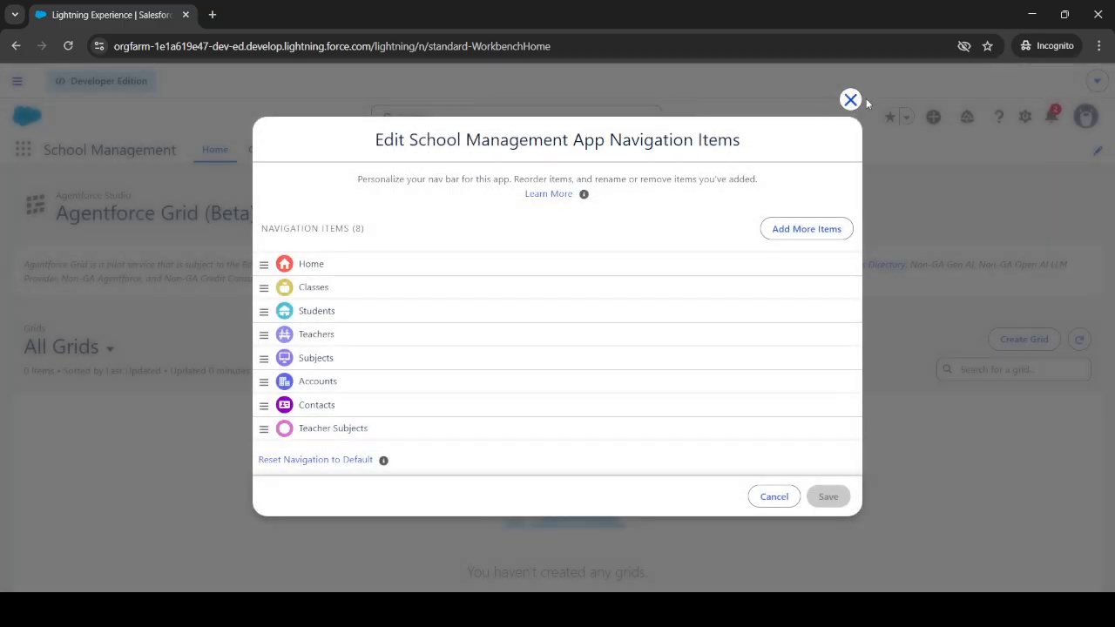
pyautogui.click(851, 100)
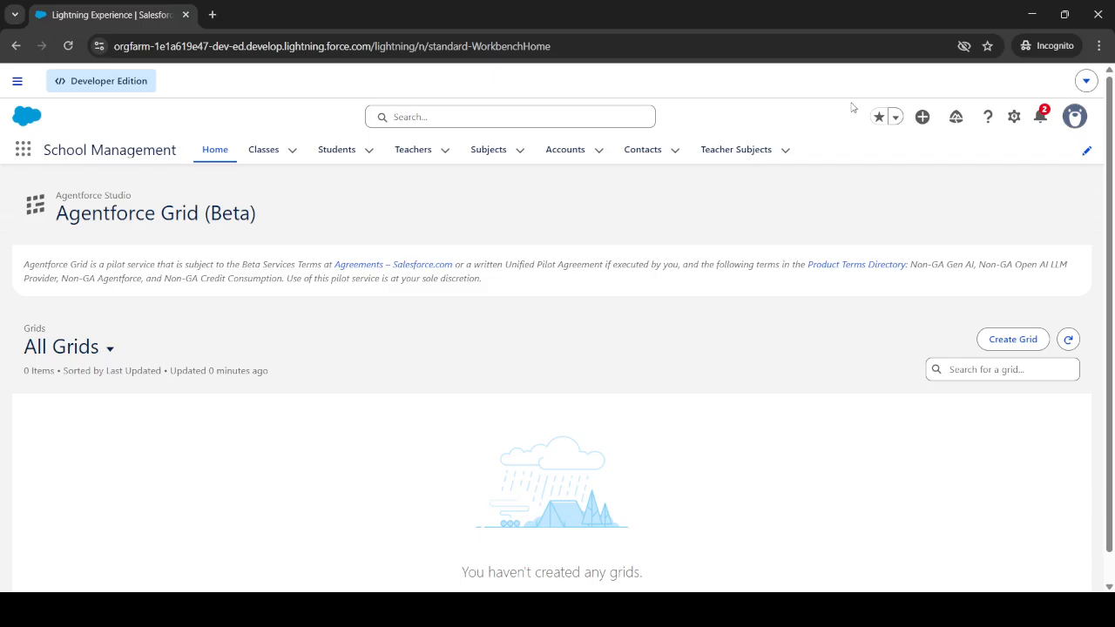
# Step: Open Setup and go to the Lightning App Builder page by searching for "lightning app"
pyautogui.click(1014, 119)
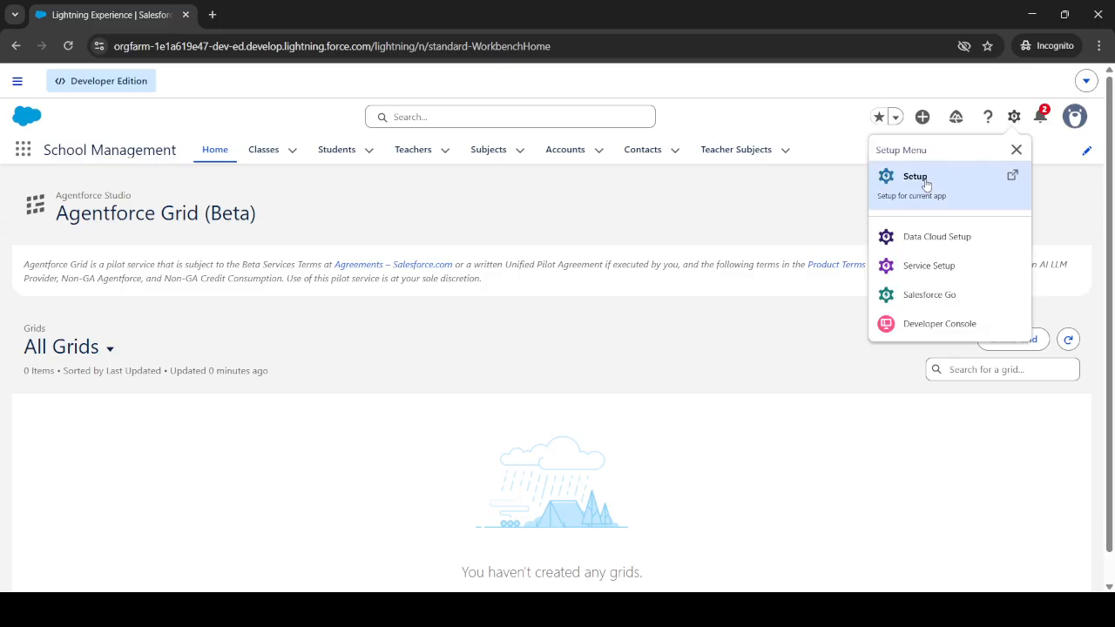
pyautogui.click(927, 184)
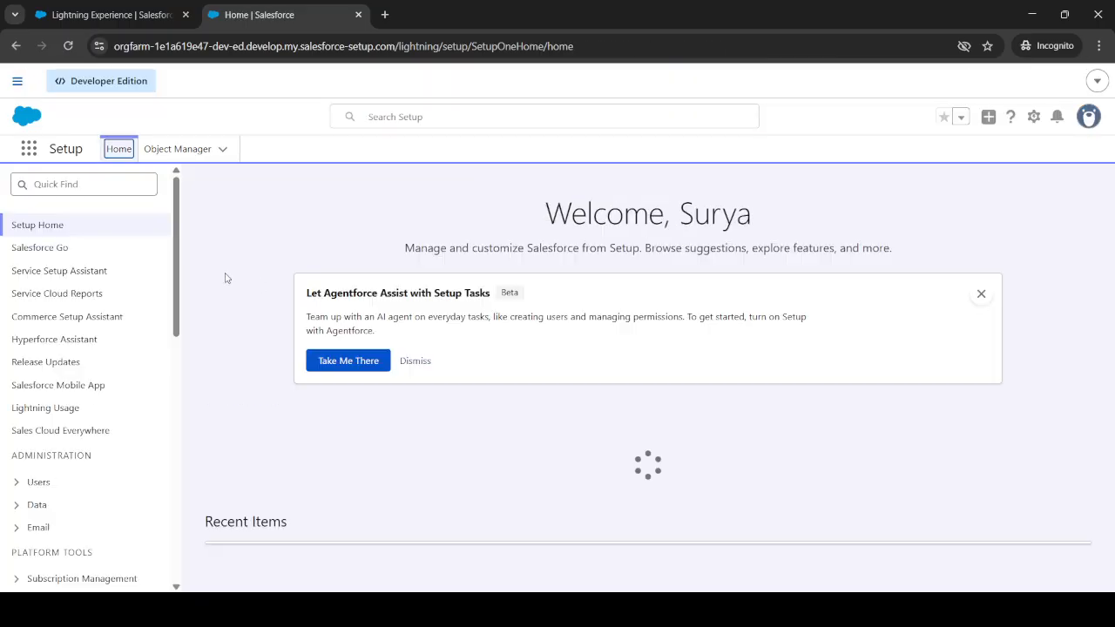
pyautogui.click(112, 185)
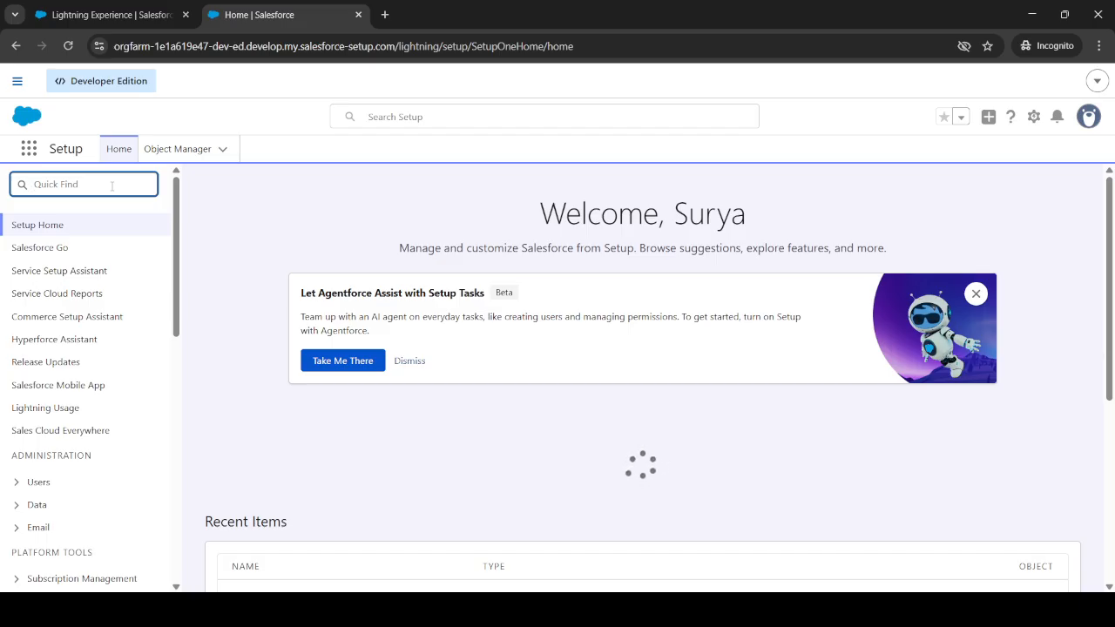
pyautogui.write('lightni')
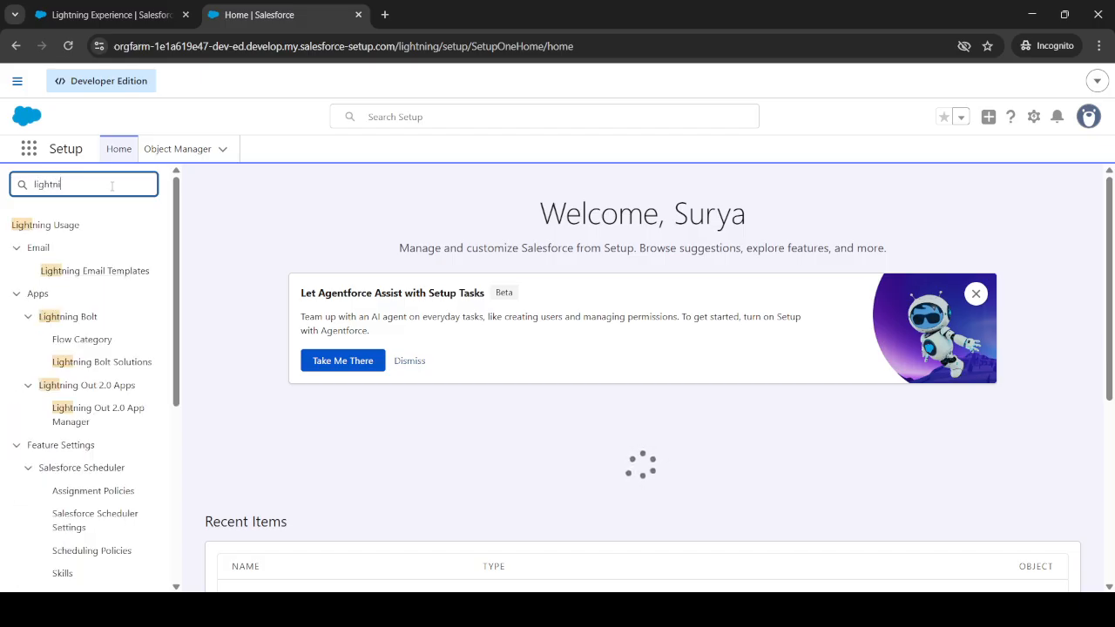
pyautogui.write('ng app')
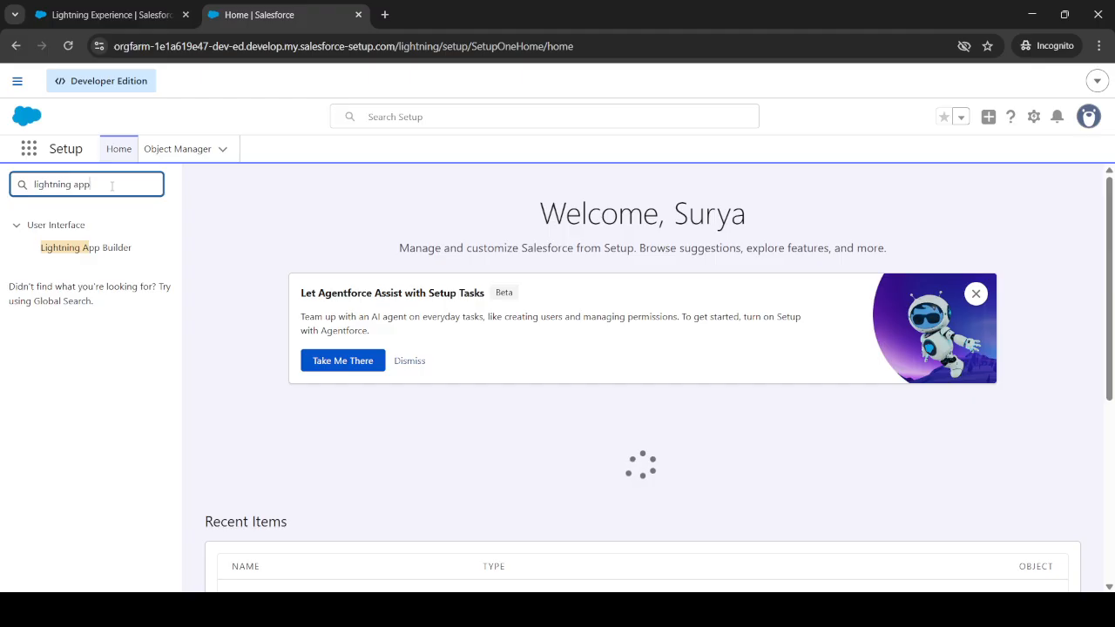
pyautogui.click(71, 250)
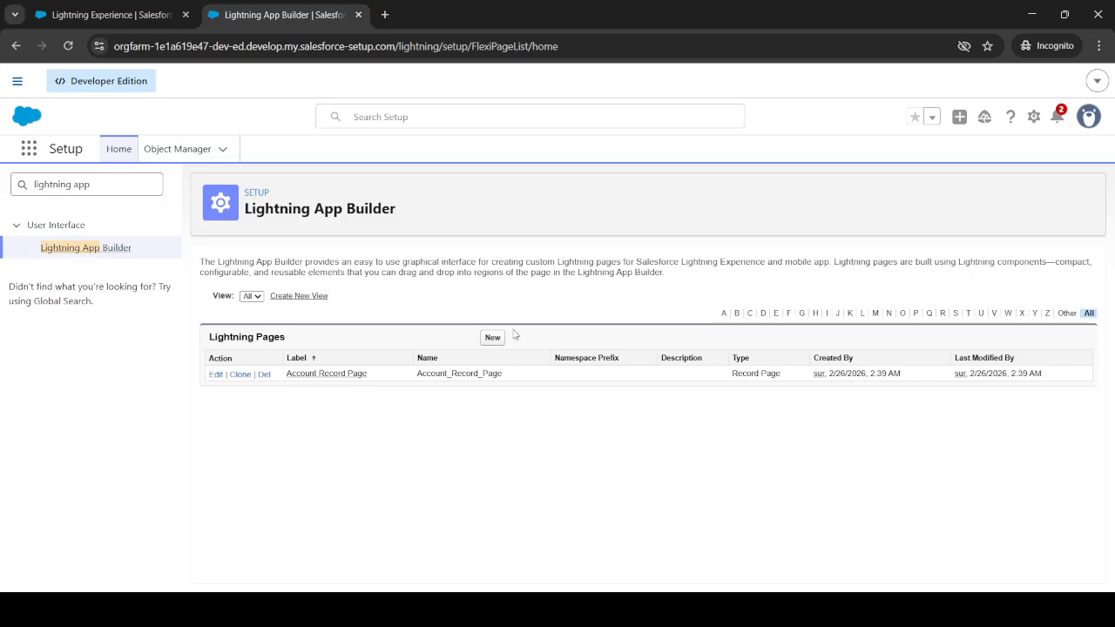
# Step: Start a new Lightning page of type Home Page and label it "School Home Page"
pyautogui.click(485, 342)
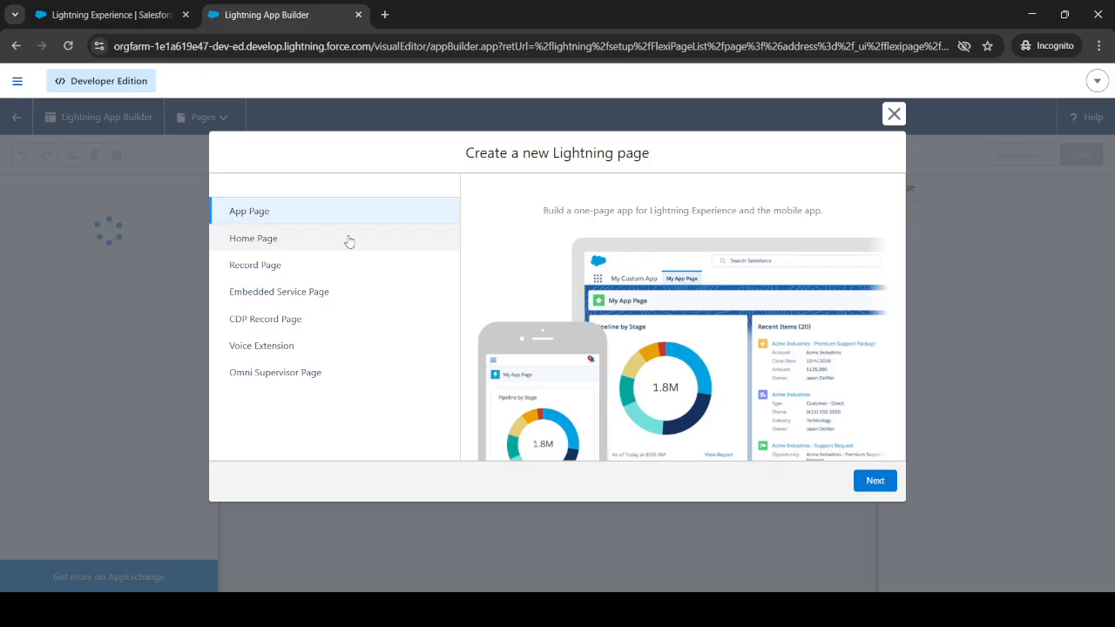
pyautogui.click(349, 241)
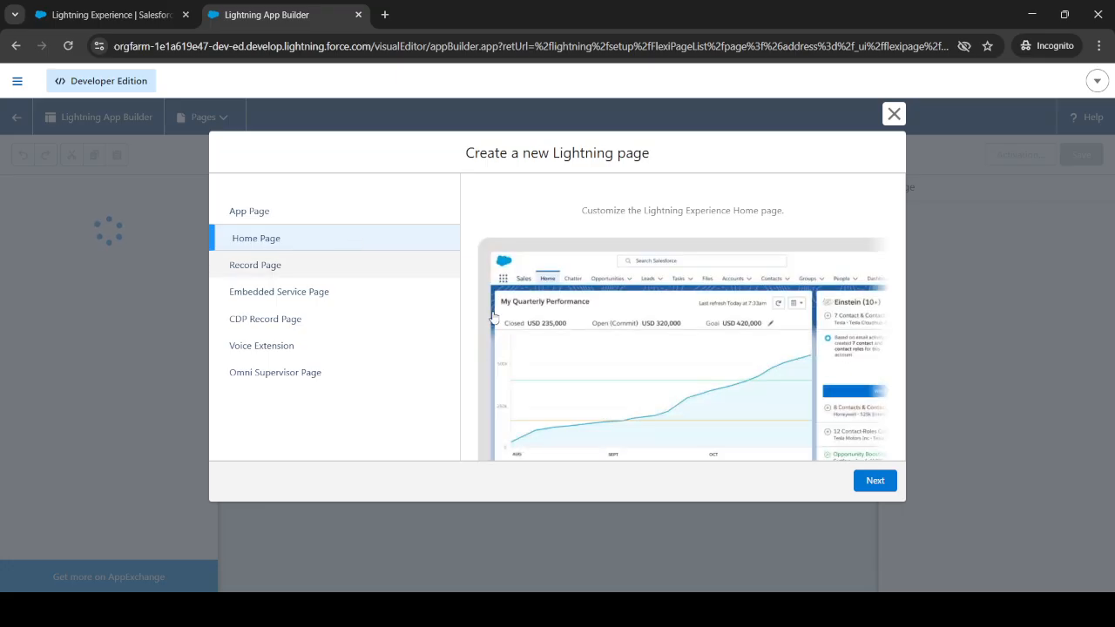
pyautogui.click(873, 482)
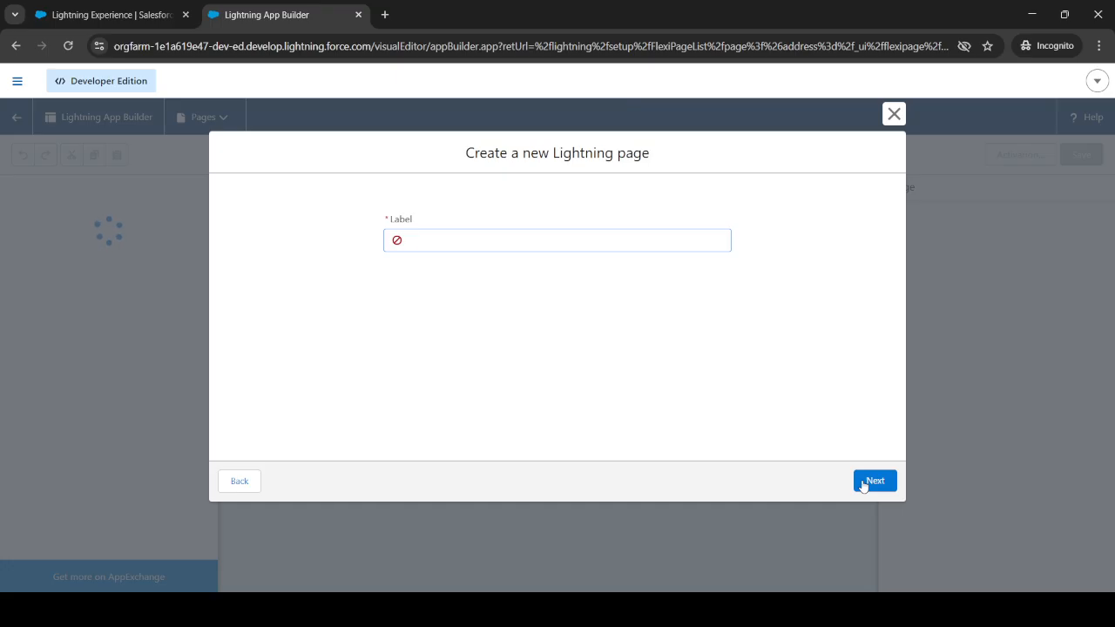
pyautogui.write('School Home Page')
pyautogui.click(877, 484)
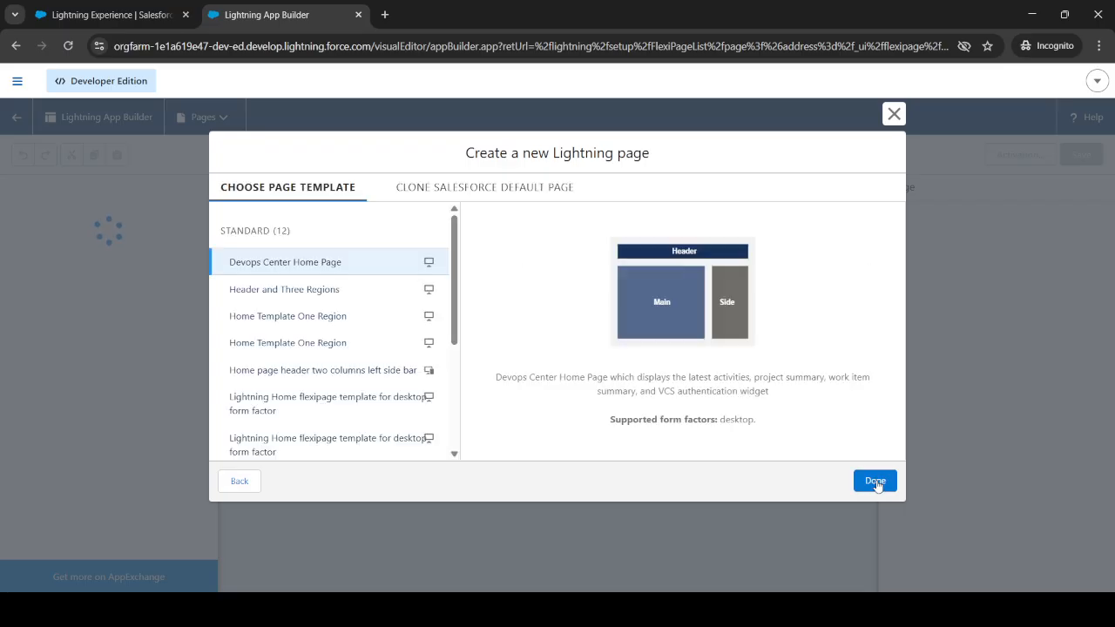
# Step: Compare the standard page templates and create the page with the Header and Three Regions template
pyautogui.click(321, 293)
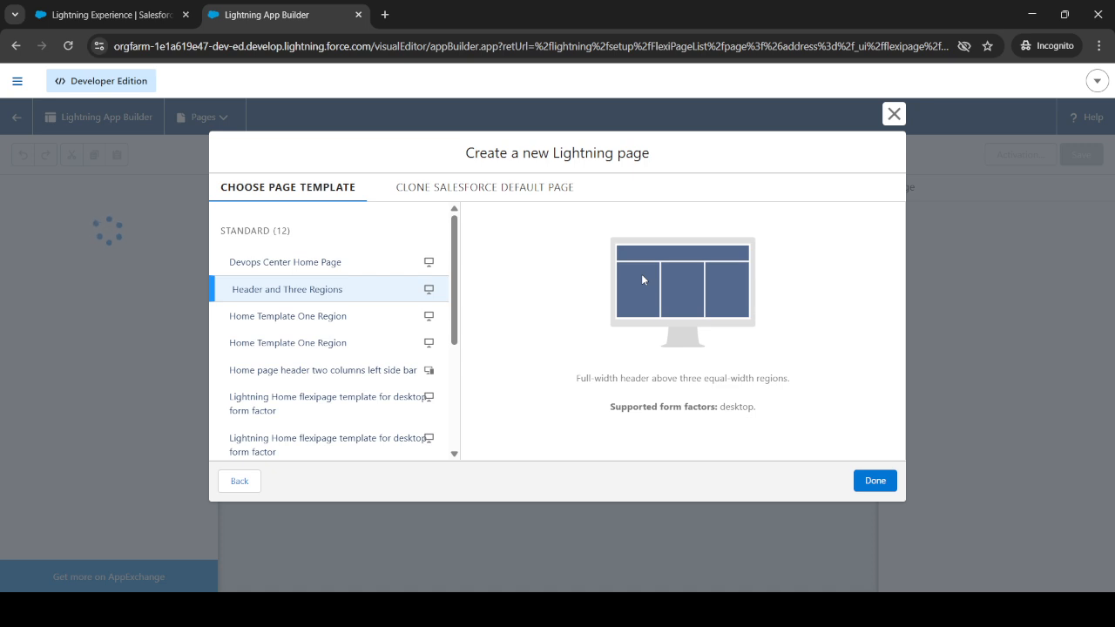
pyautogui.click(328, 316)
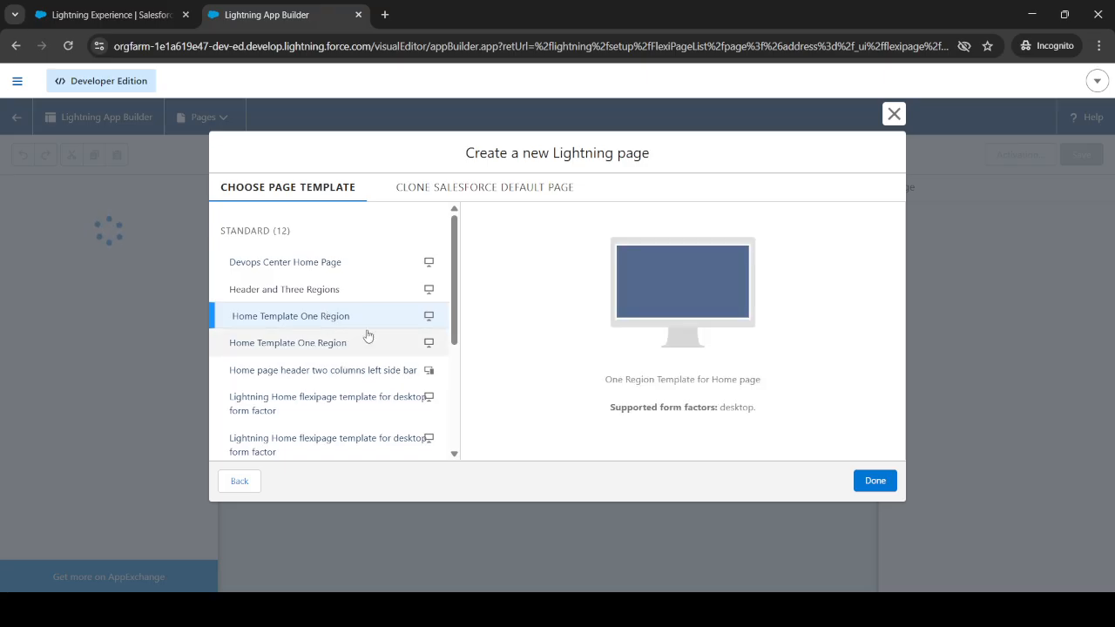
pyautogui.click(310, 351)
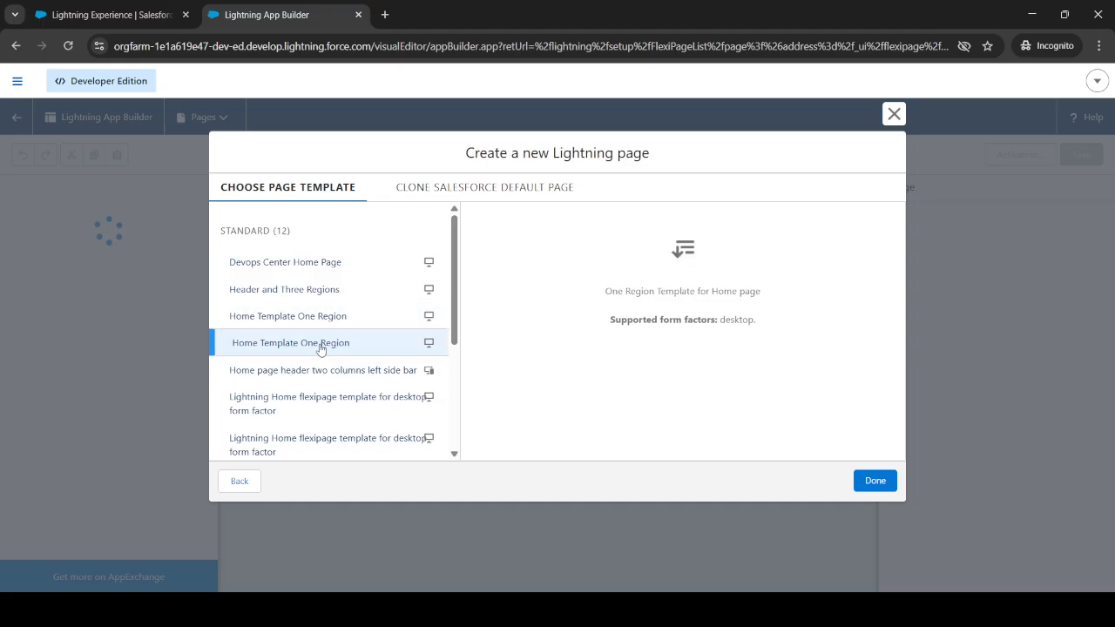
pyautogui.click(308, 327)
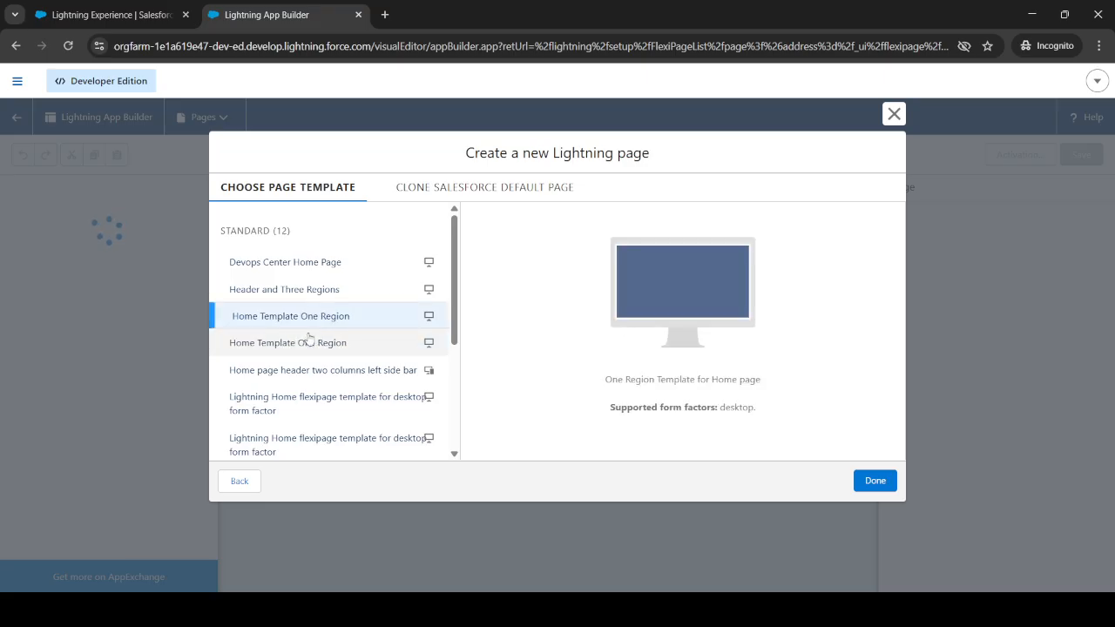
pyautogui.click(310, 340)
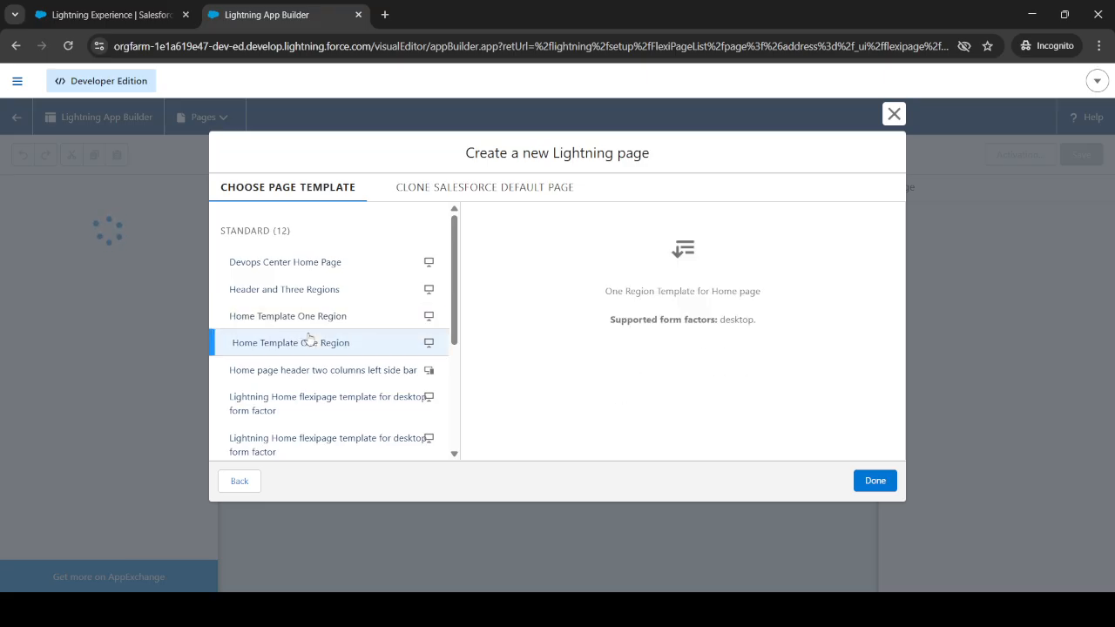
pyautogui.click(312, 288)
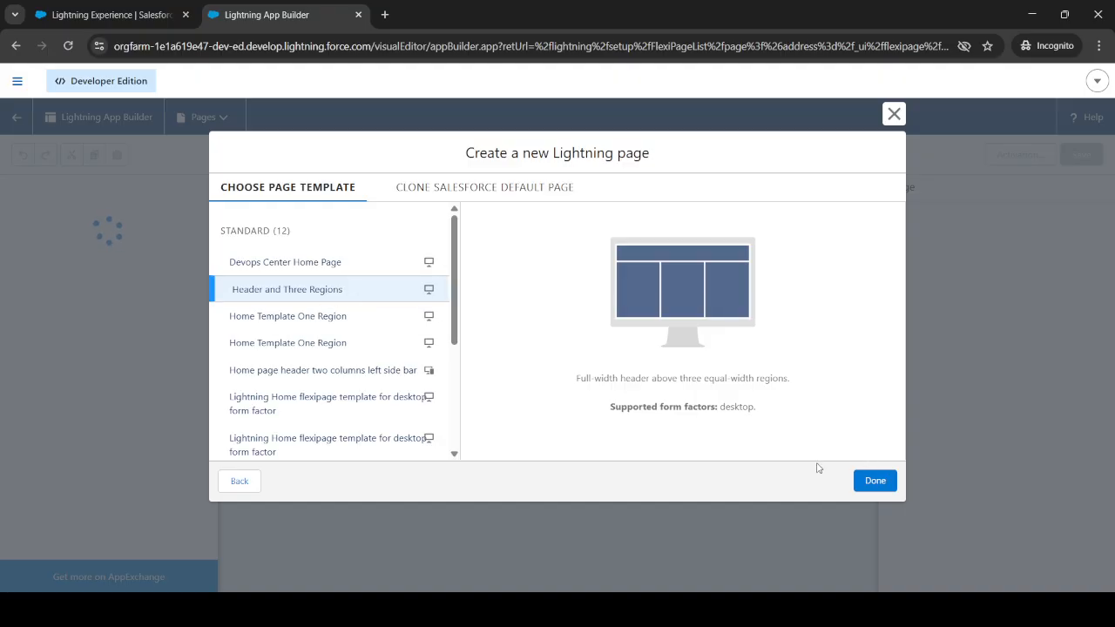
pyautogui.click(871, 480)
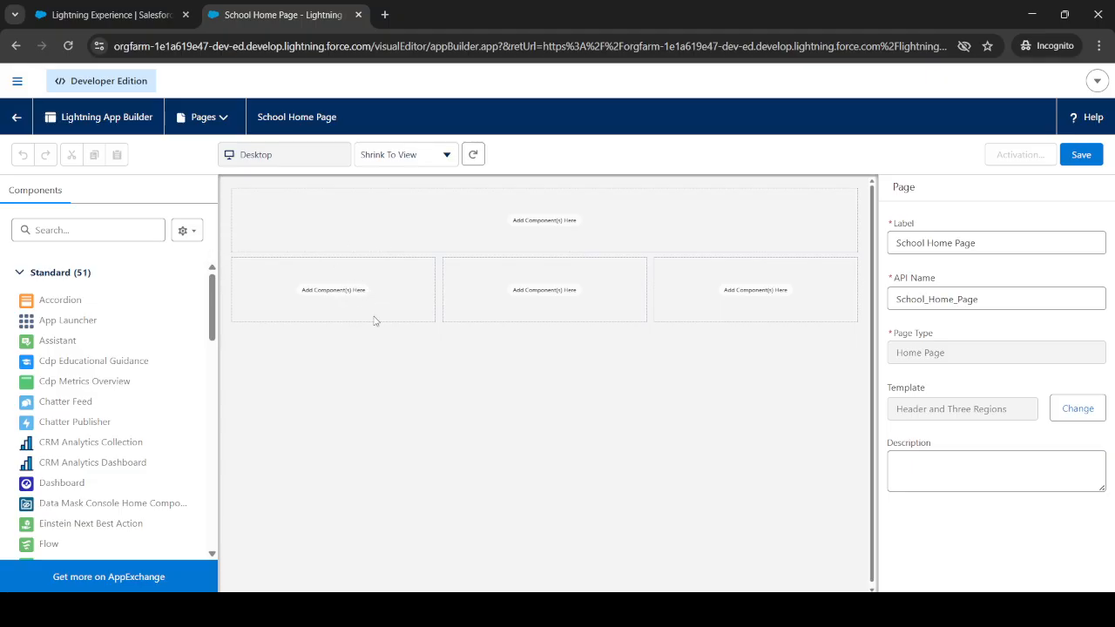
# Step: Search the components for "task" and place Today's Tasks in the first of the three regions below the header
pyautogui.click(102, 232)
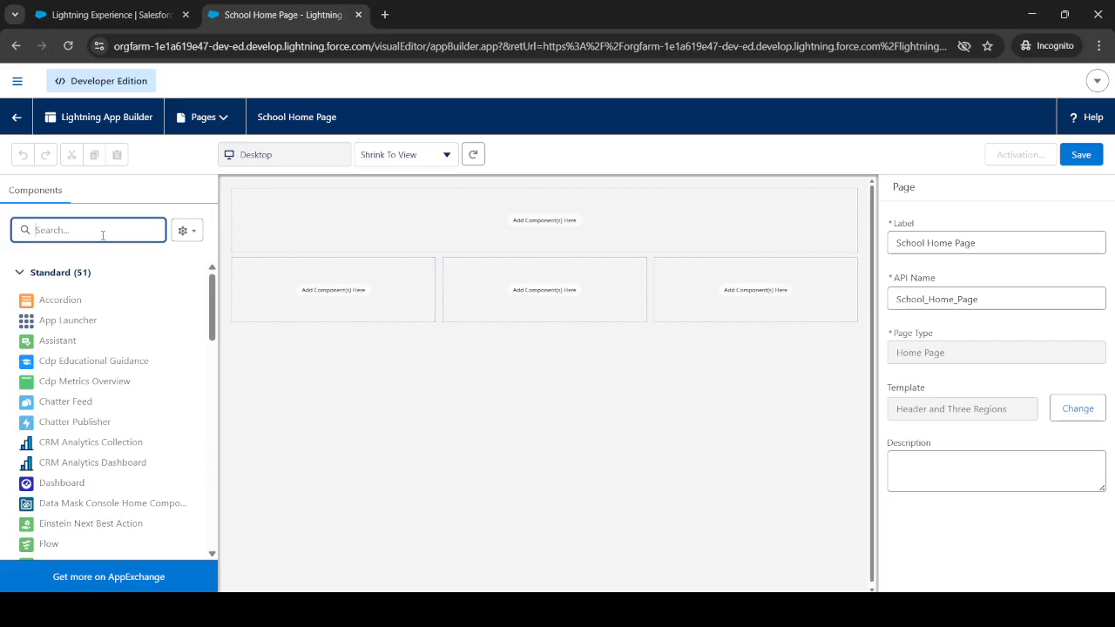
pyautogui.scroll(-3, 92, 399)
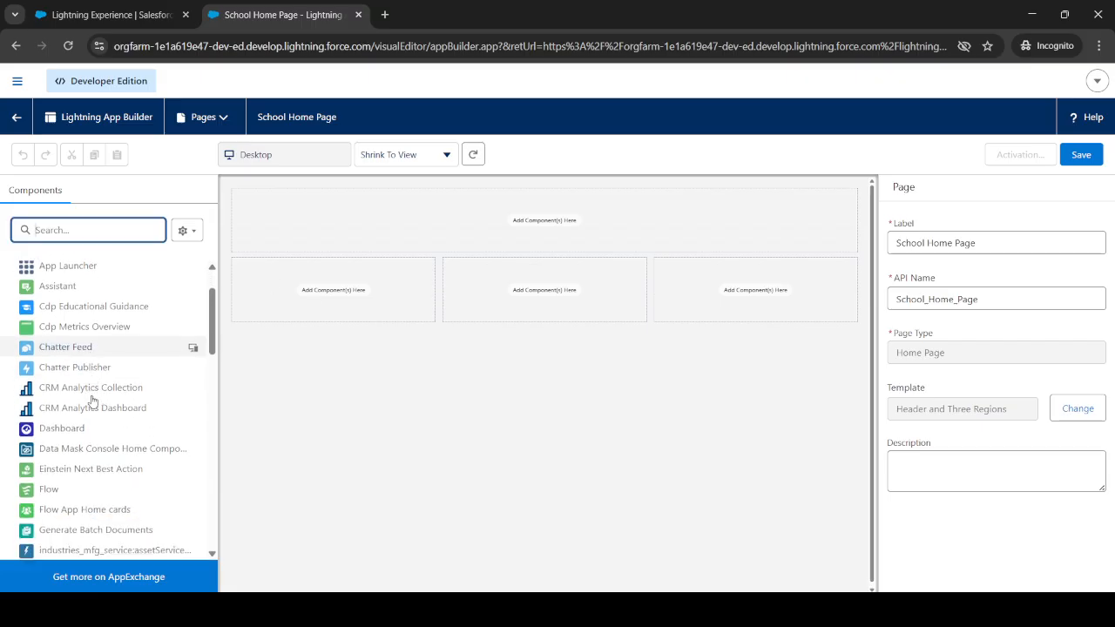
pyautogui.scroll(3, 92, 399)
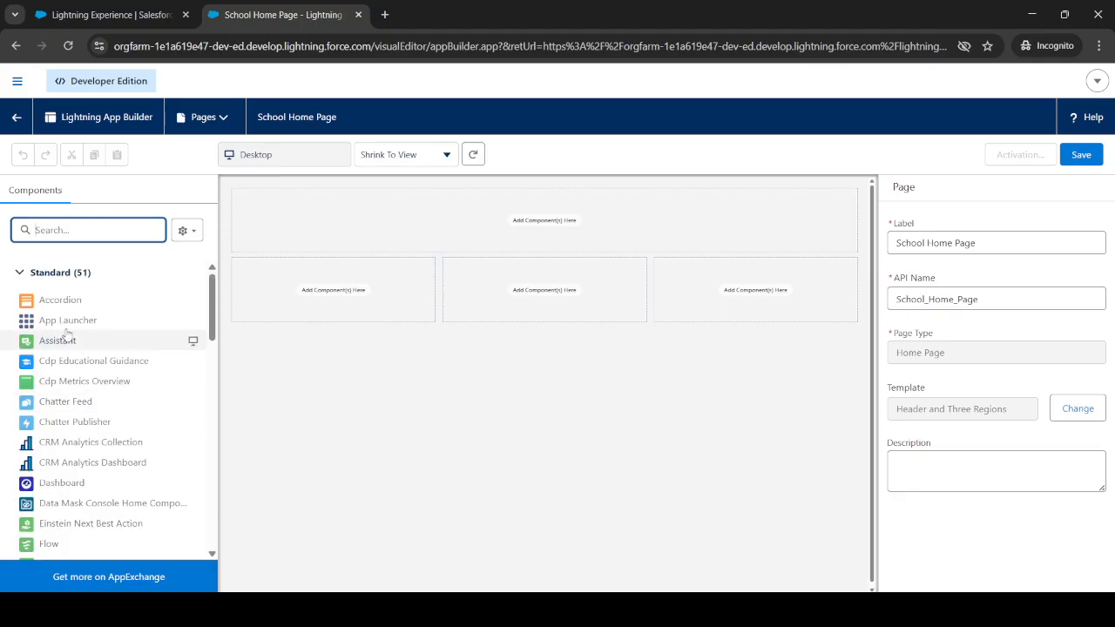
pyautogui.click(21, 273)
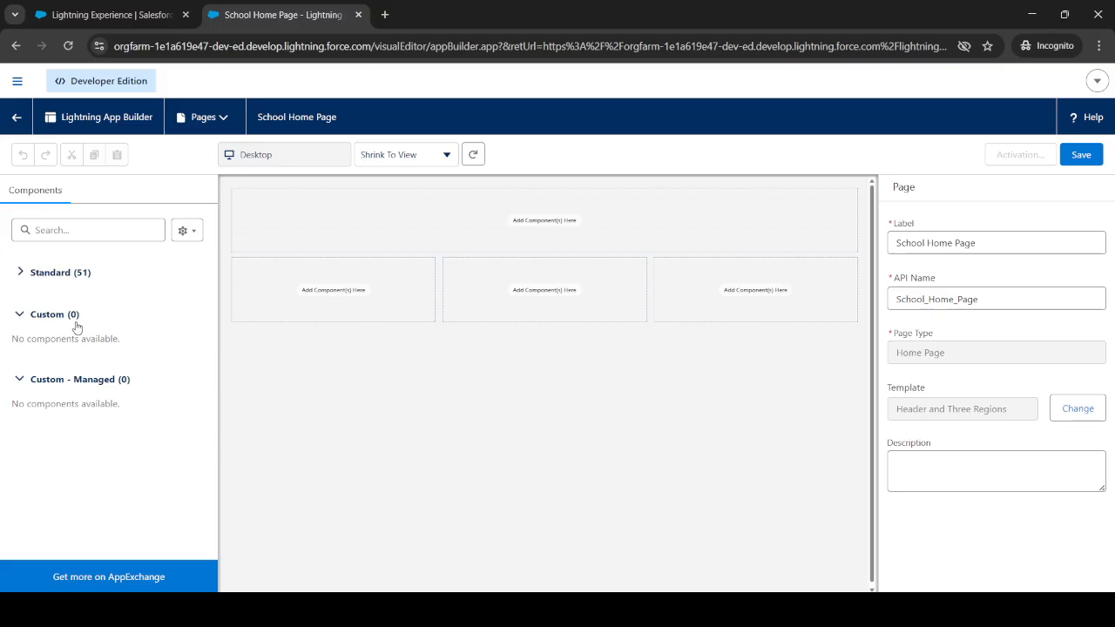
pyautogui.click(76, 276)
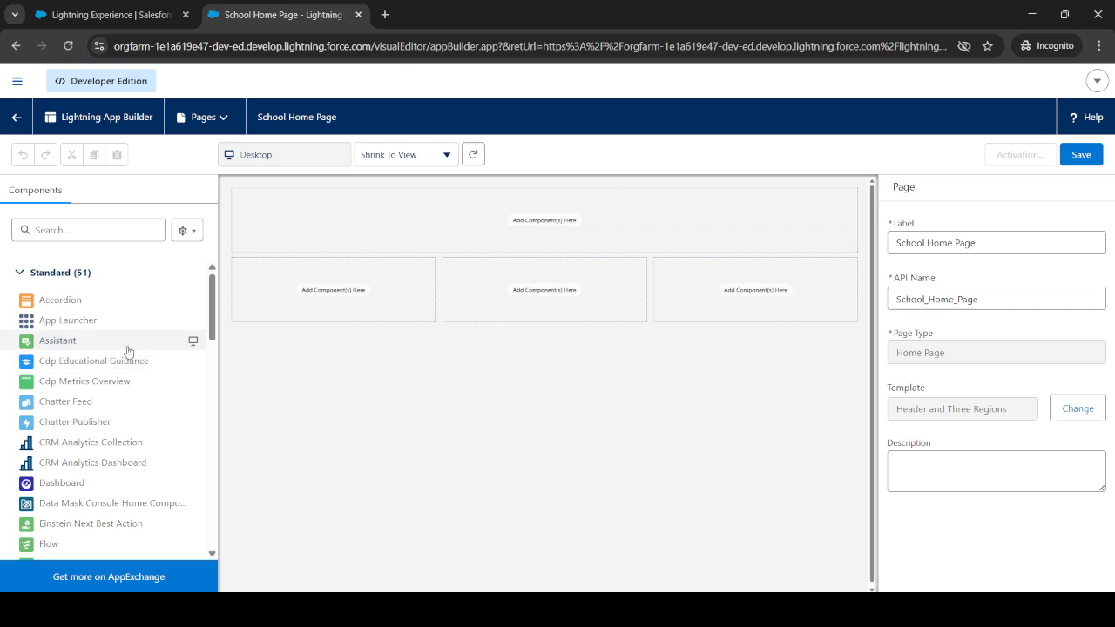
pyautogui.scroll(-1, 127, 351)
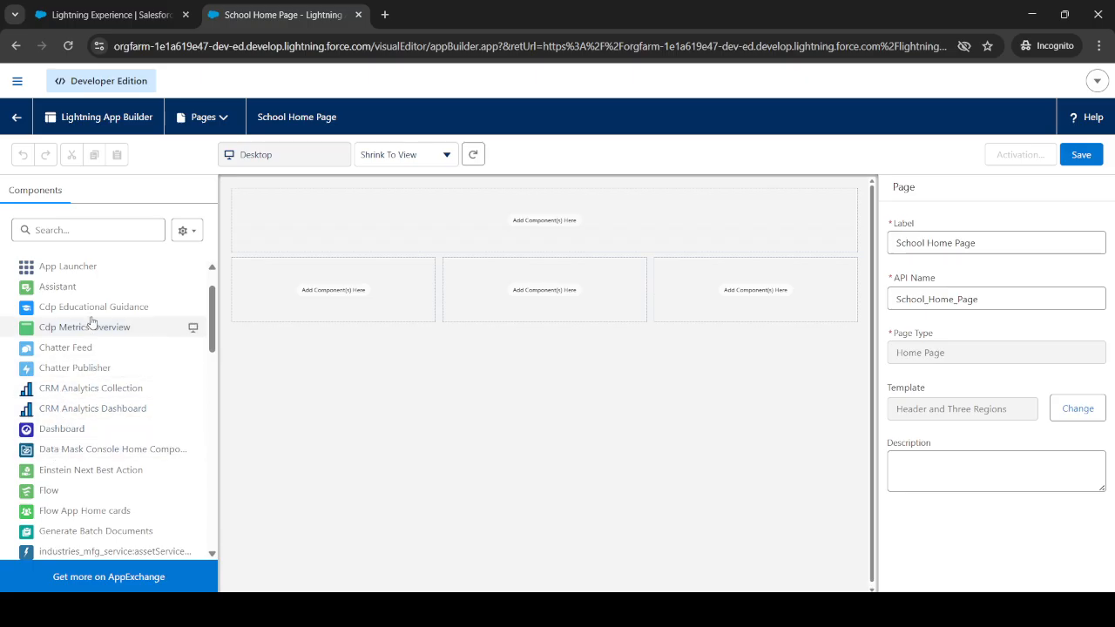
pyautogui.click(81, 229)
pyautogui.write('t')
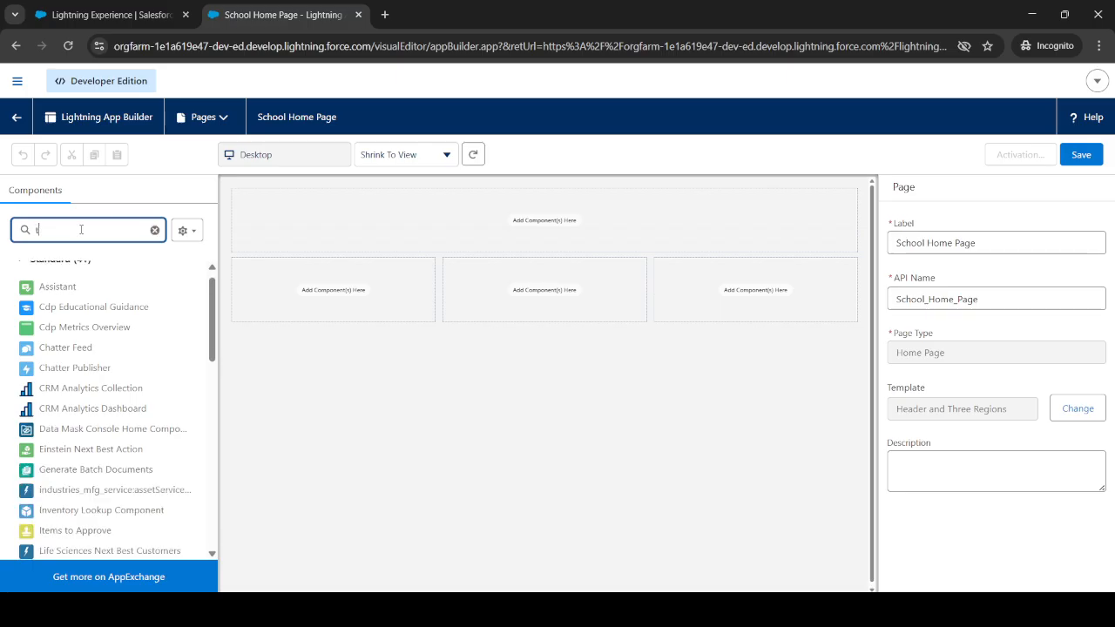
pyautogui.write('ask')
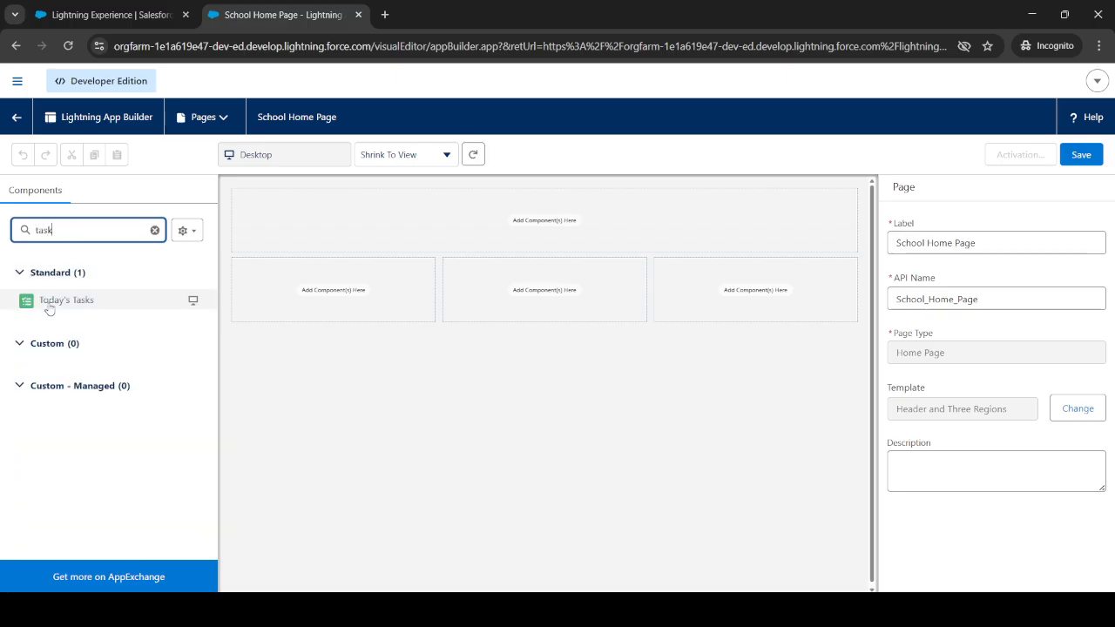
pyautogui.moveTo(49, 299); pyautogui.dragTo(288, 282)
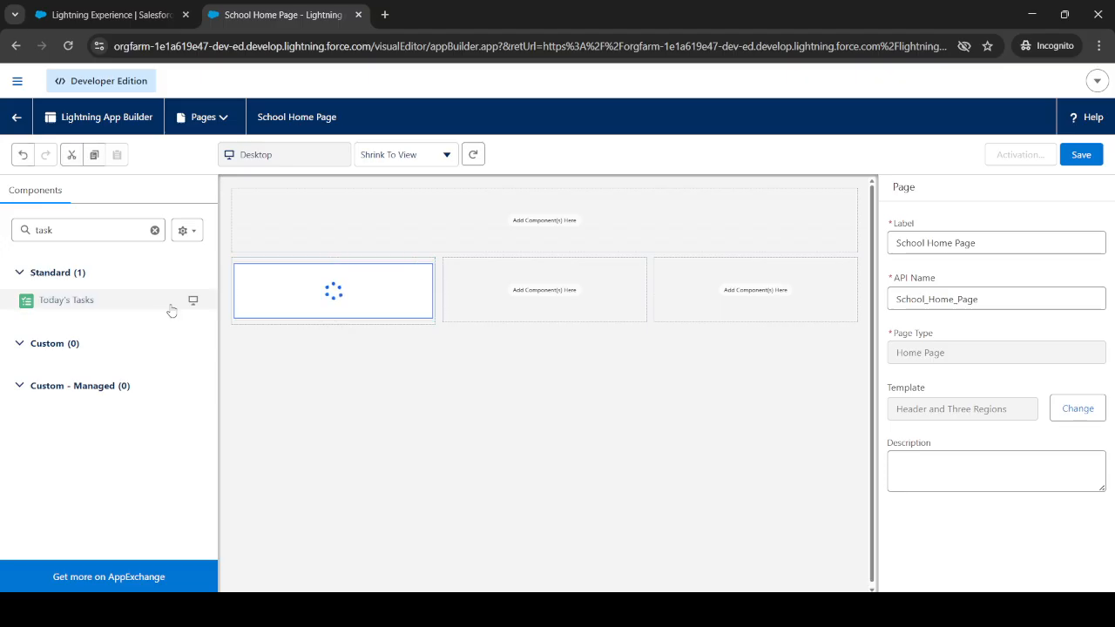
# Step: Filter the components by "a" and place the Assistant component in the second of the three regions below the header
pyautogui.doubleClick(39, 229)
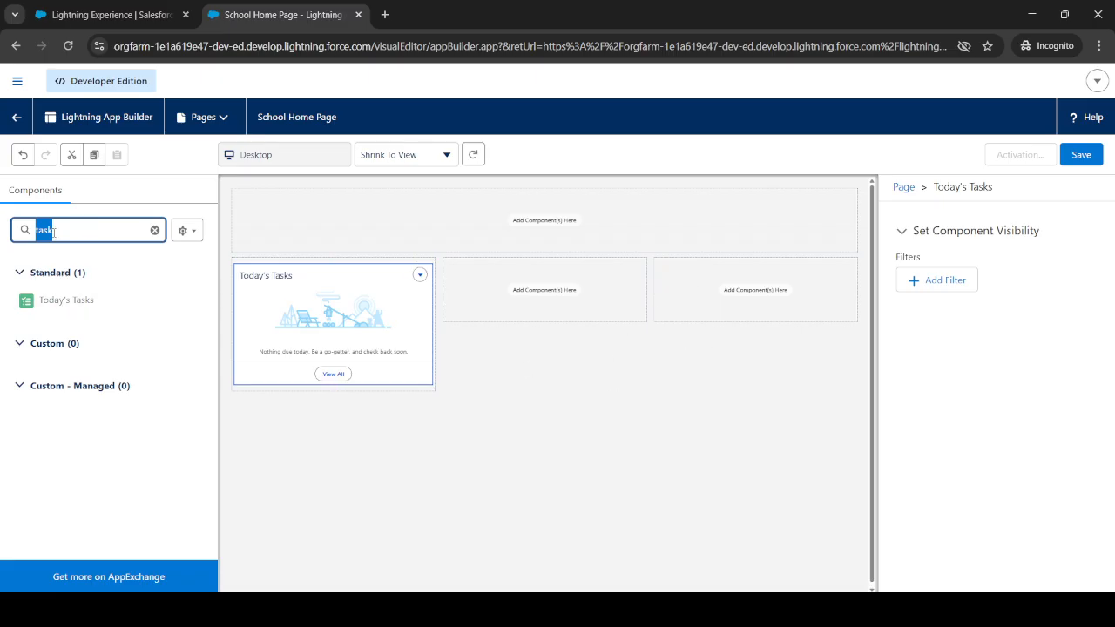
pyautogui.write('activt')
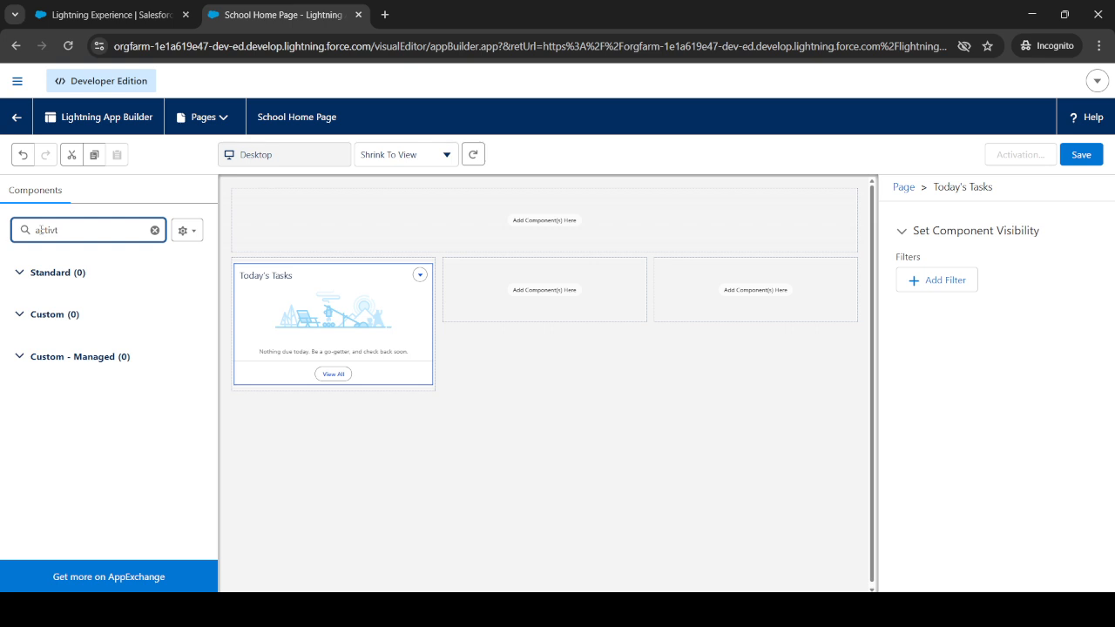
pyautogui.press('BackSpace')
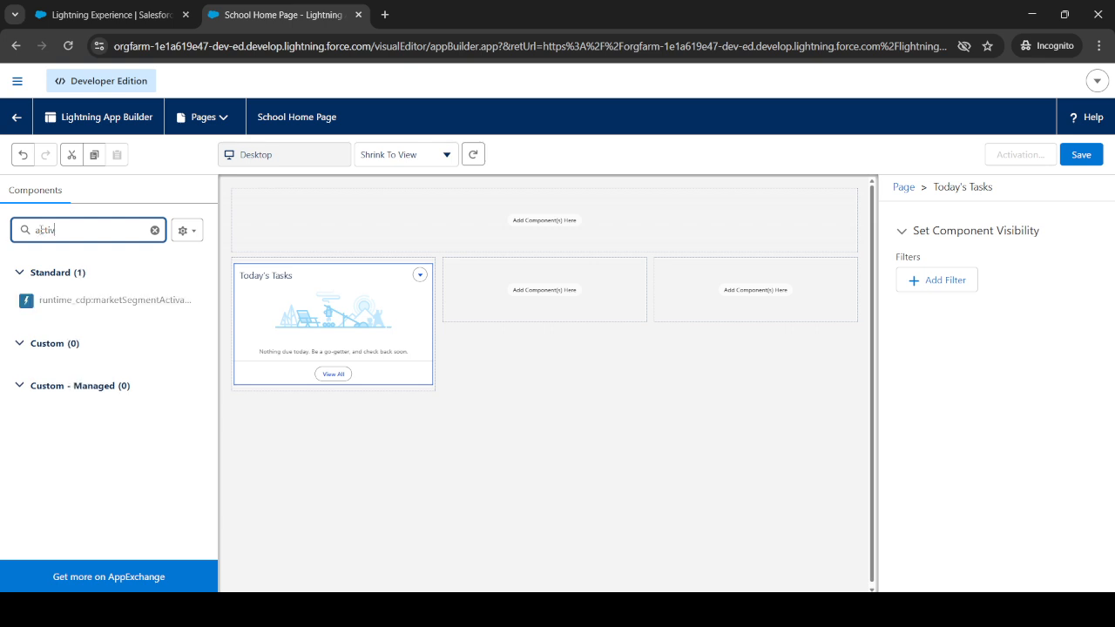
pyautogui.press('BackSpace')
pyautogui.press('BackSpace')
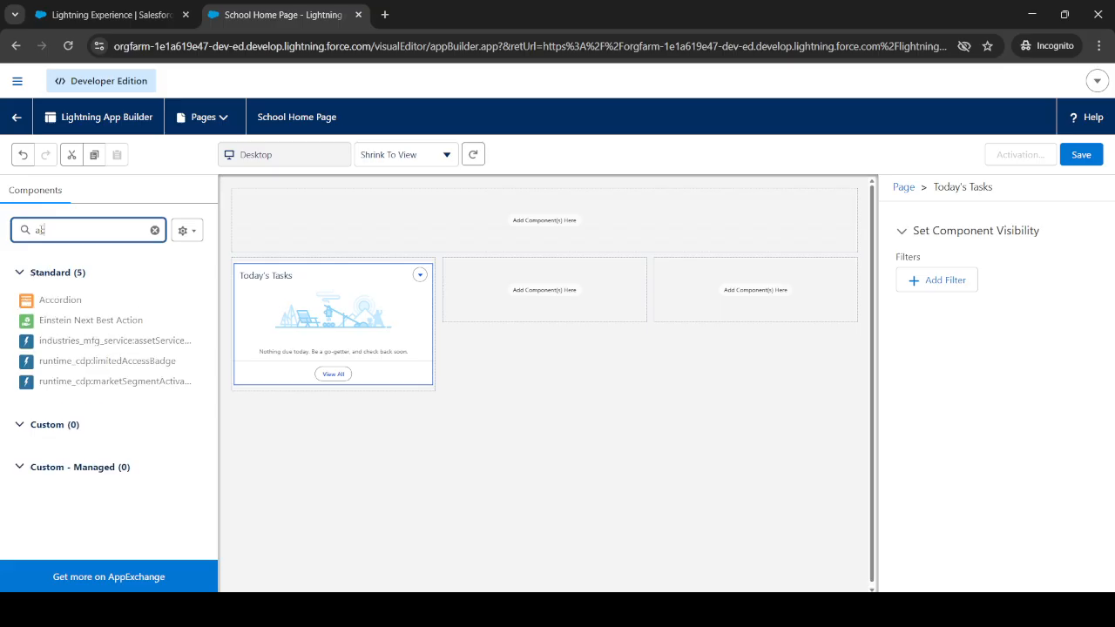
pyautogui.press('BackSpace')
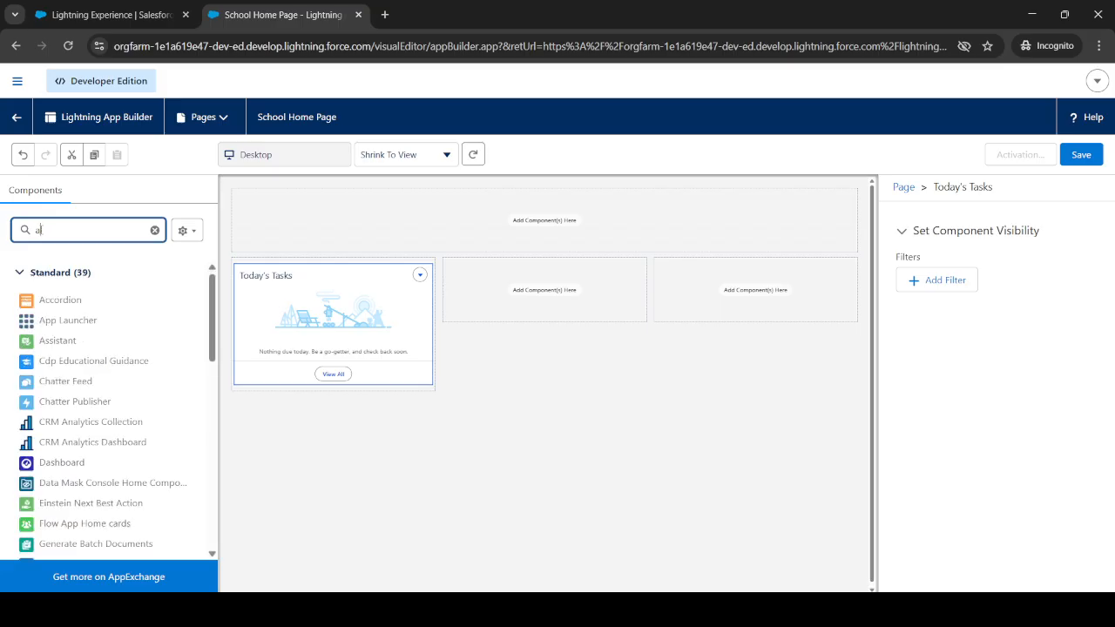
pyautogui.scroll(-3, 69, 397)
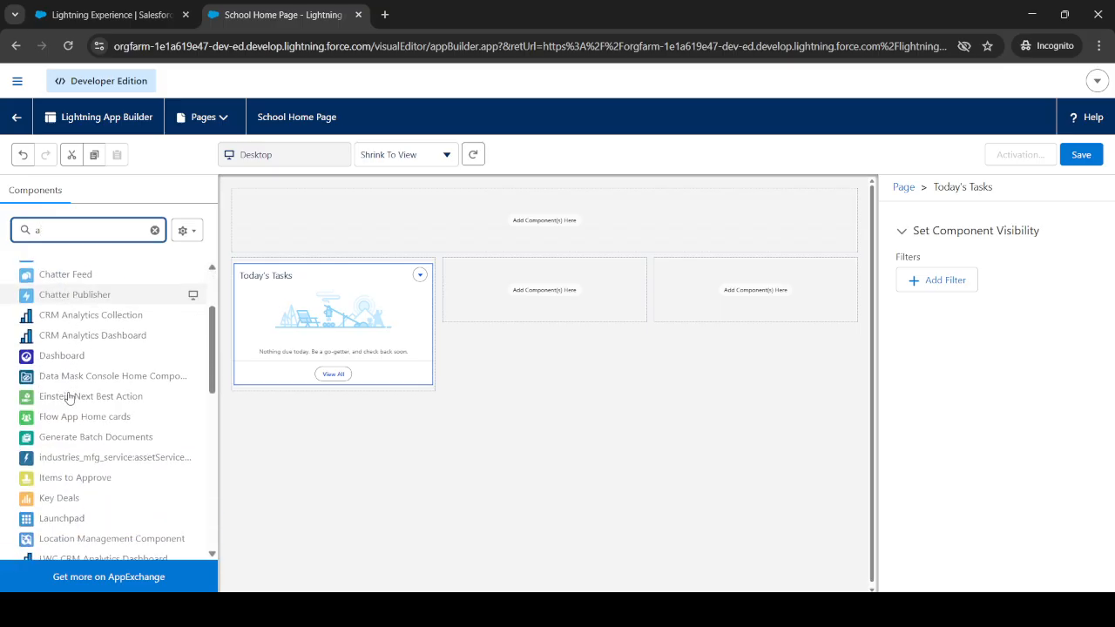
pyautogui.scroll(-6, 69, 396)
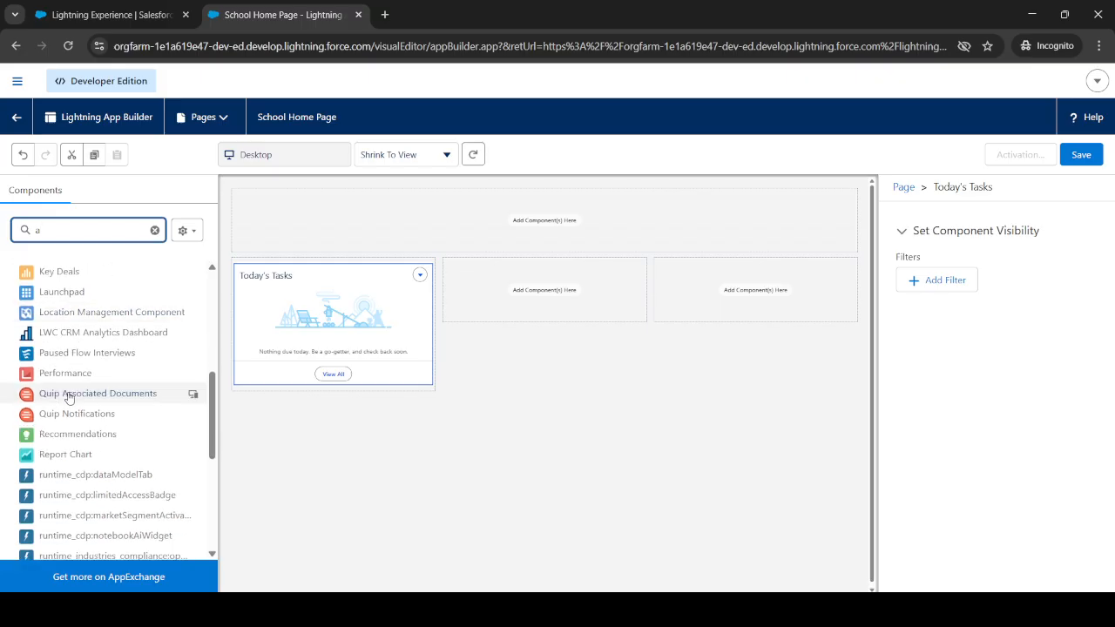
pyautogui.scroll(10, 68, 397)
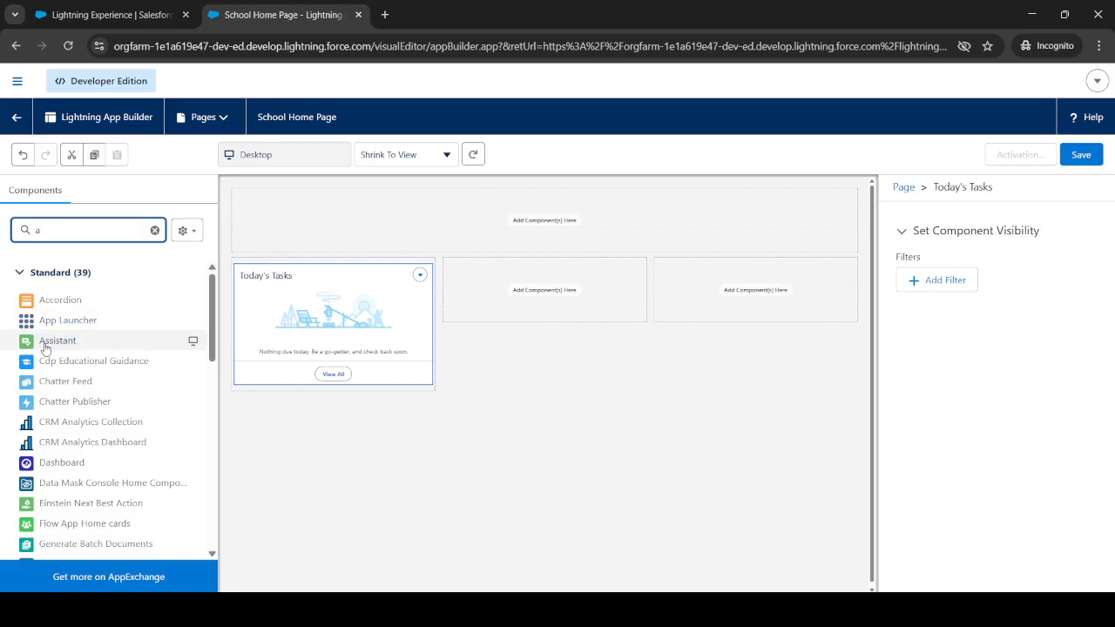
pyautogui.moveTo(44, 348); pyautogui.dragTo(491, 292)
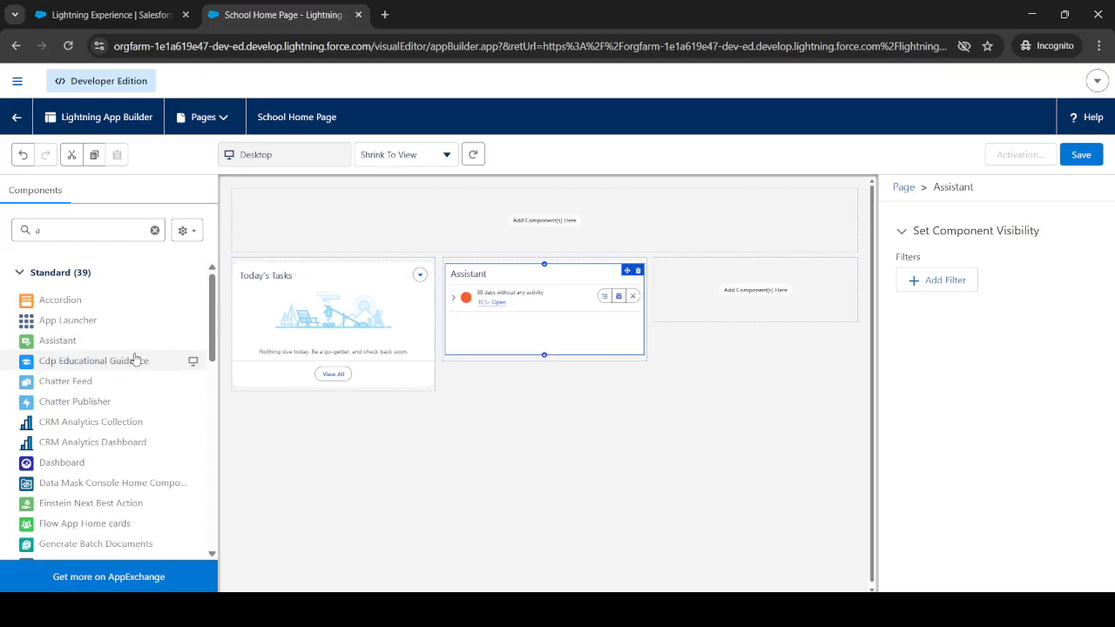
# Step: Place the Dashboard component above Today's Tasks in the first region and check which dashboards it can display
pyautogui.scroll(-1, 135, 360)
pyautogui.scroll(1, 135, 360)
pyautogui.scroll(-1, 135, 360)
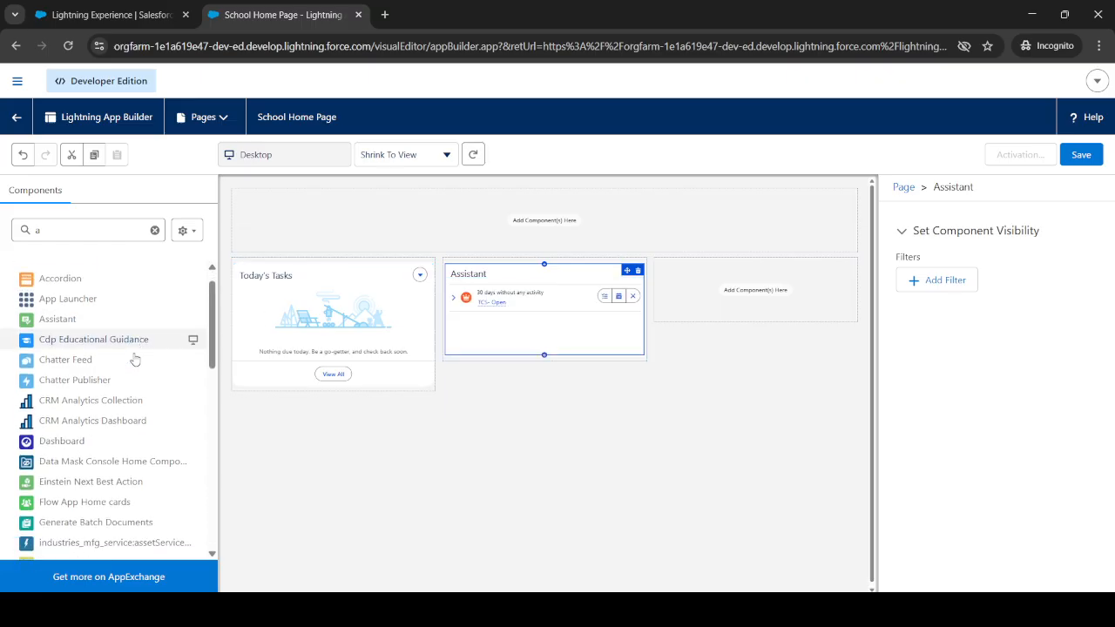
pyautogui.scroll(-3, 87, 384)
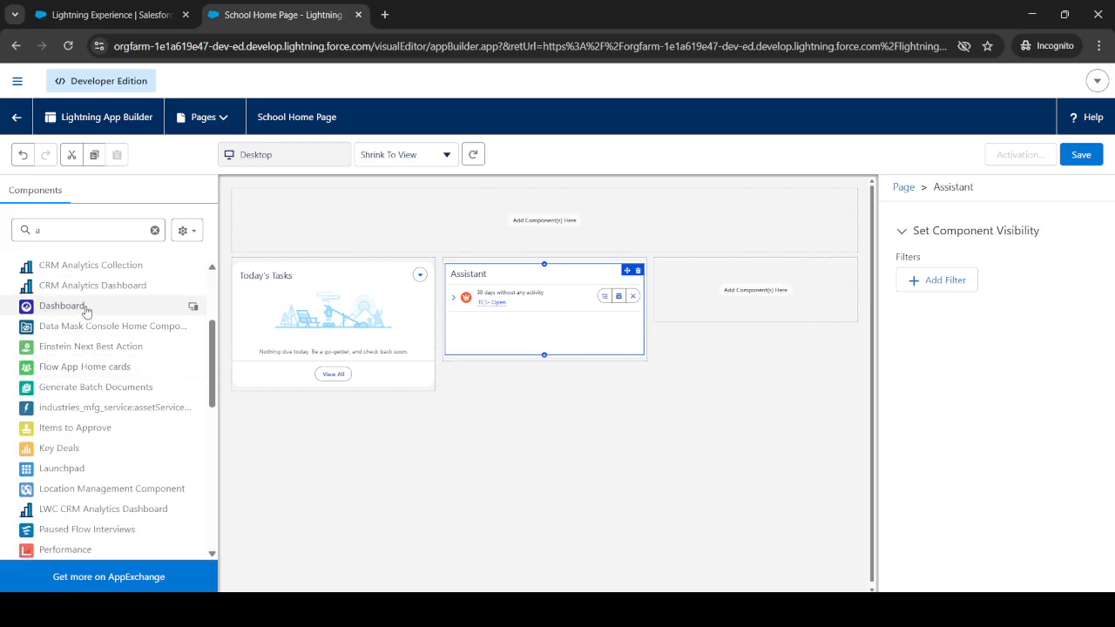
pyautogui.moveTo(86, 311); pyautogui.dragTo(383, 265)
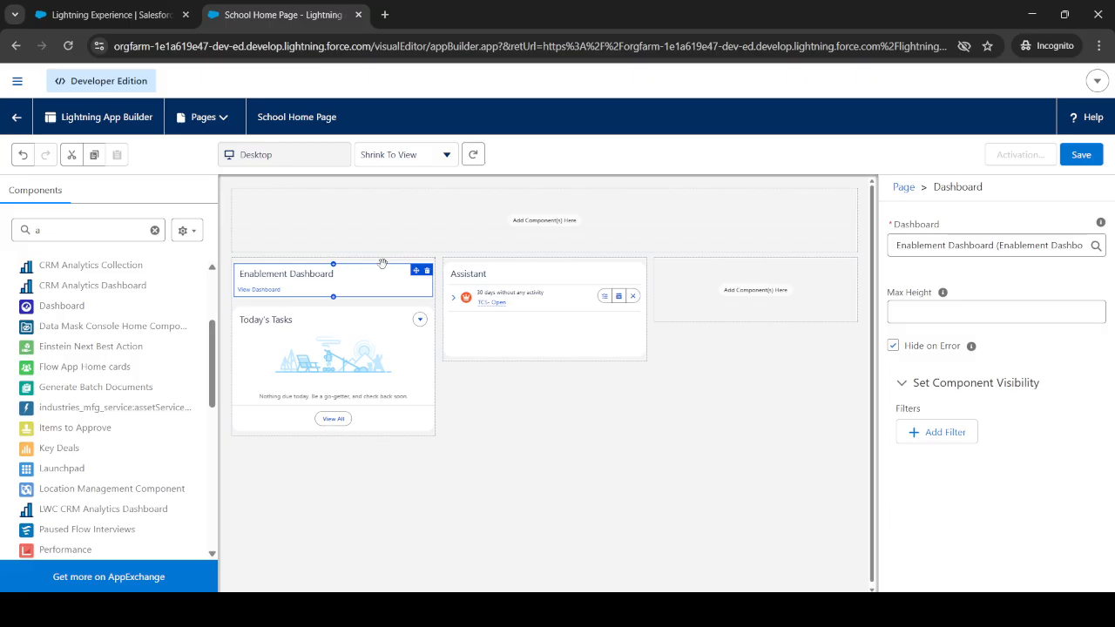
pyautogui.click(947, 244)
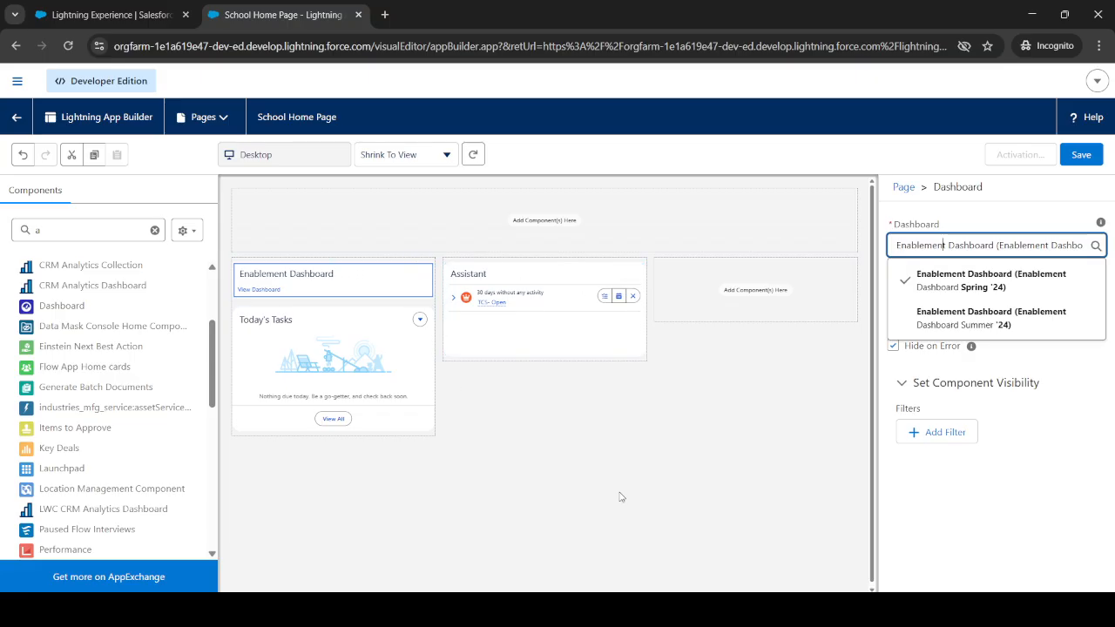
pyautogui.click(751, 469)
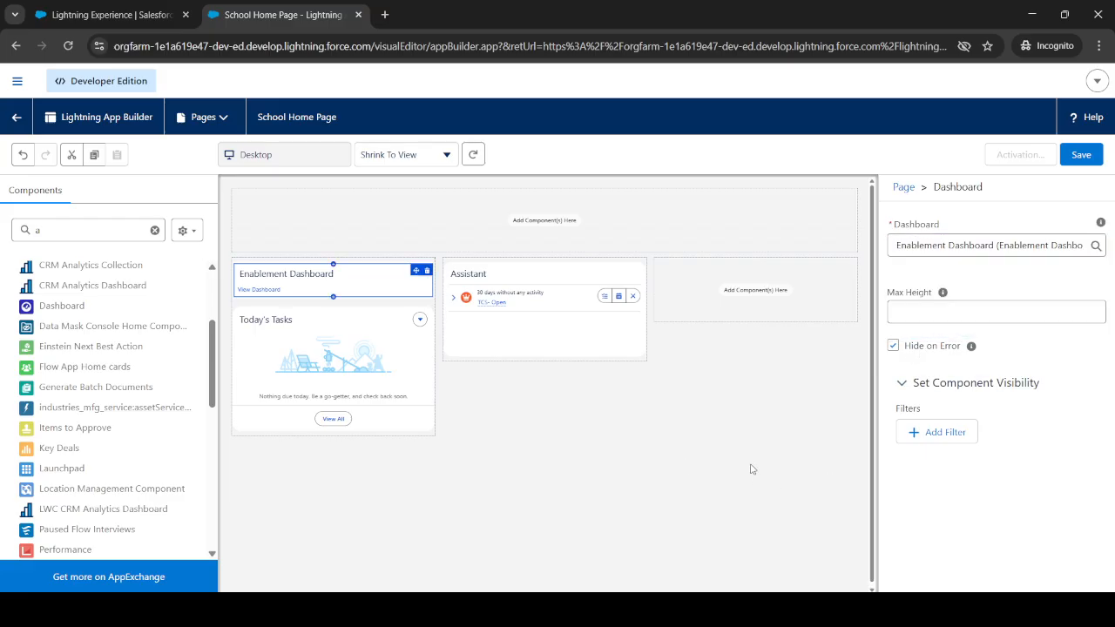
pyautogui.click(351, 293)
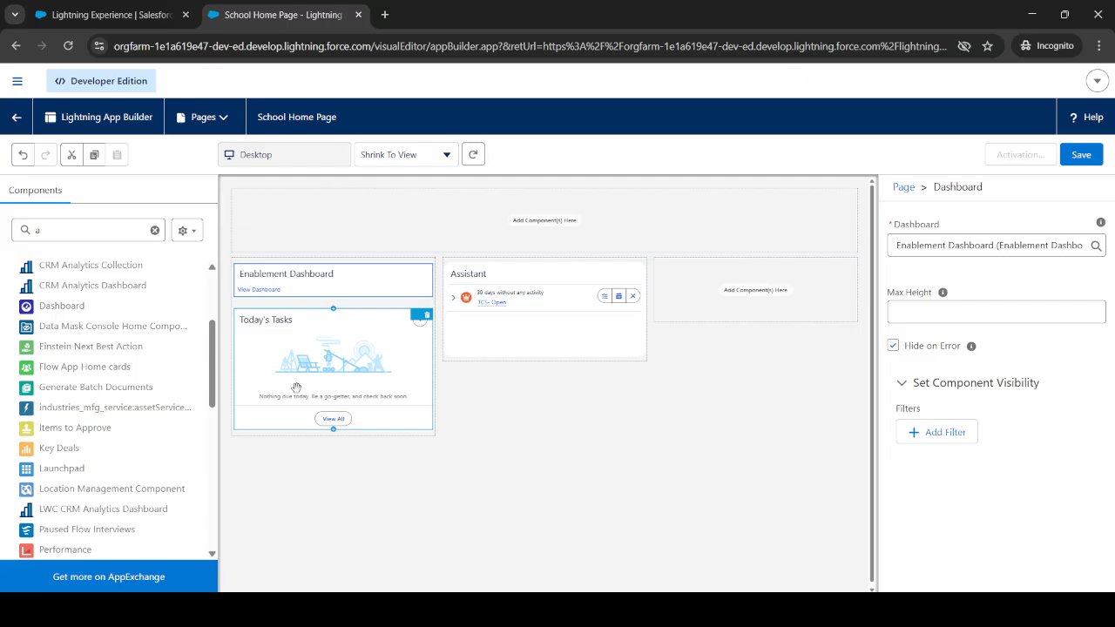
# Step: Find Today's Events among the standard components and place it in the third region below the header
pyautogui.scroll(-4, 170, 352)
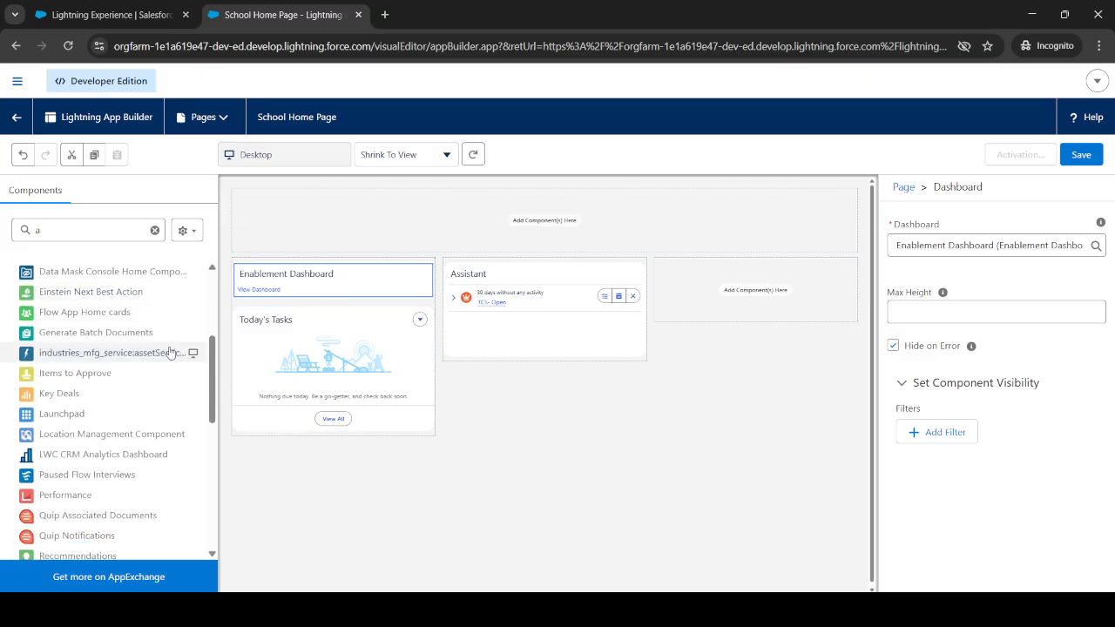
pyautogui.scroll(-1, 170, 351)
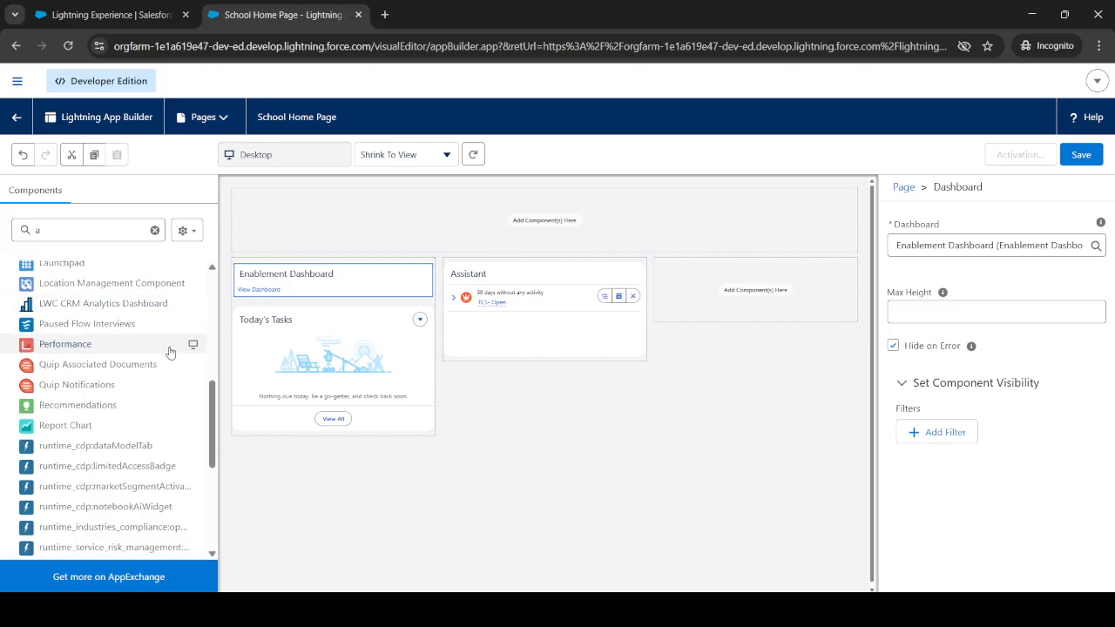
pyautogui.scroll(-2, 170, 351)
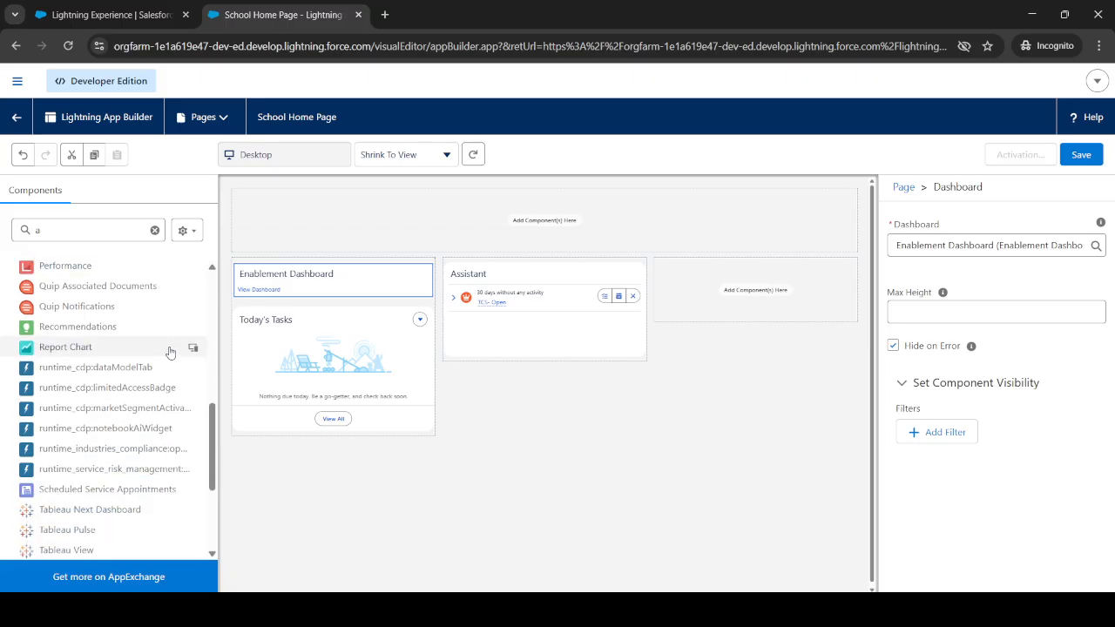
pyautogui.scroll(-3, 170, 351)
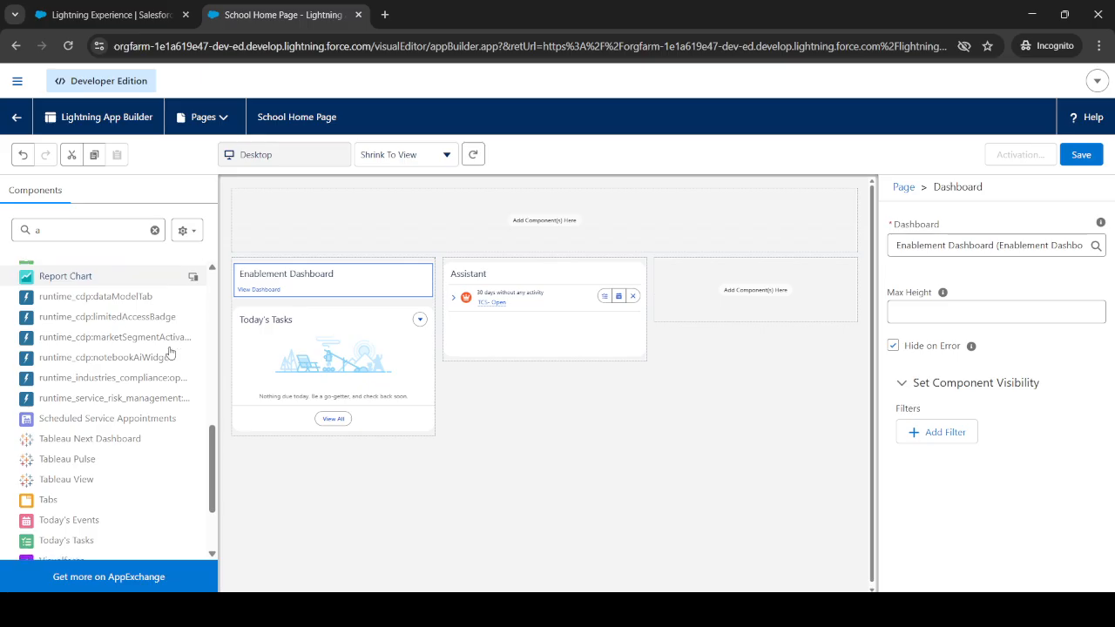
pyautogui.scroll(-2, 170, 351)
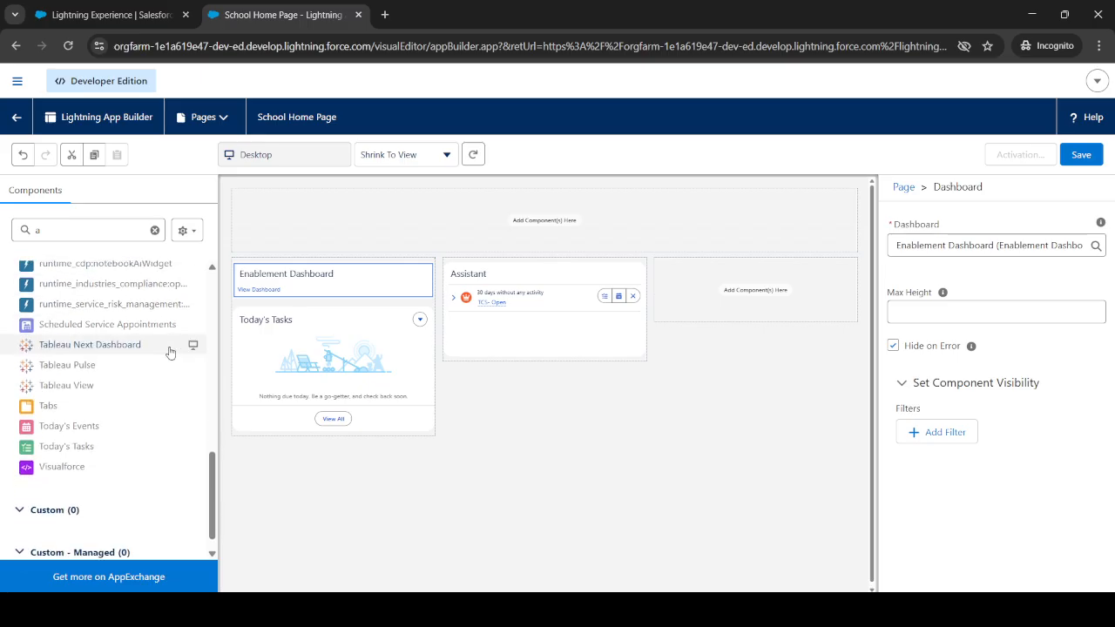
pyautogui.moveTo(78, 430); pyautogui.dragTo(686, 274)
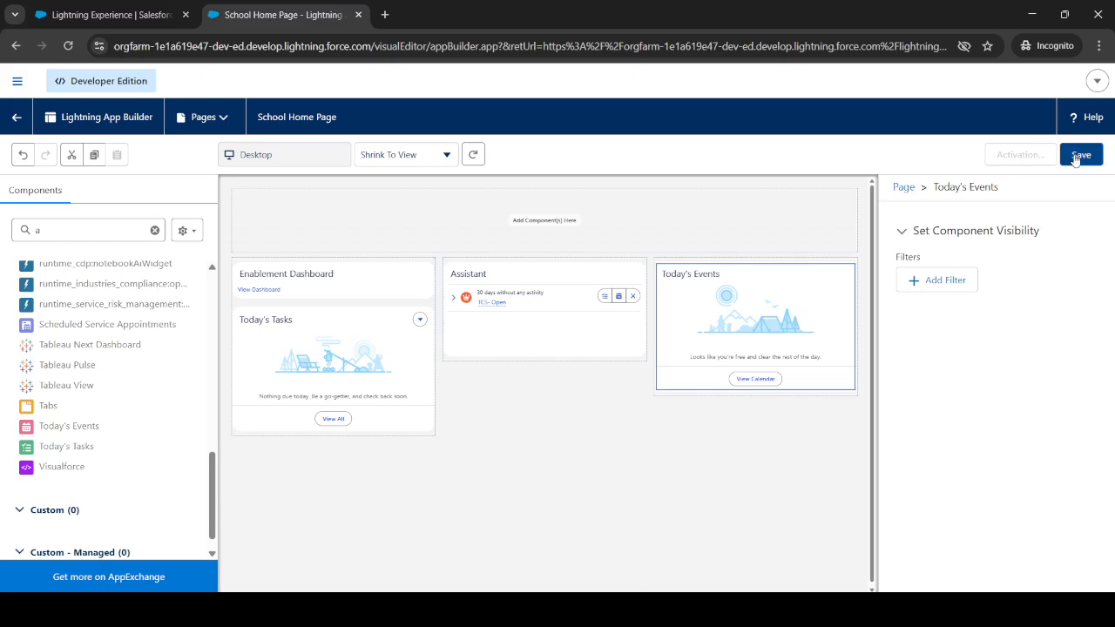
# Step: Save the School Home Page and proceed to its activation
pyautogui.click(624, 232)
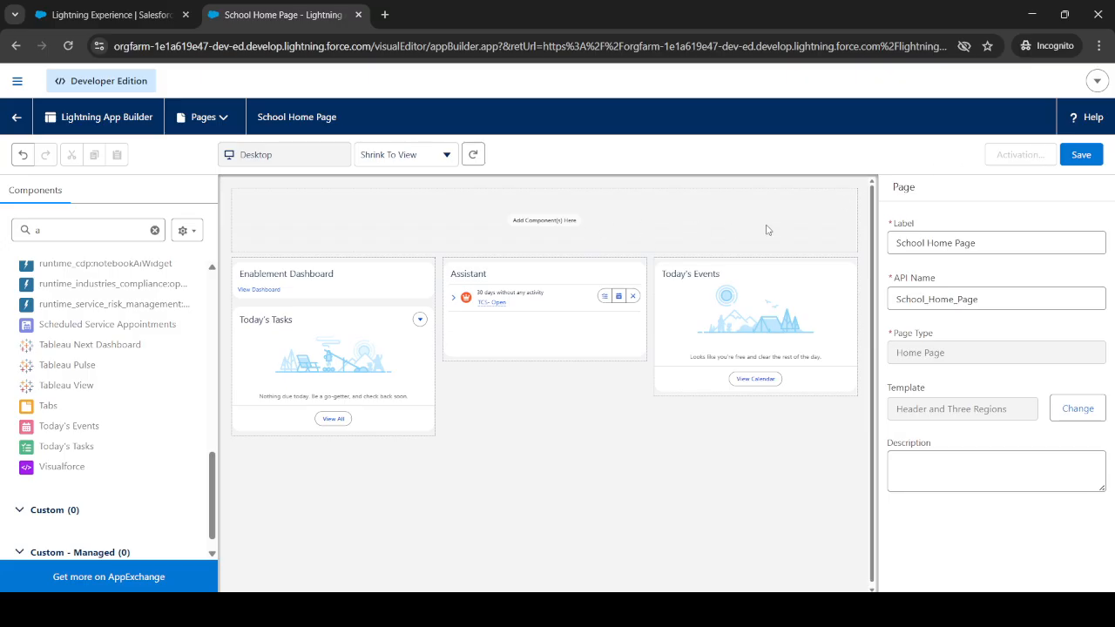
pyautogui.click(1081, 155)
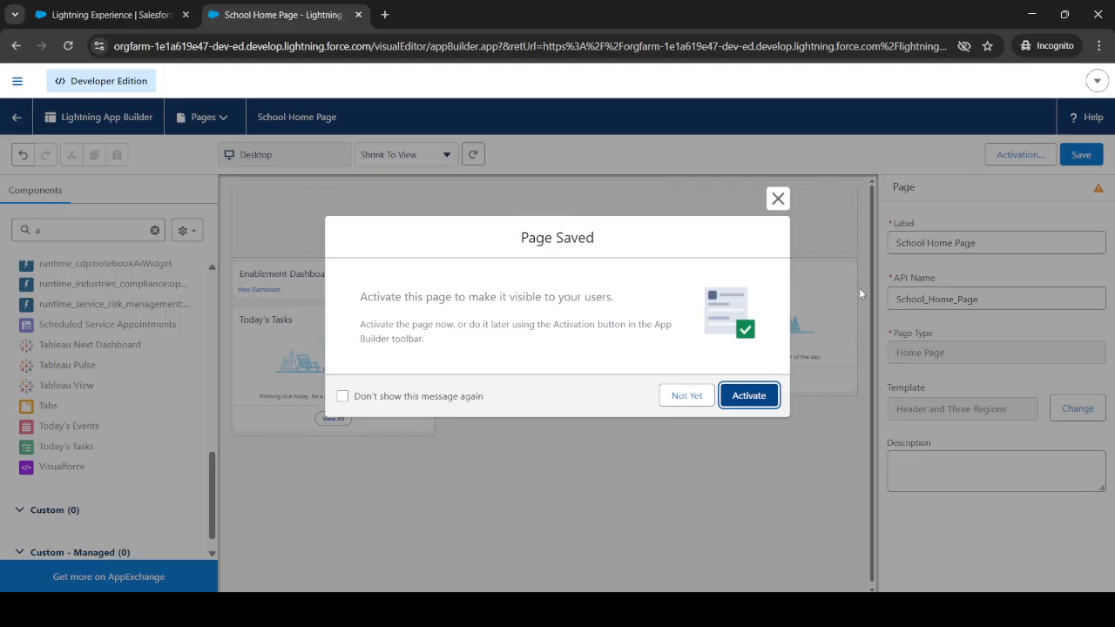
pyautogui.click(749, 395)
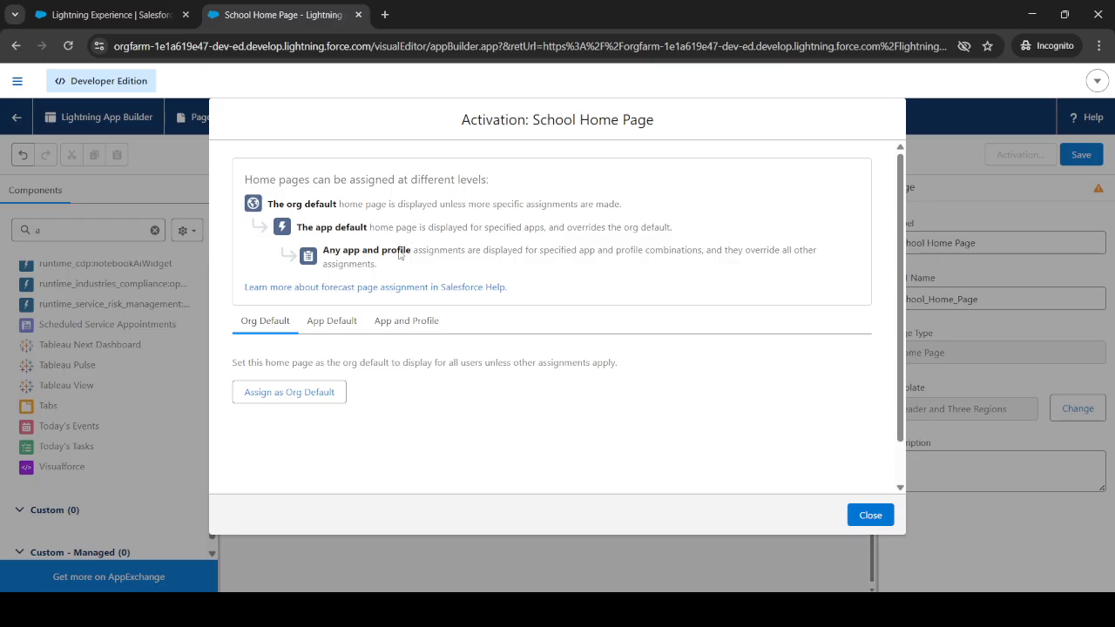
# Step: Start an app and profile assignment for the home page and select the School Management app
pyautogui.click(395, 325)
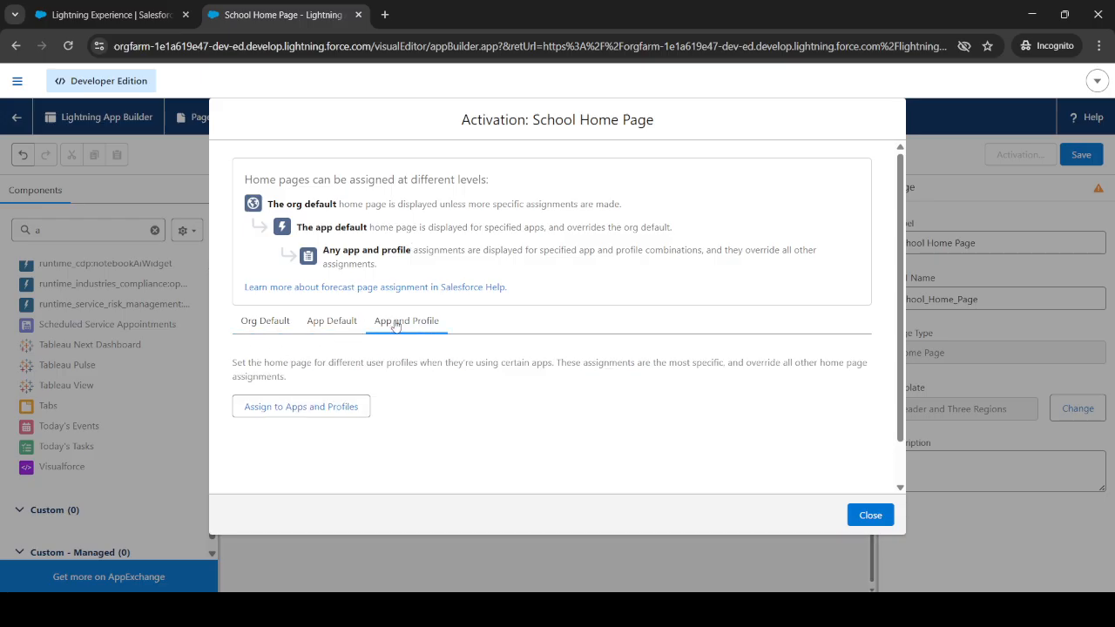
pyautogui.click(284, 410)
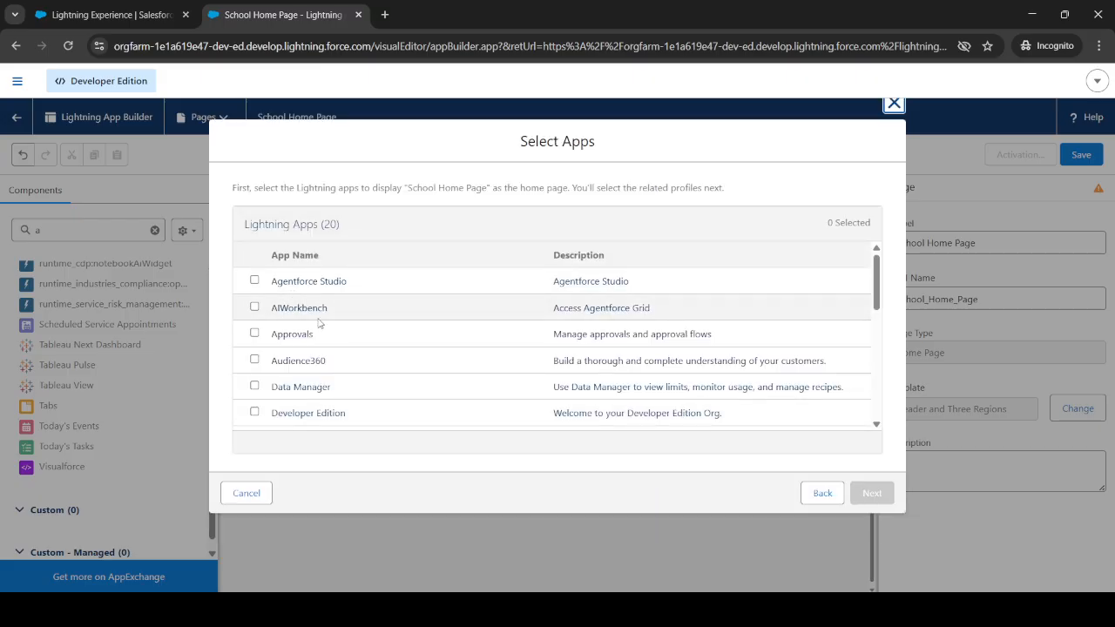
pyautogui.scroll(-5, 319, 323)
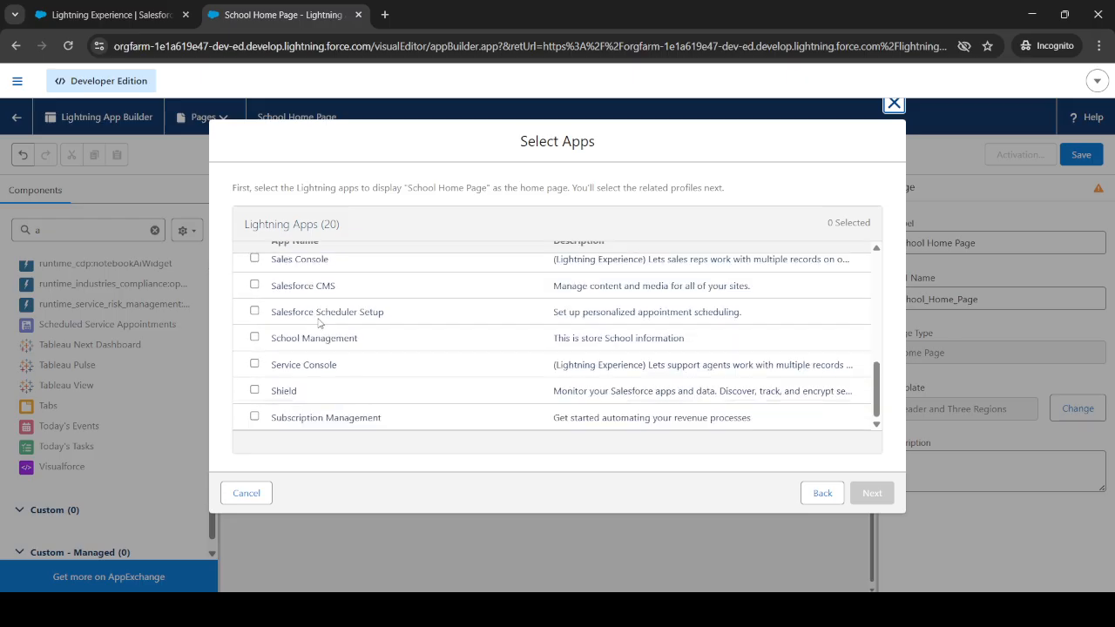
pyautogui.click(254, 337)
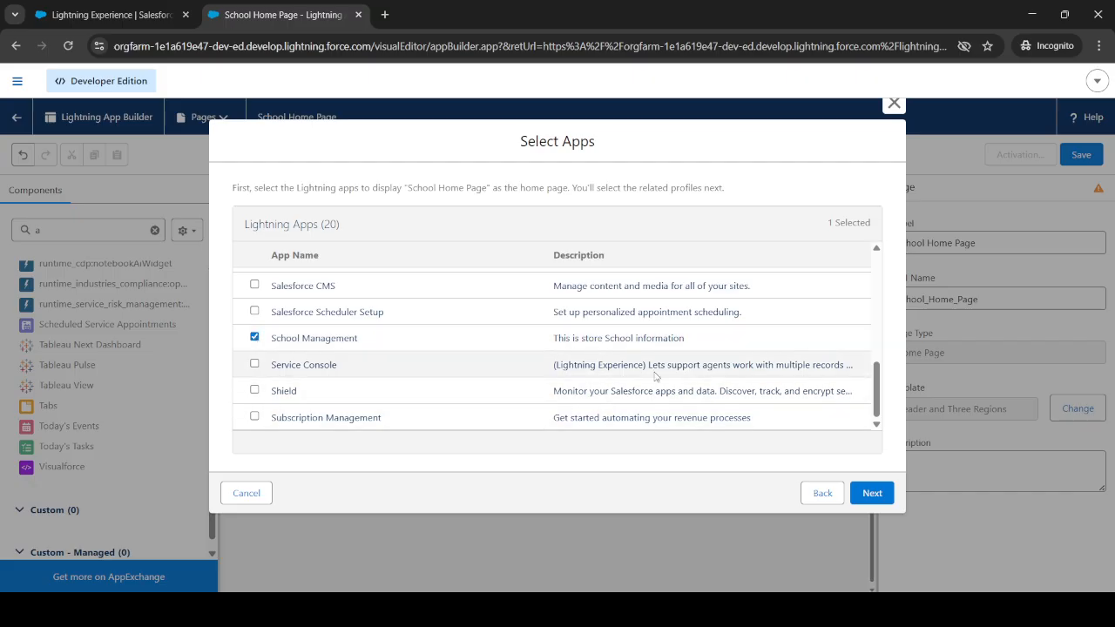
pyautogui.click(869, 492)
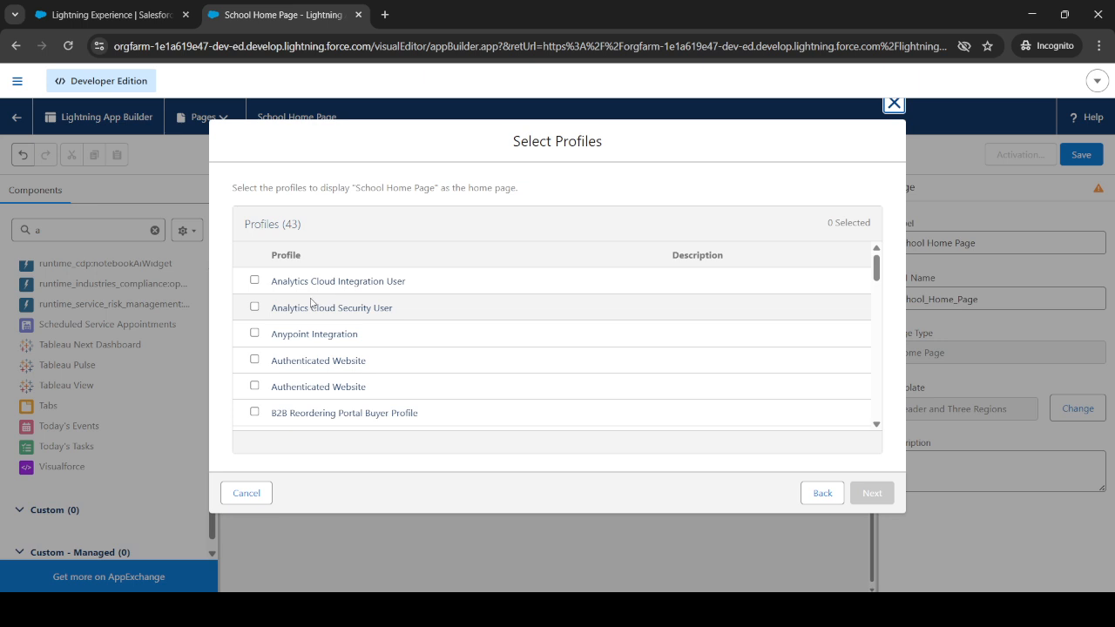
# Step: Select the System Administrator profile for the home page and save the reviewed assignment
pyautogui.scroll(-3, 296, 313)
pyautogui.scroll(-10, 290, 328)
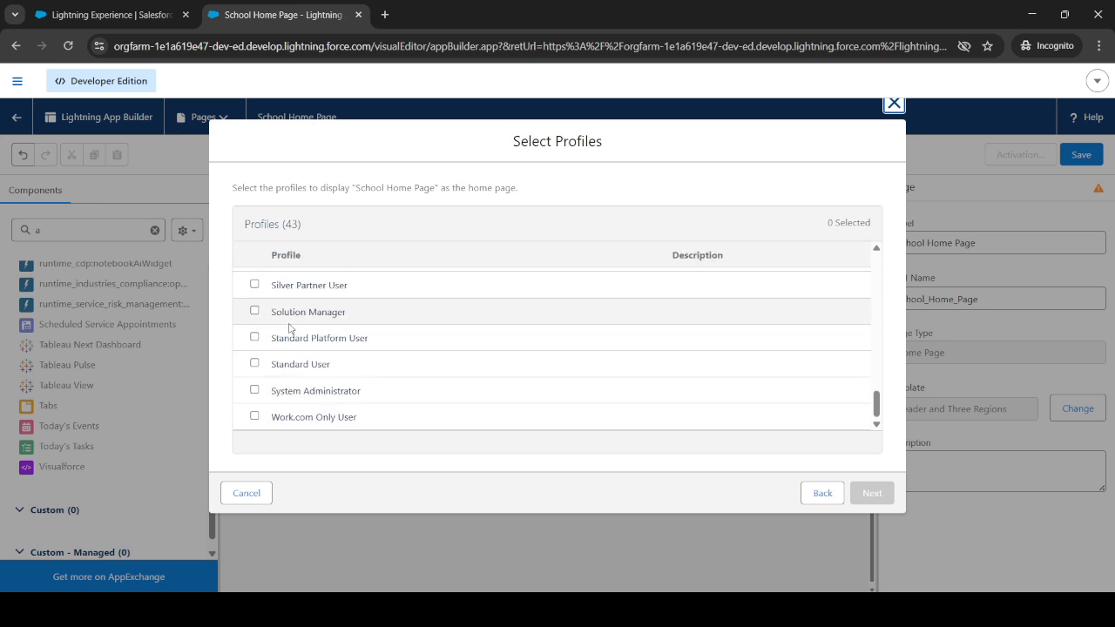
pyautogui.click(255, 390)
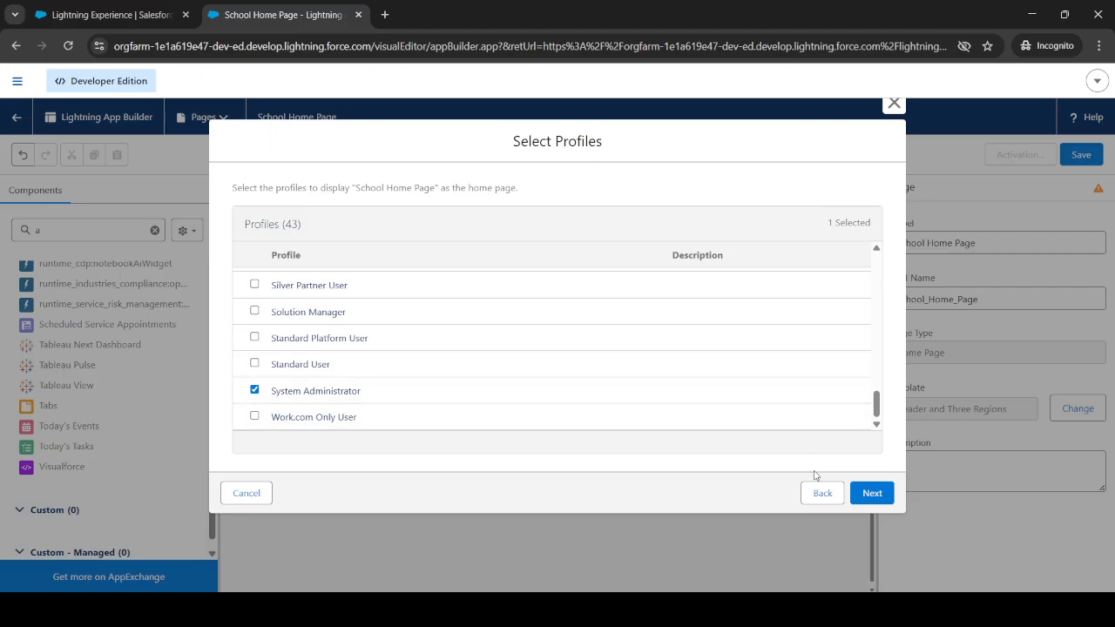
pyautogui.click(875, 494)
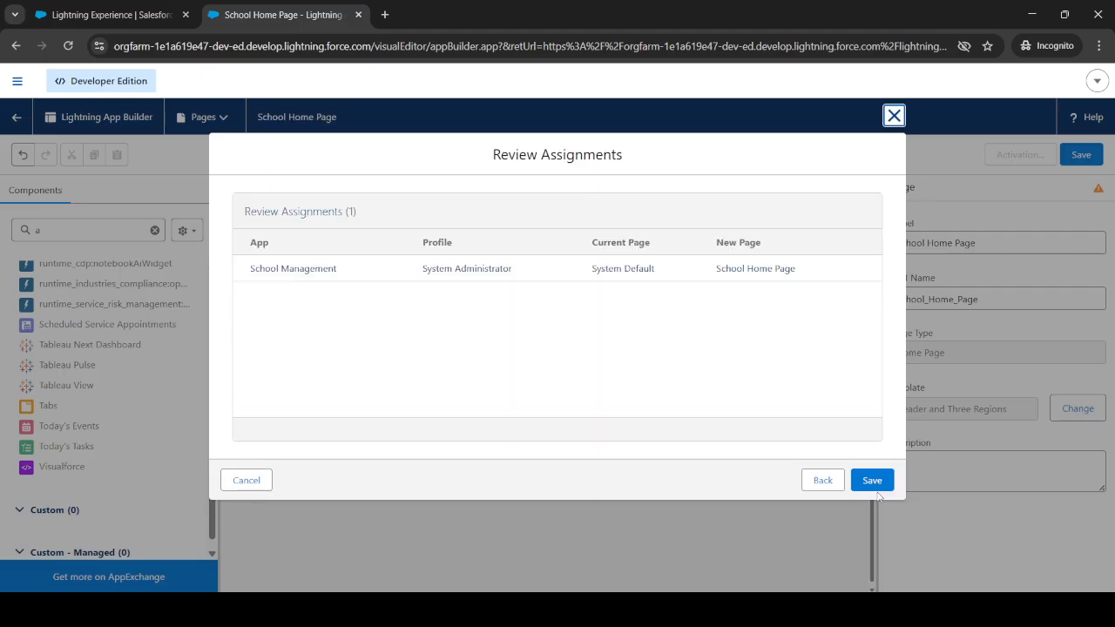
pyautogui.click(874, 486)
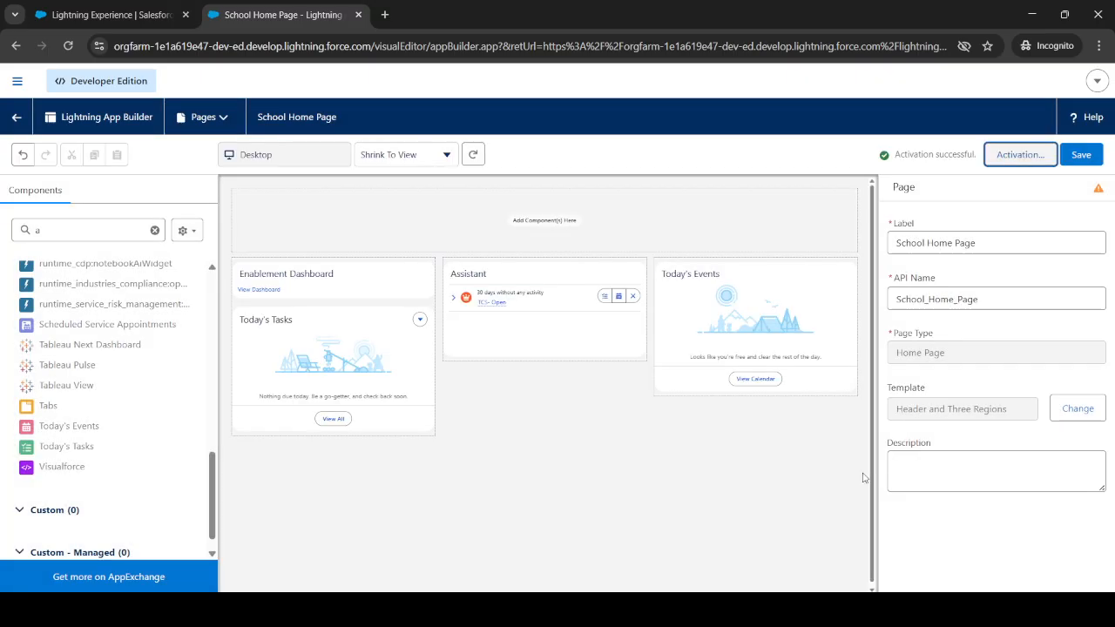
# Step: Save the activated School Home Page and return to the list of Lightning pages in Setup
pyautogui.click(1080, 154)
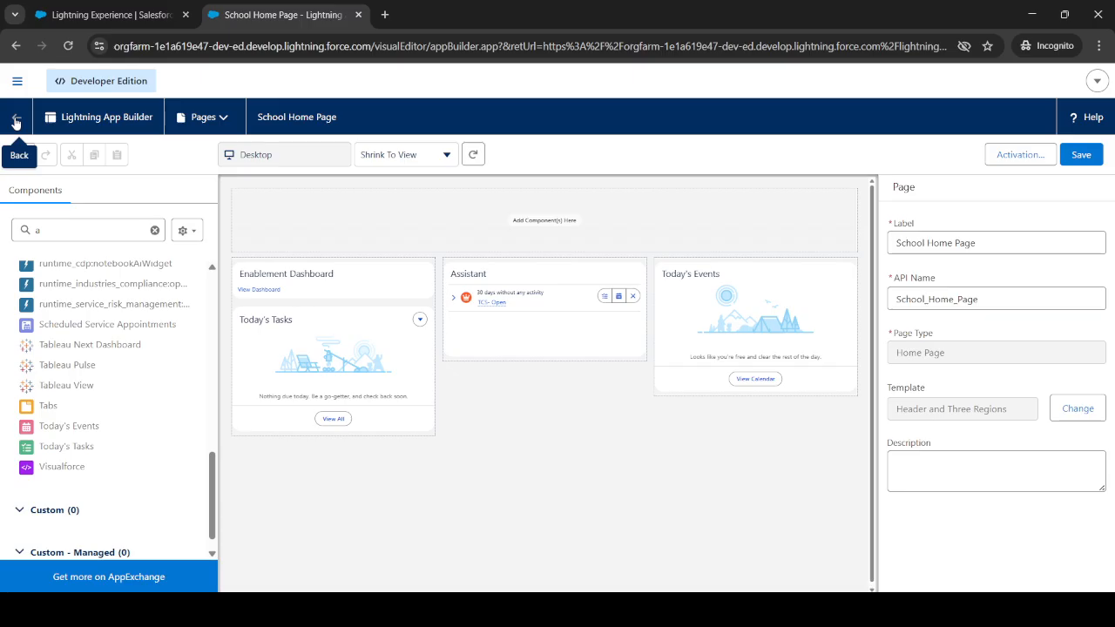
pyautogui.click(14, 121)
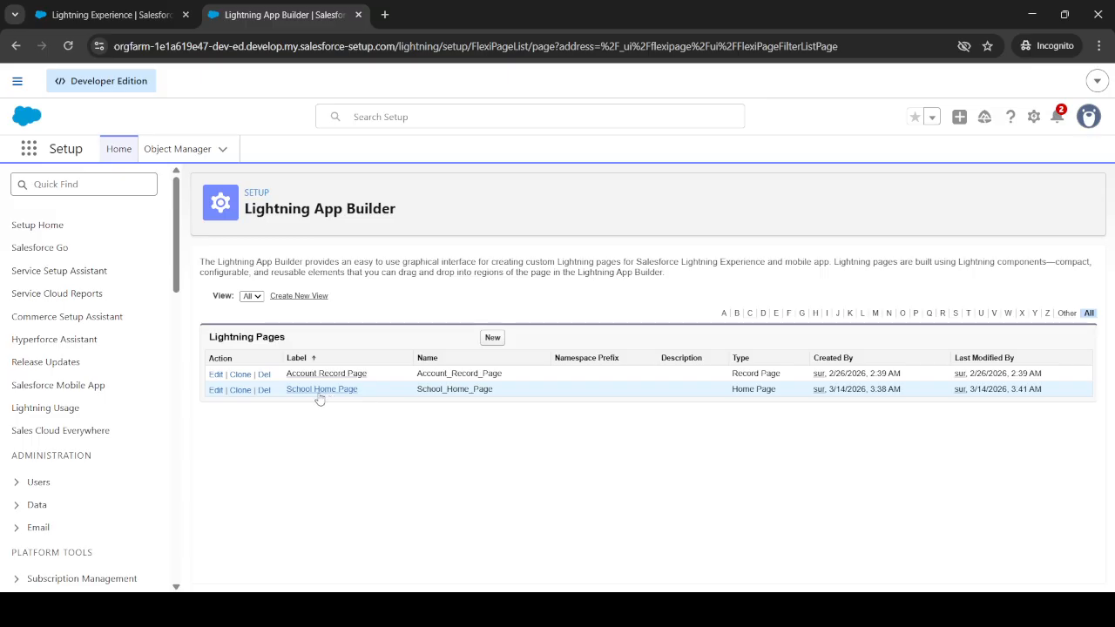
# Step: Open the School Home Page in the page editor and reload the School Management app to check its Home tab
pyautogui.click(213, 390)
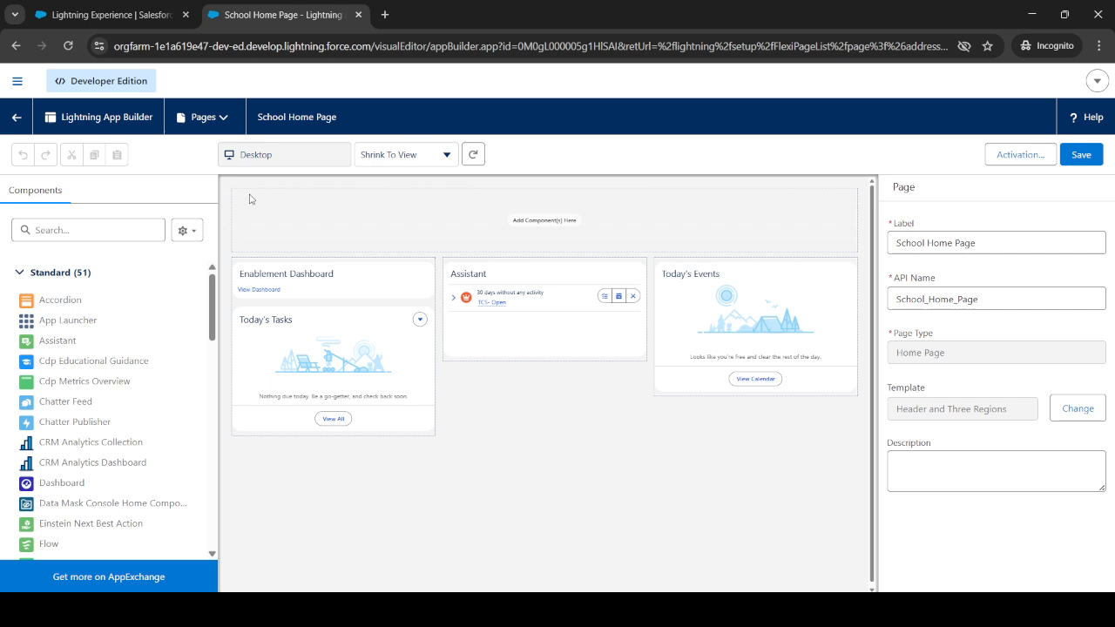
pyautogui.click(70, 19)
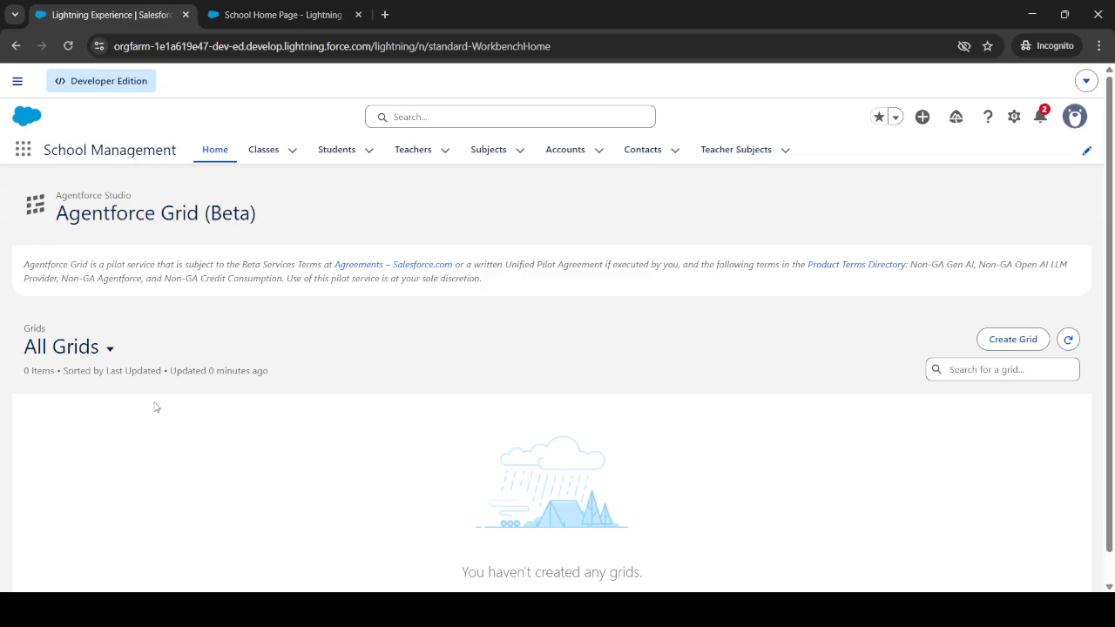
pyautogui.press('F12')
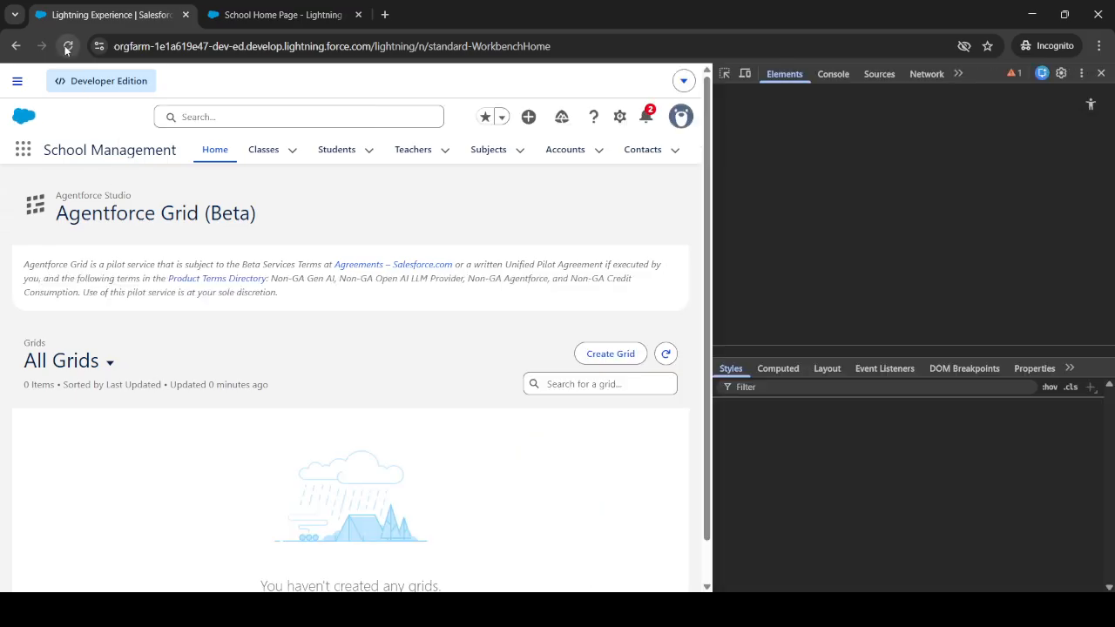
pyautogui.press('F5')
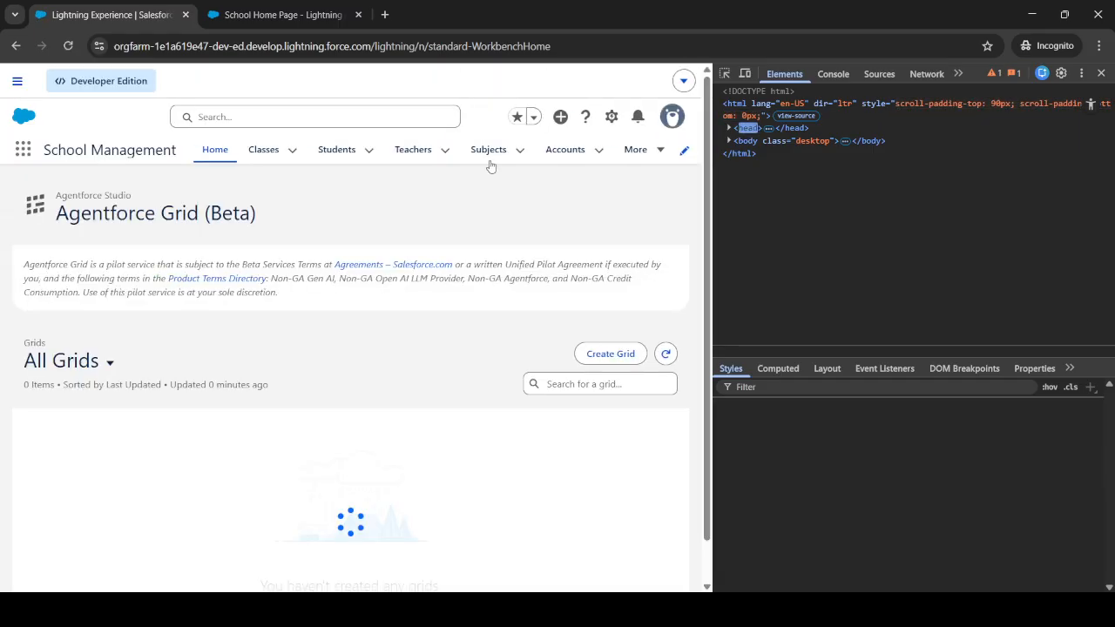
pyautogui.click(1102, 74)
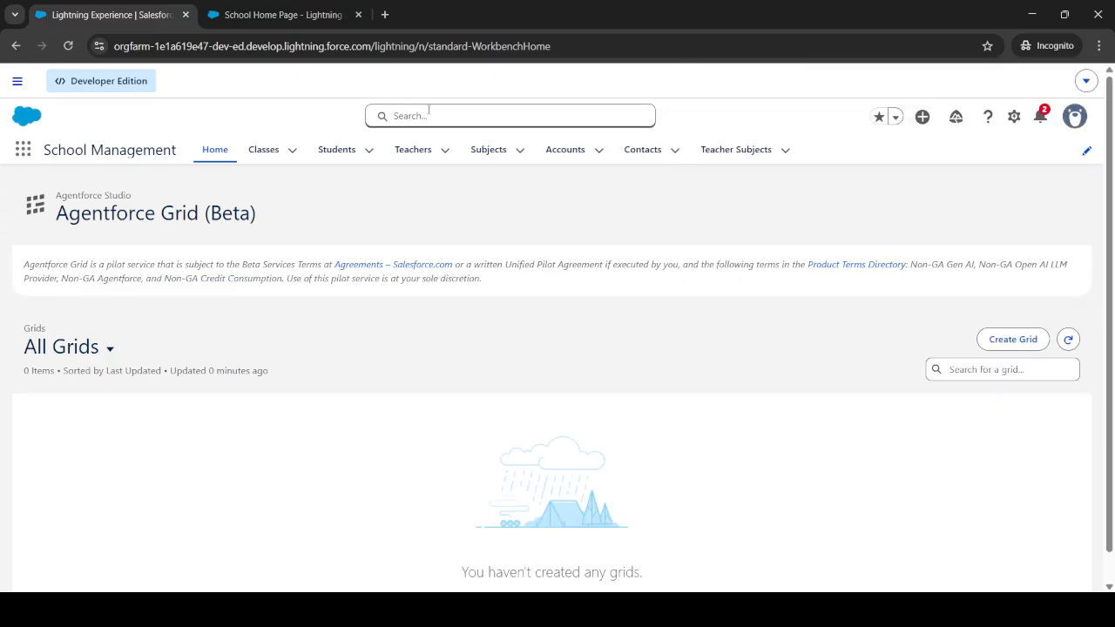
# Step: Add the Home item found among all available items to the School Management app's navigation bar and save the update
pyautogui.click(1086, 152)
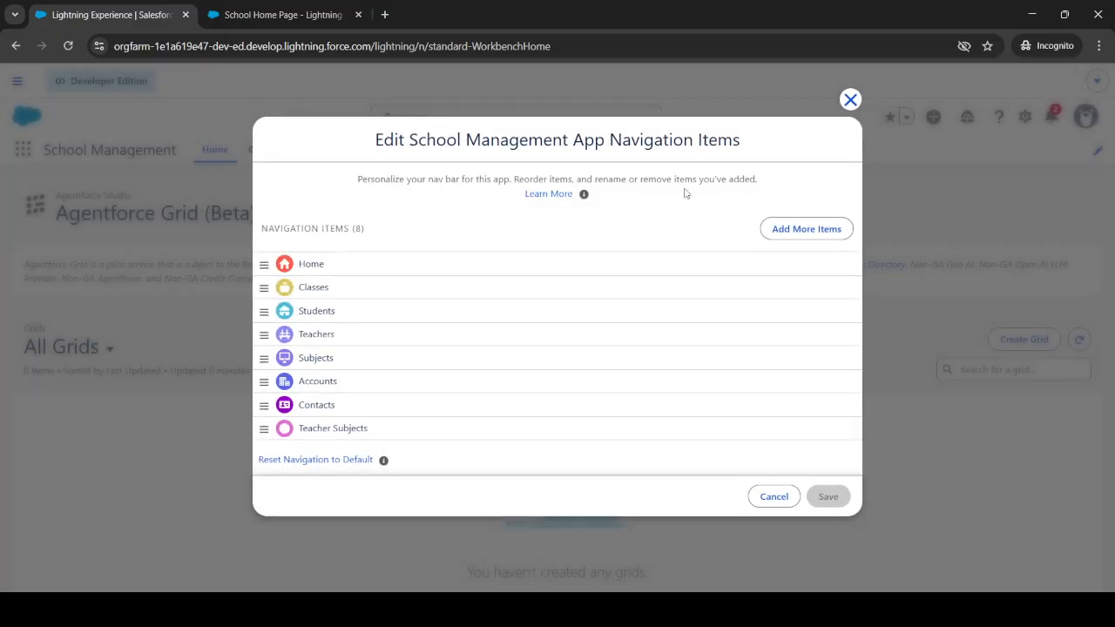
pyautogui.click(778, 229)
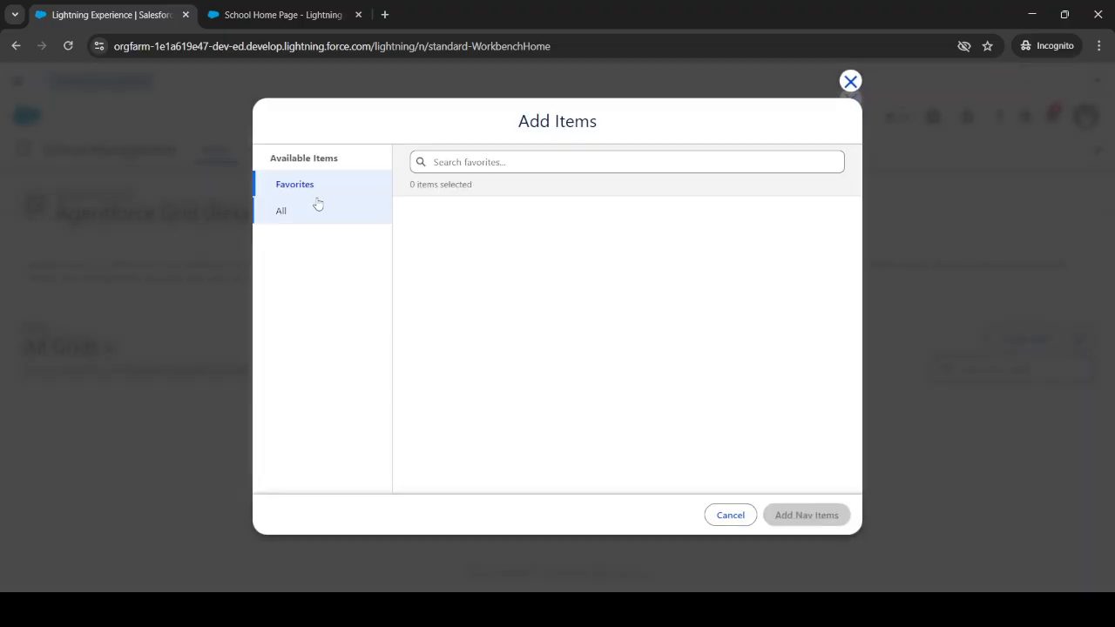
pyautogui.click(316, 206)
pyautogui.click(456, 164)
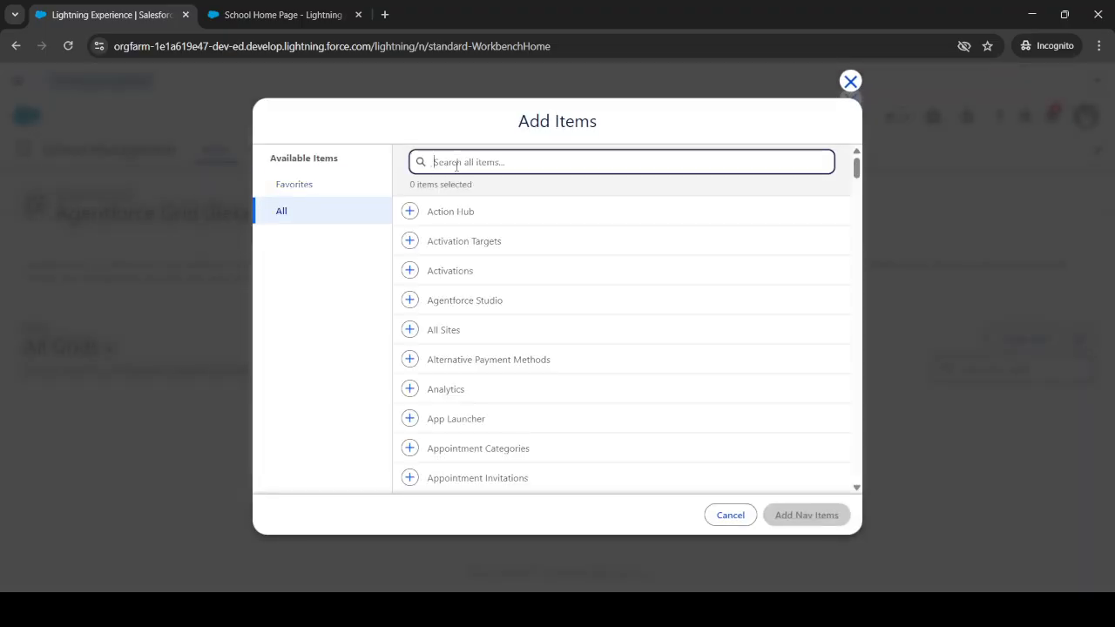
pyautogui.write('home')
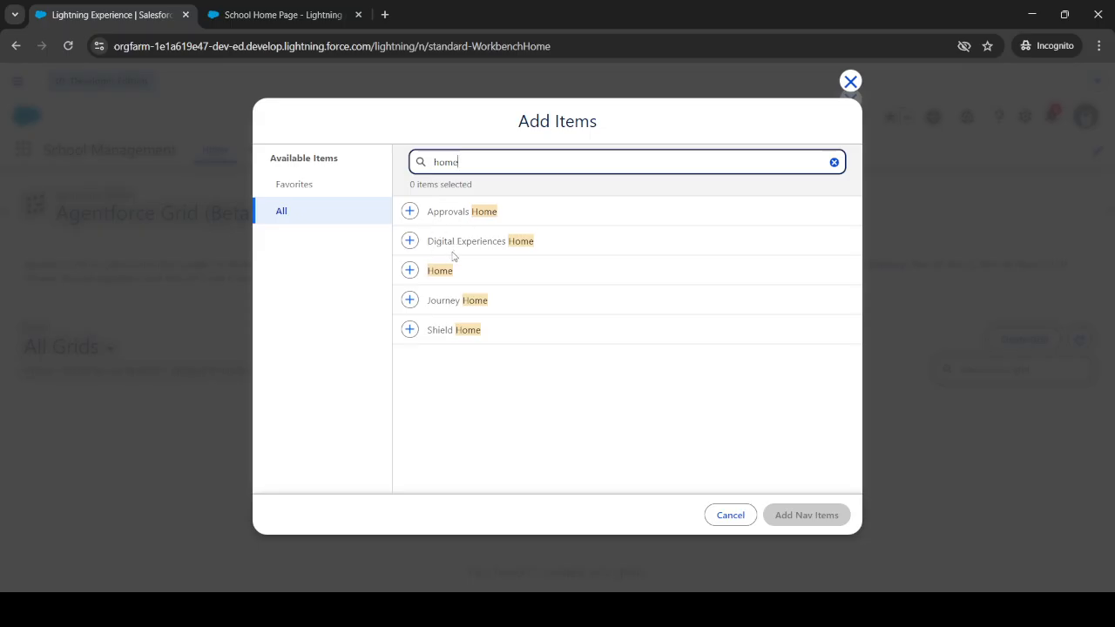
pyautogui.click(410, 272)
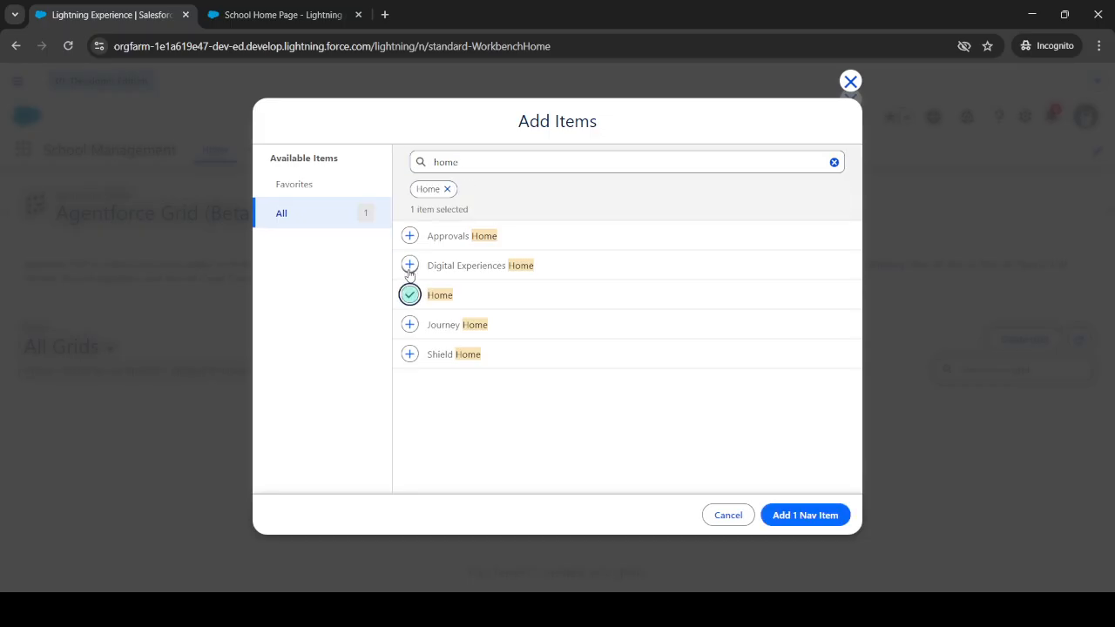
pyautogui.click(794, 514)
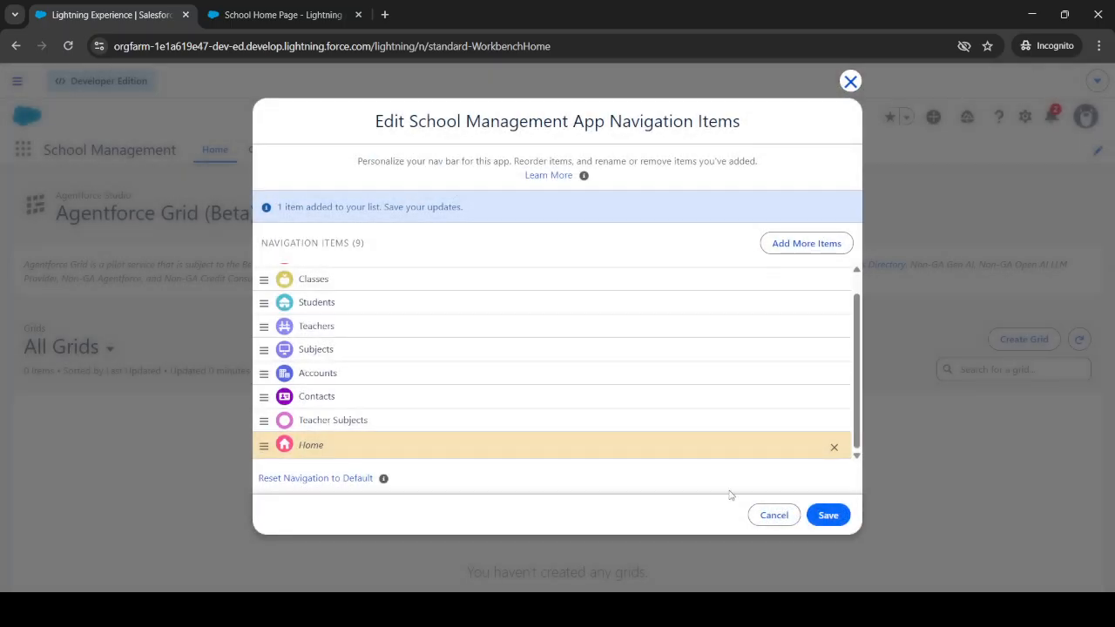
pyautogui.scroll(1, 689, 406)
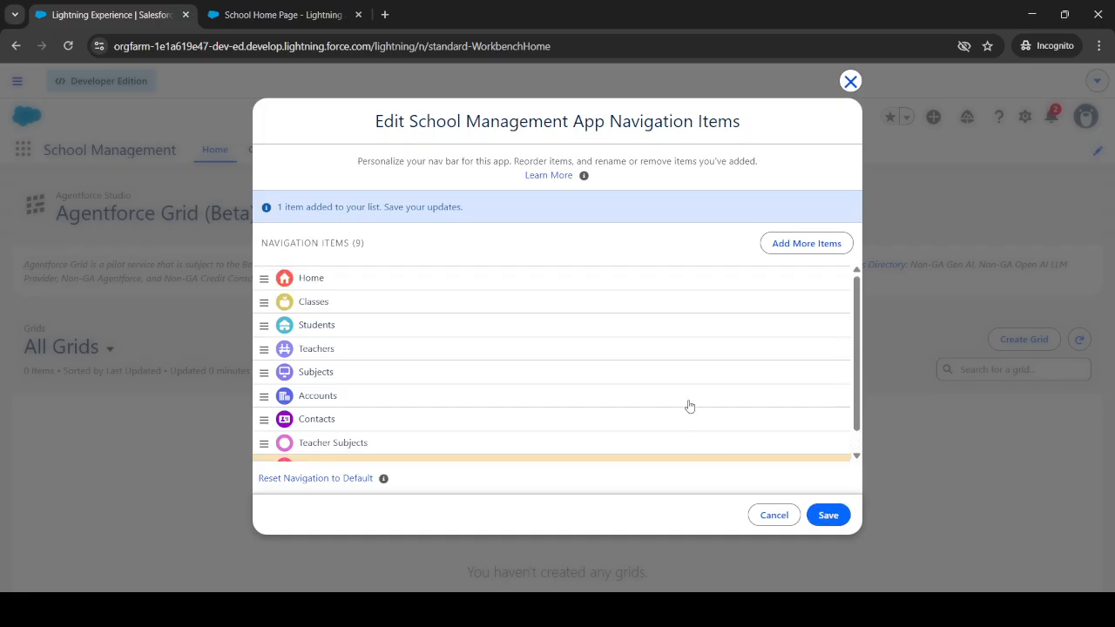
pyautogui.scroll(-1, 689, 406)
pyautogui.click(833, 517)
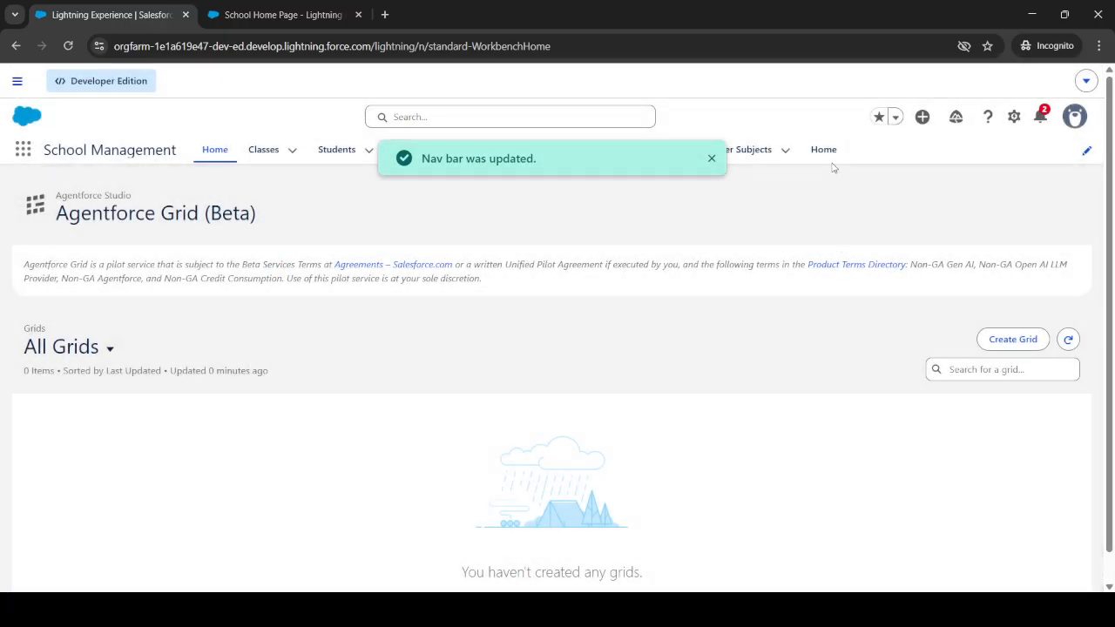
# Step: View the page behind the added Home item and check the app's navigation item list without changing it
pyautogui.click(824, 150)
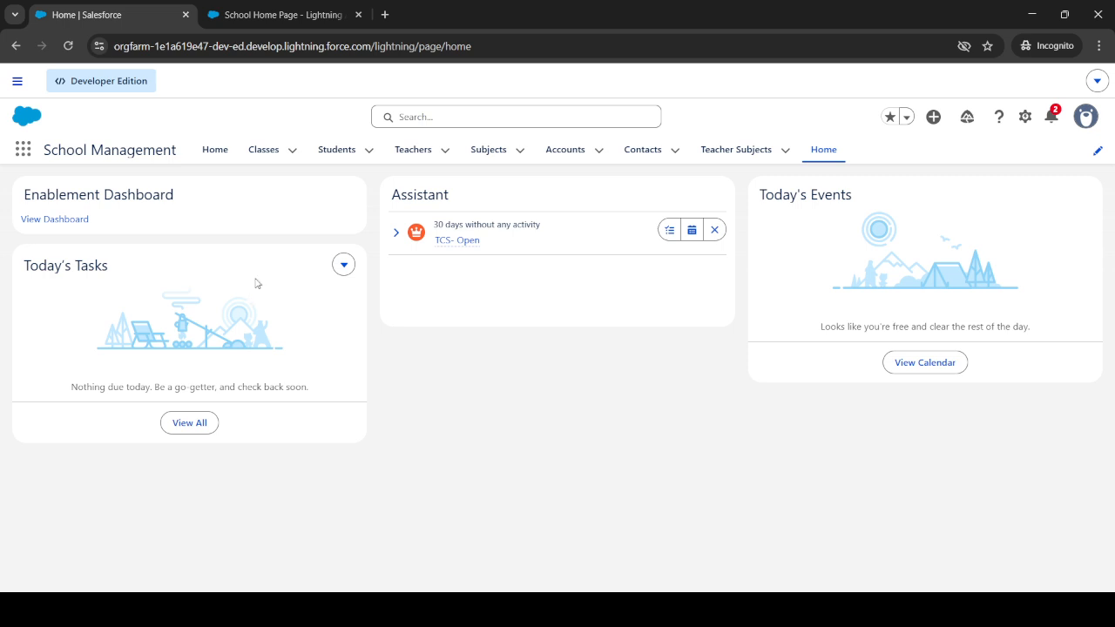
pyautogui.click(1098, 151)
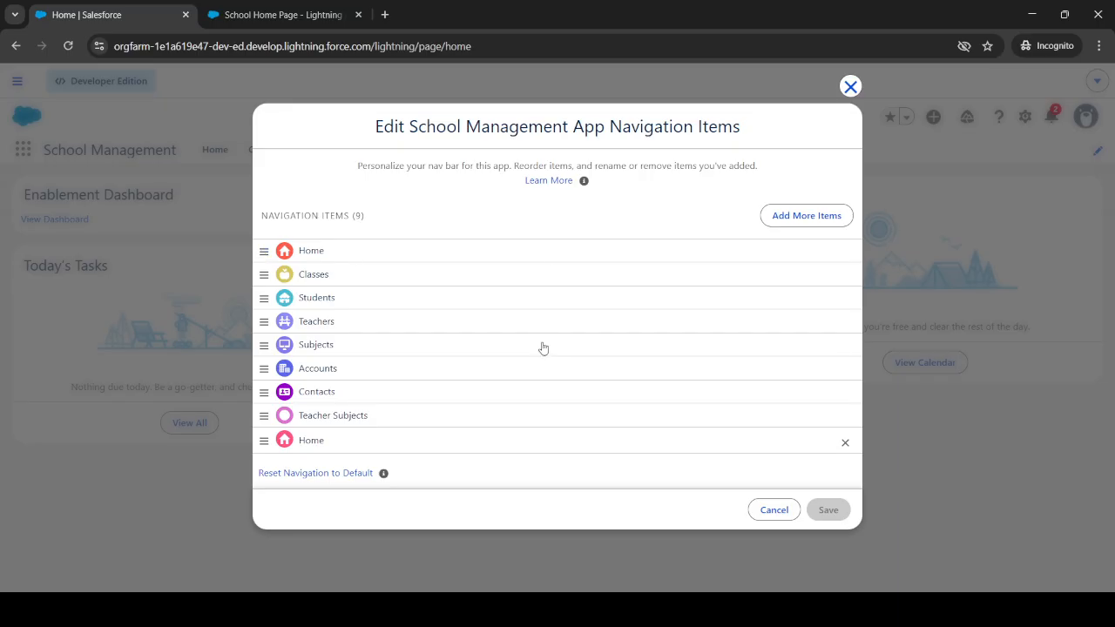
pyautogui.click(774, 510)
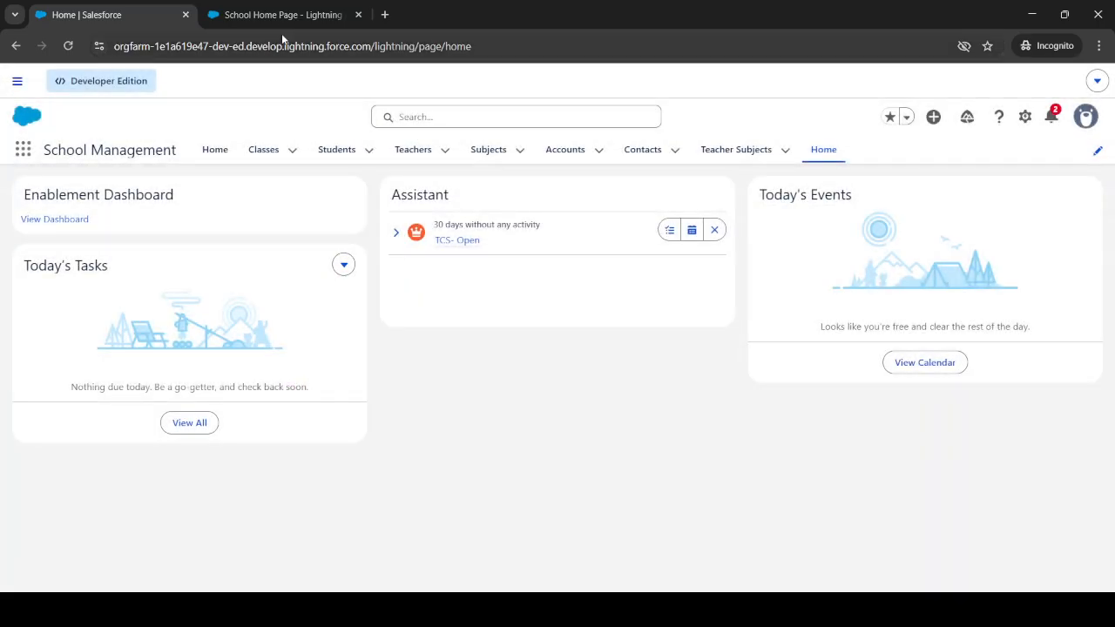
# Step: Return to Setup from the School Home Page editor and open App Manager by searching for "app ma"
pyautogui.click(270, 15)
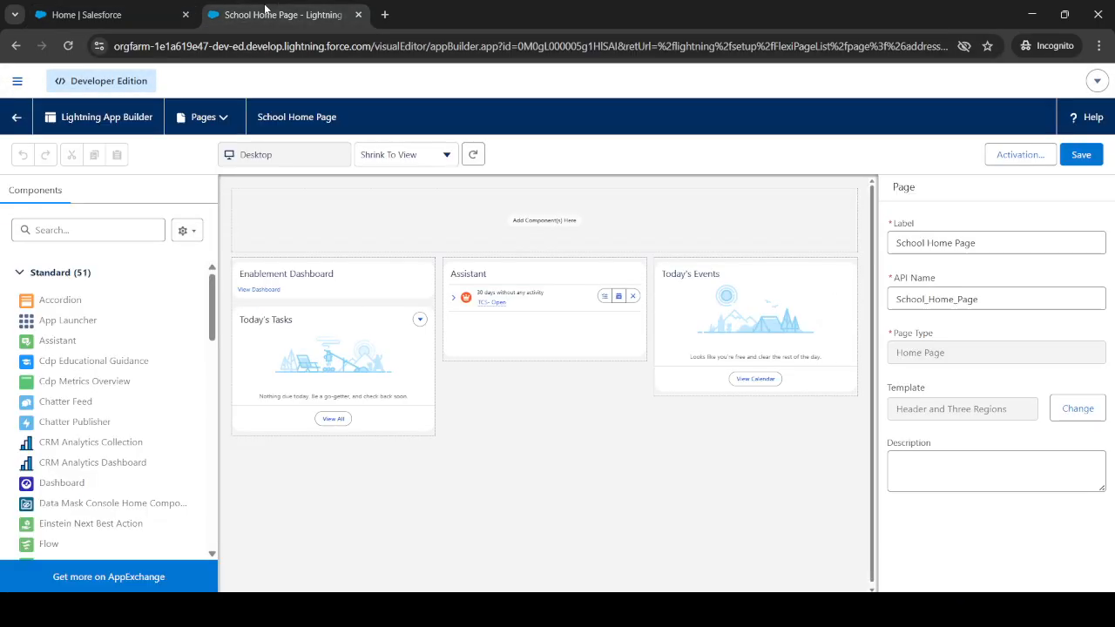
pyautogui.click(14, 119)
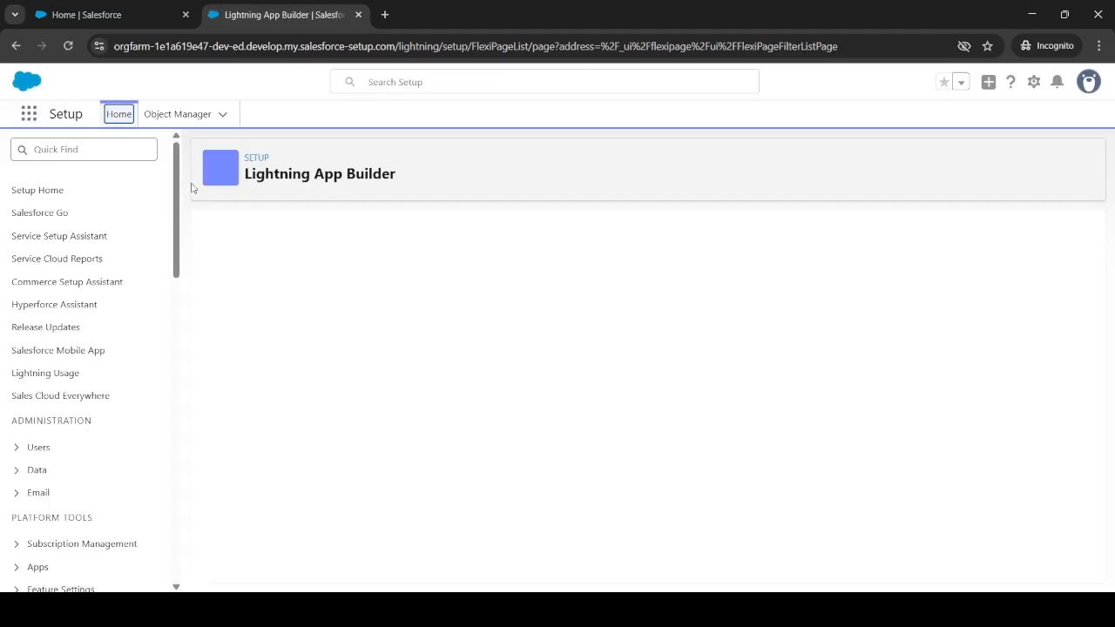
pyautogui.click(70, 185)
pyautogui.write('ap')
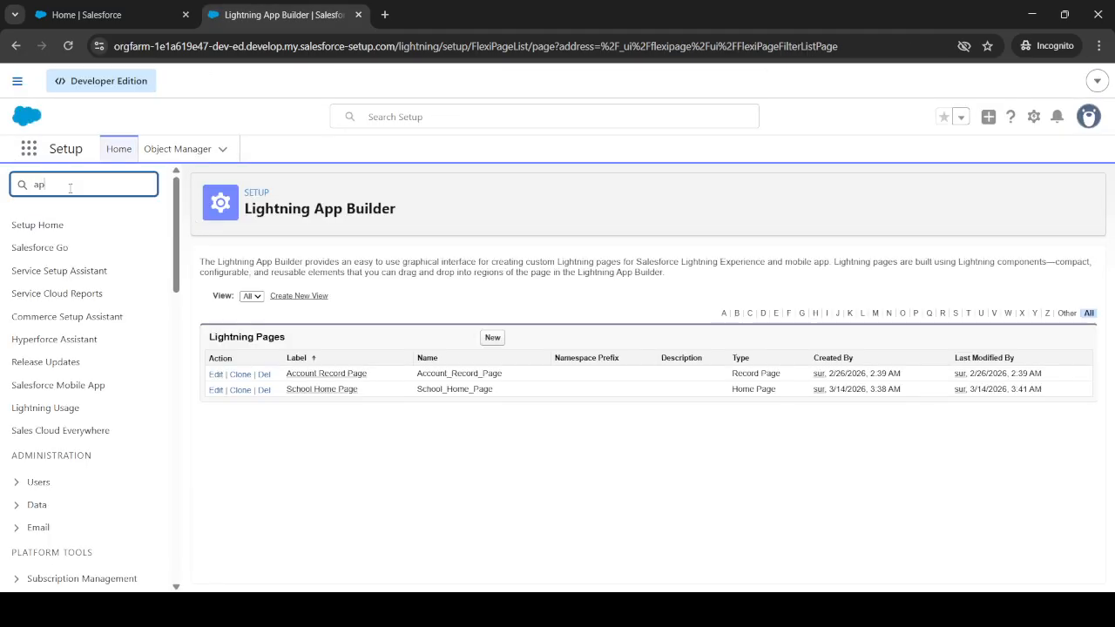
pyautogui.write('p ma')
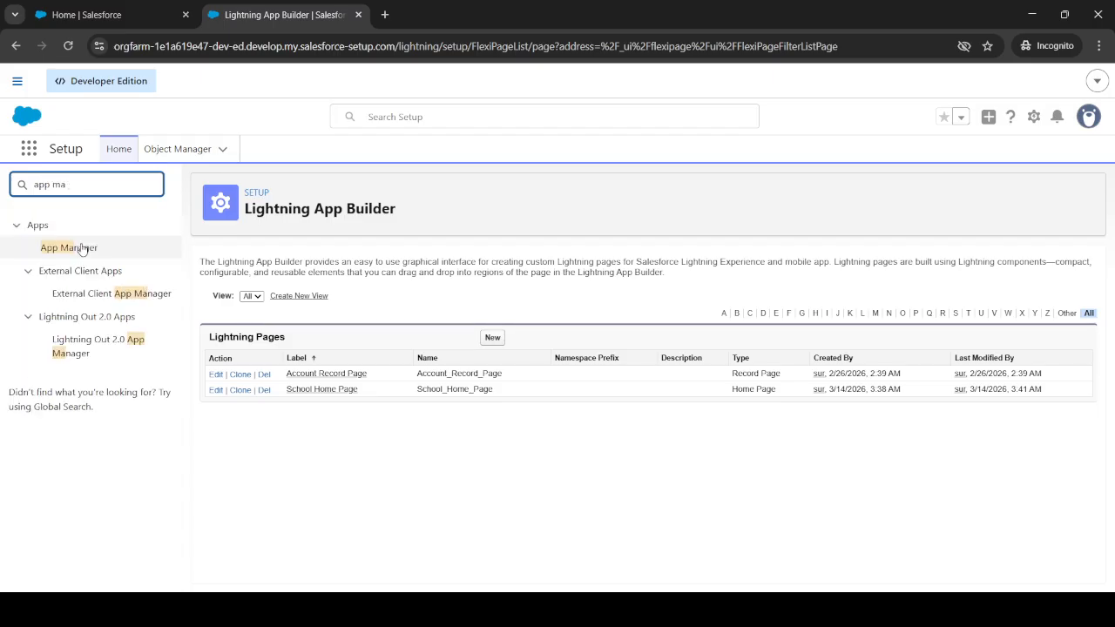
pyautogui.click(74, 249)
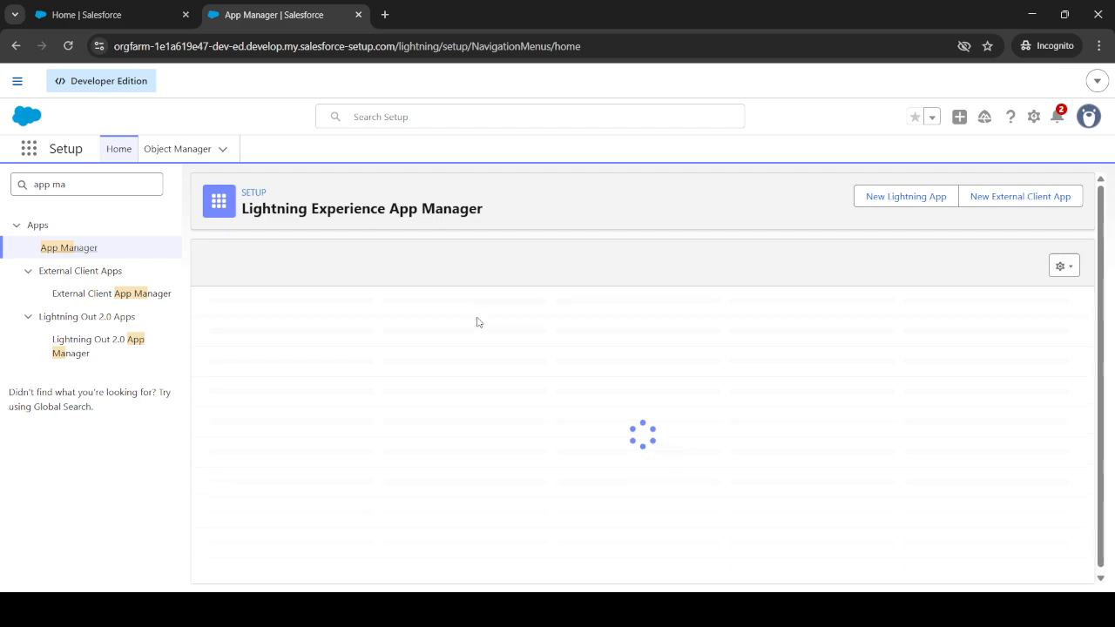
# Step: Open the School Management app for editing in App Manager and show its Navigation Items settings
pyautogui.scroll(-5, 475, 392)
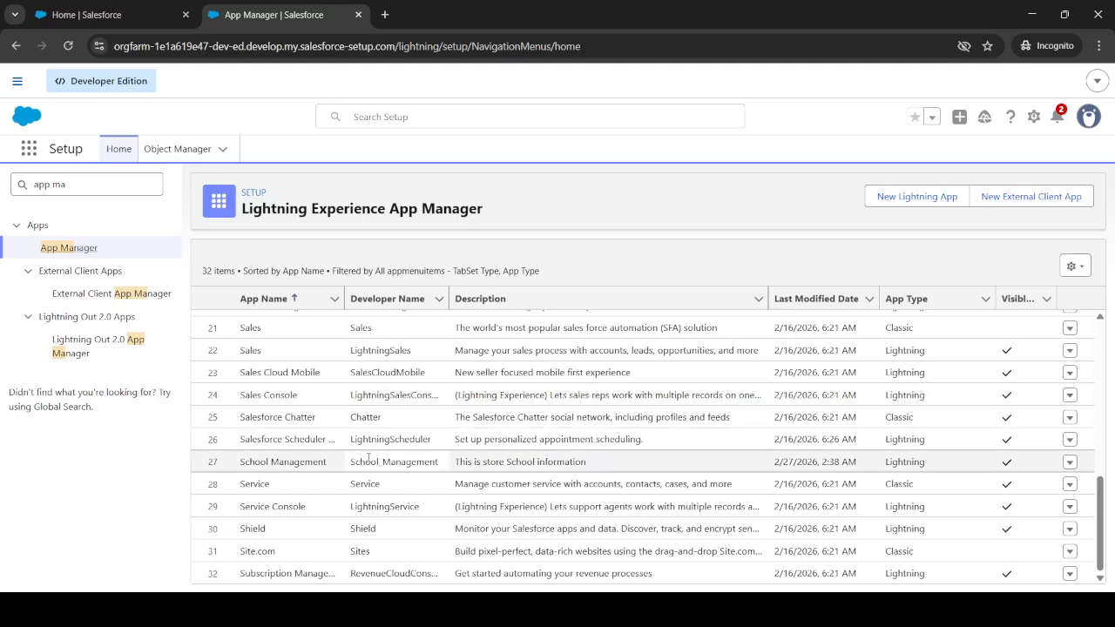
pyautogui.click(1071, 463)
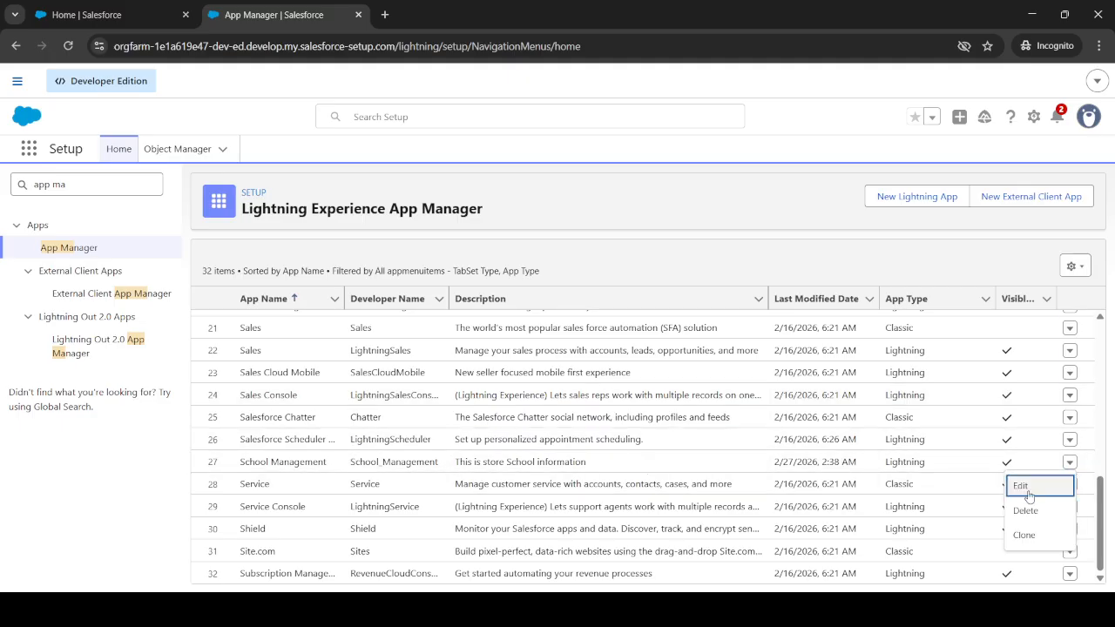
pyautogui.click(1029, 493)
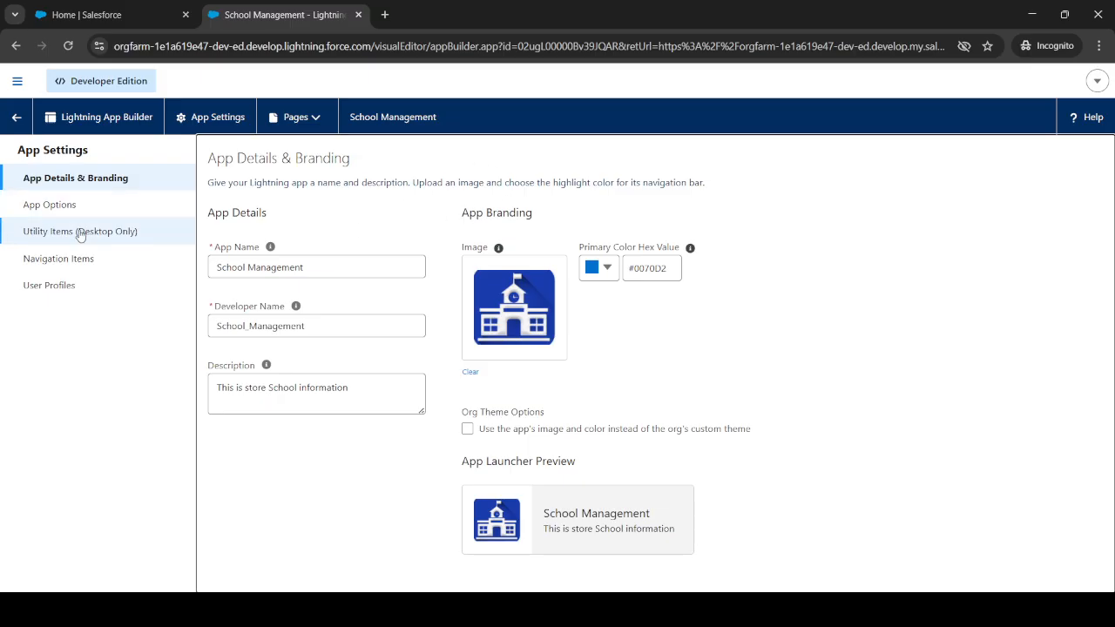
pyautogui.click(70, 257)
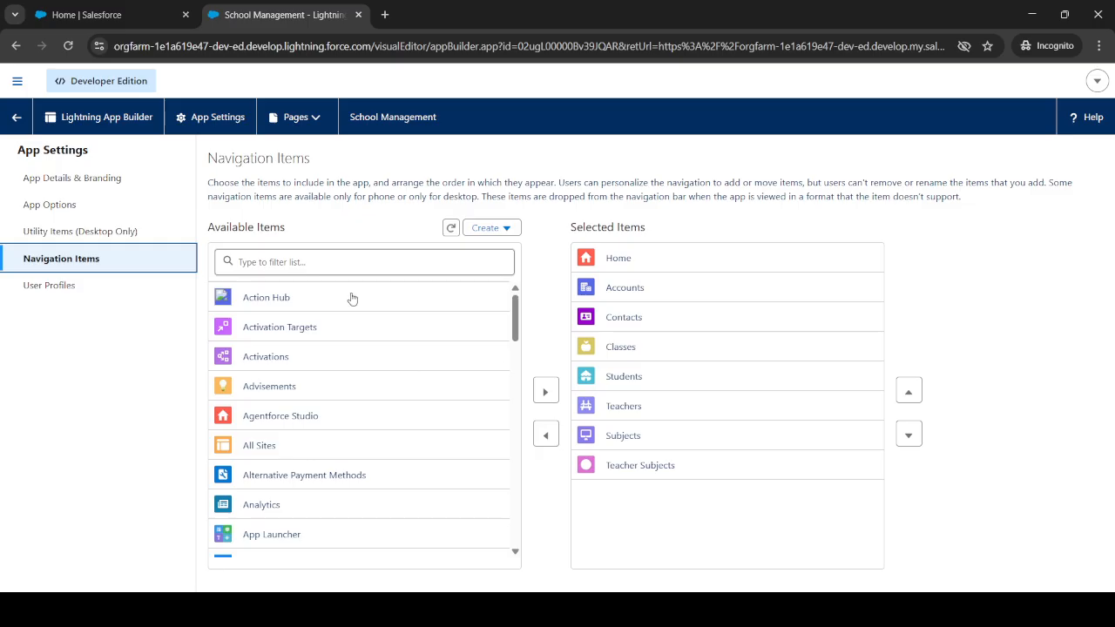
# Step: Add the available Home item with the pink icon to the app's selected items and remove the original Home item above Accounts
pyautogui.click(336, 266)
pyautogui.write('Home')
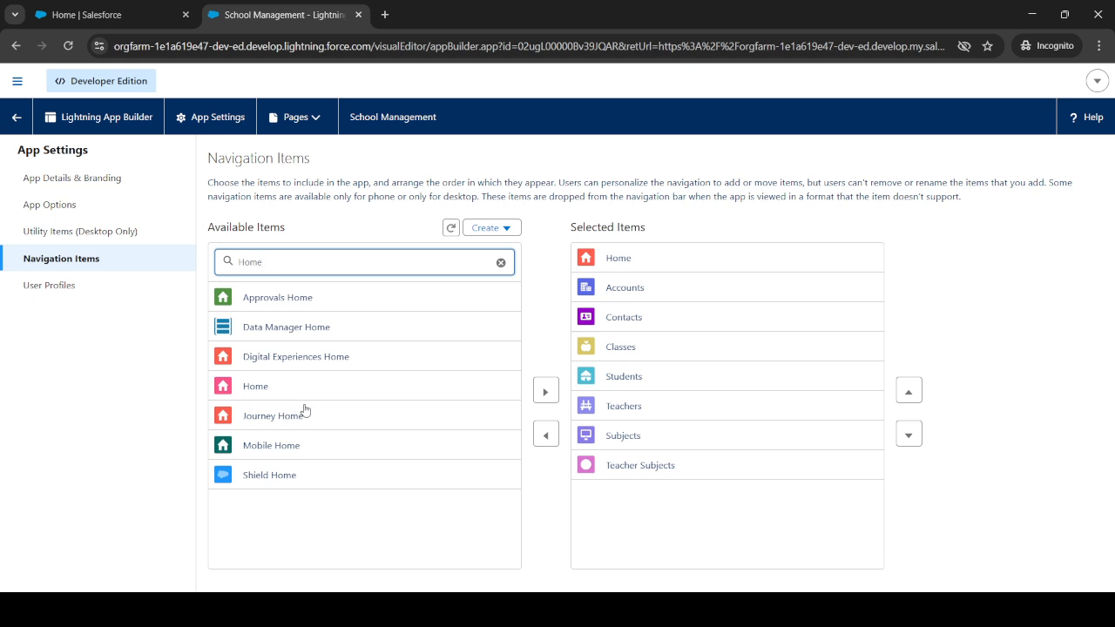
pyautogui.click(320, 394)
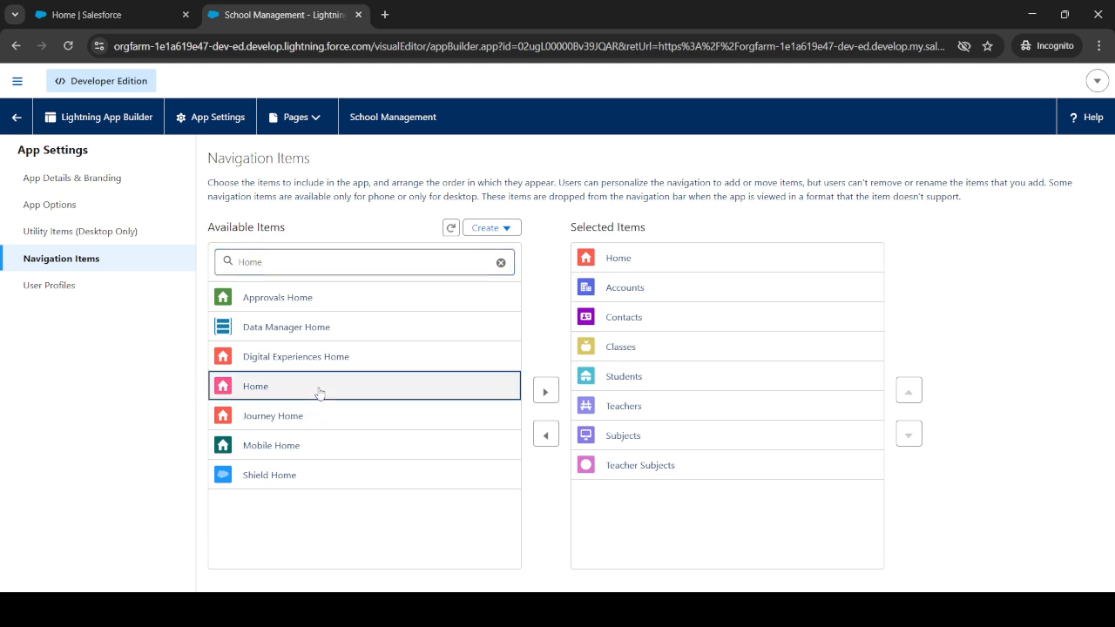
pyautogui.click(545, 394)
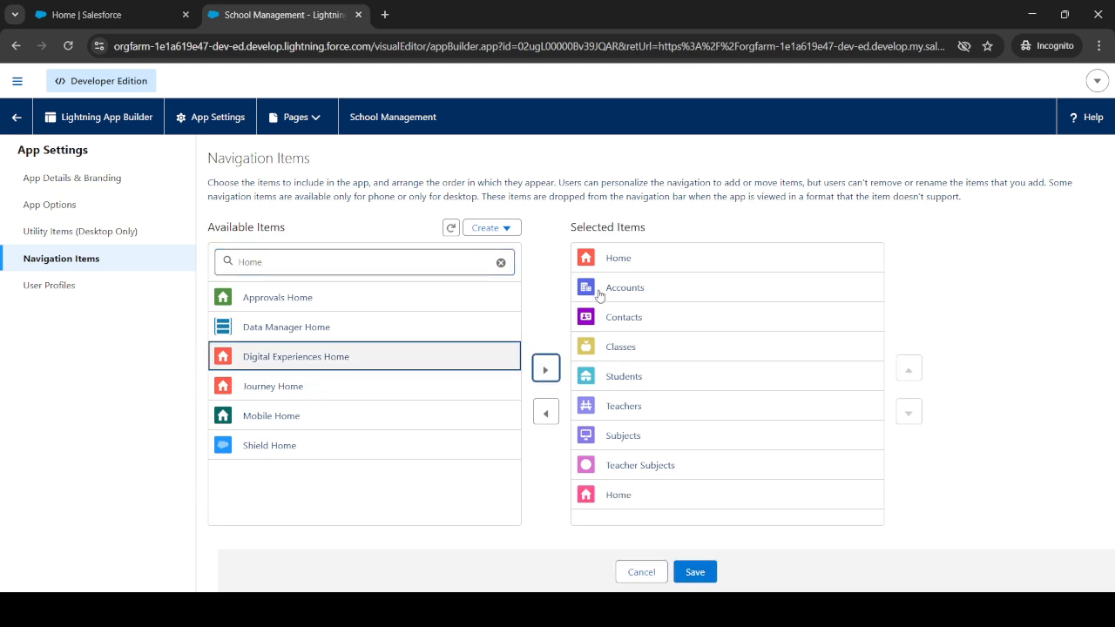
pyautogui.click(616, 261)
pyautogui.click(547, 414)
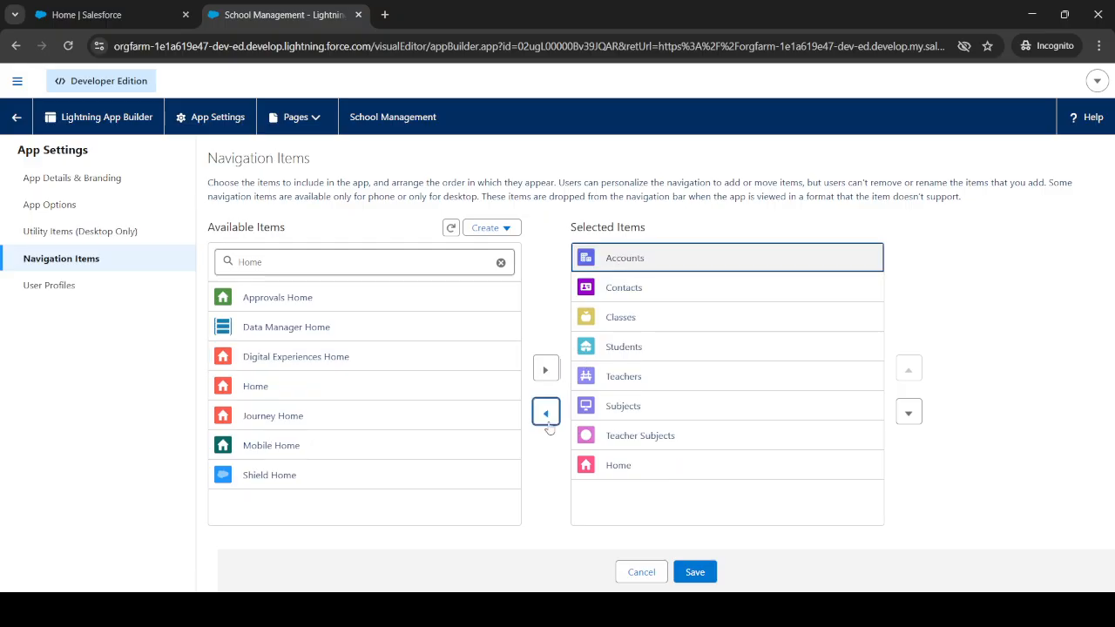
# Step: Move the added Home item above Accounts to the start of the selected navigation items and save the app settings
pyautogui.click(627, 469)
pyautogui.click(909, 374)
pyautogui.click(910, 374)
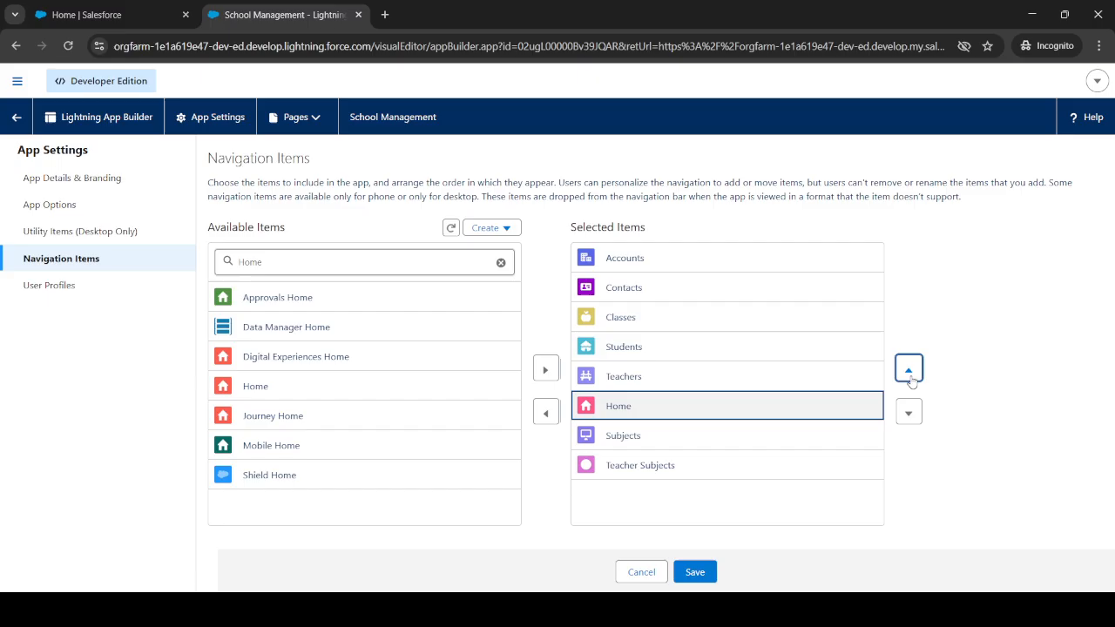
pyautogui.click(910, 374)
pyautogui.click(910, 374)
pyautogui.click(909, 374)
pyautogui.click(910, 374)
pyautogui.click(910, 374)
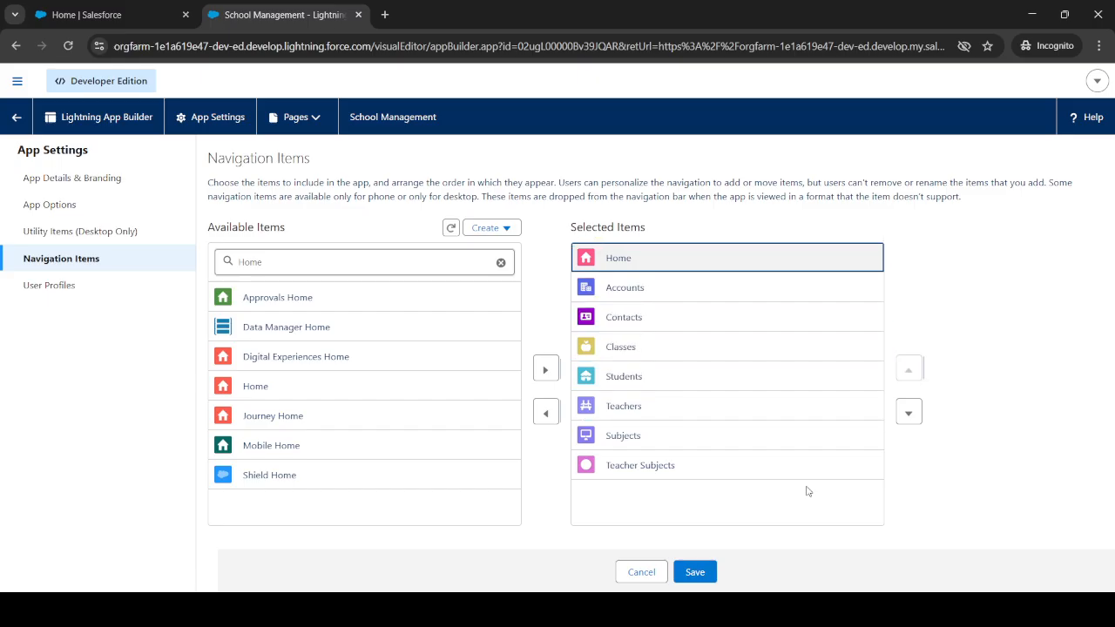
pyautogui.click(697, 572)
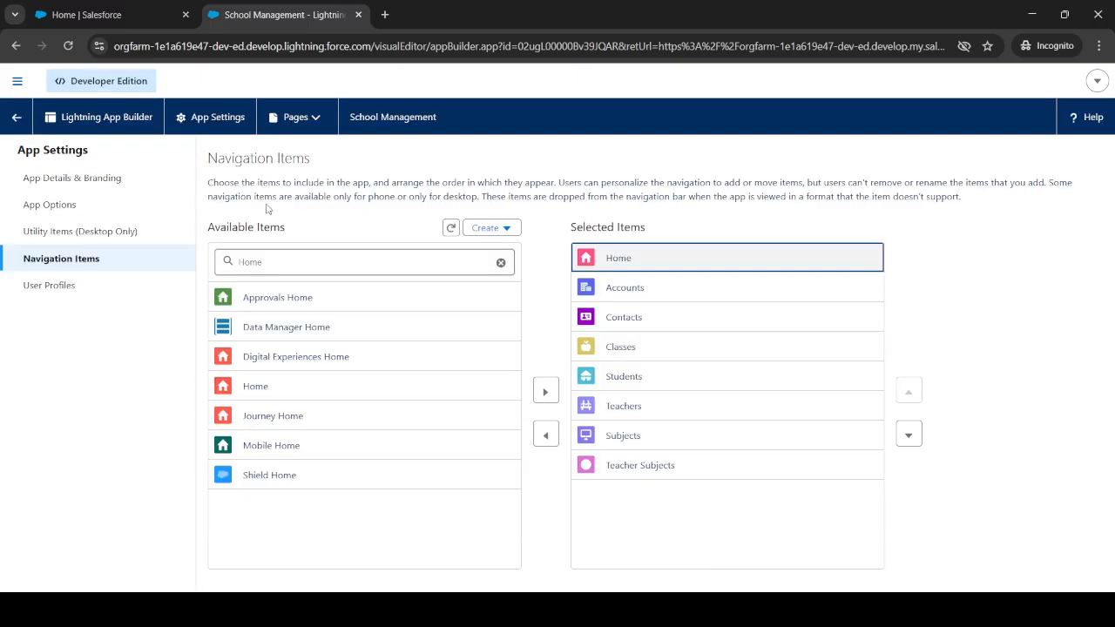
# Step: Reload the School Management app in its browser tab with developer tools open to check the updated navigation bar
pyautogui.click(125, 15)
pyautogui.click(68, 45)
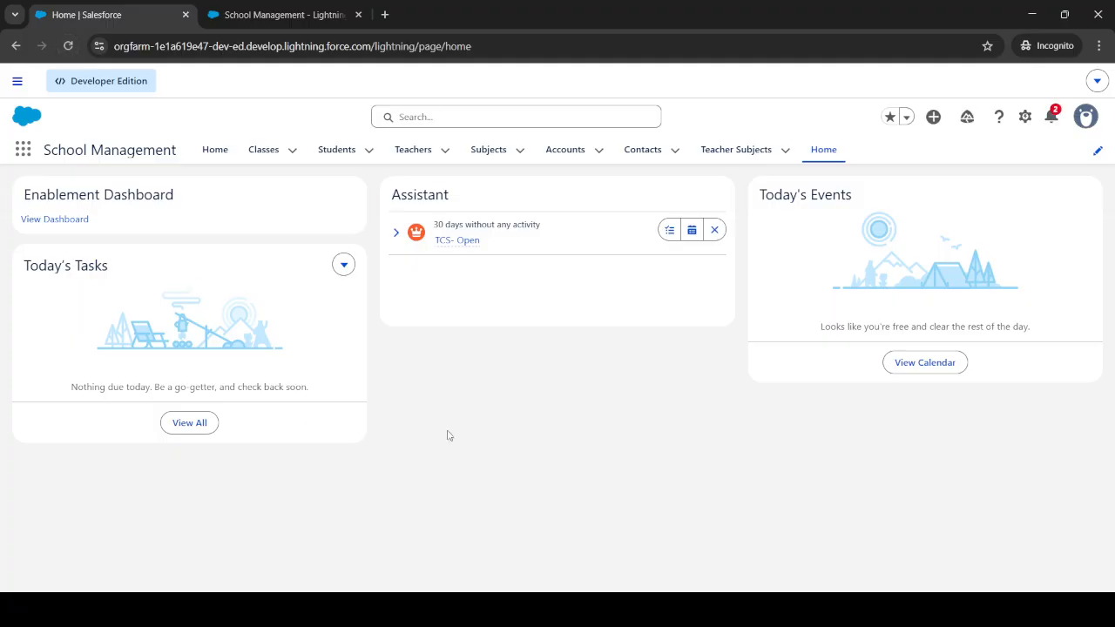
pyautogui.hotkey('ctrl', 'shift', 'i')
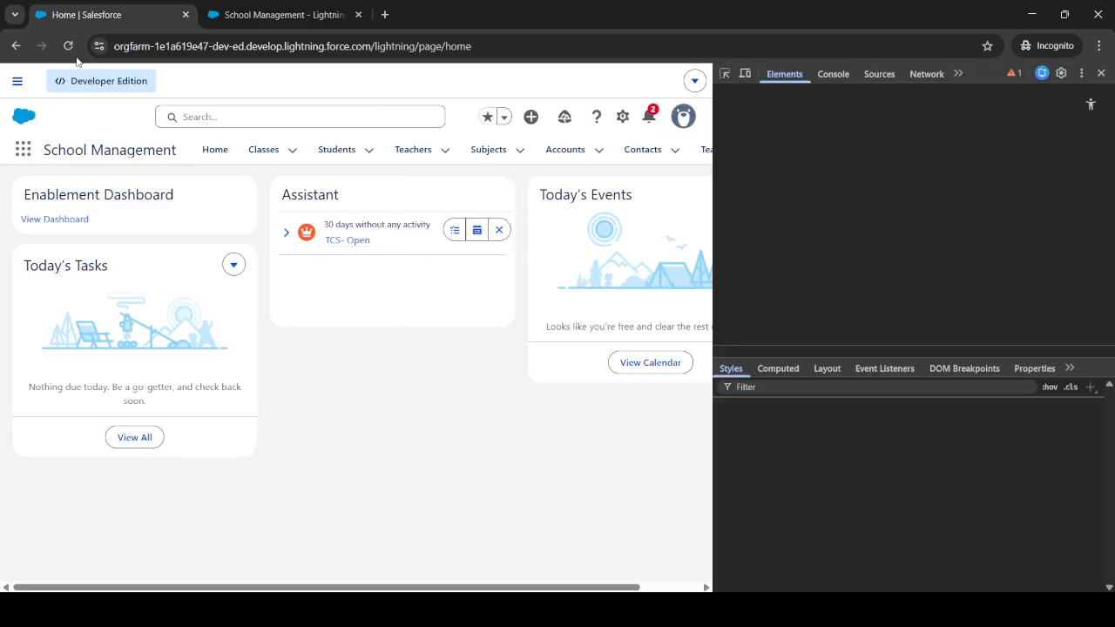
pyautogui.click(82, 122)
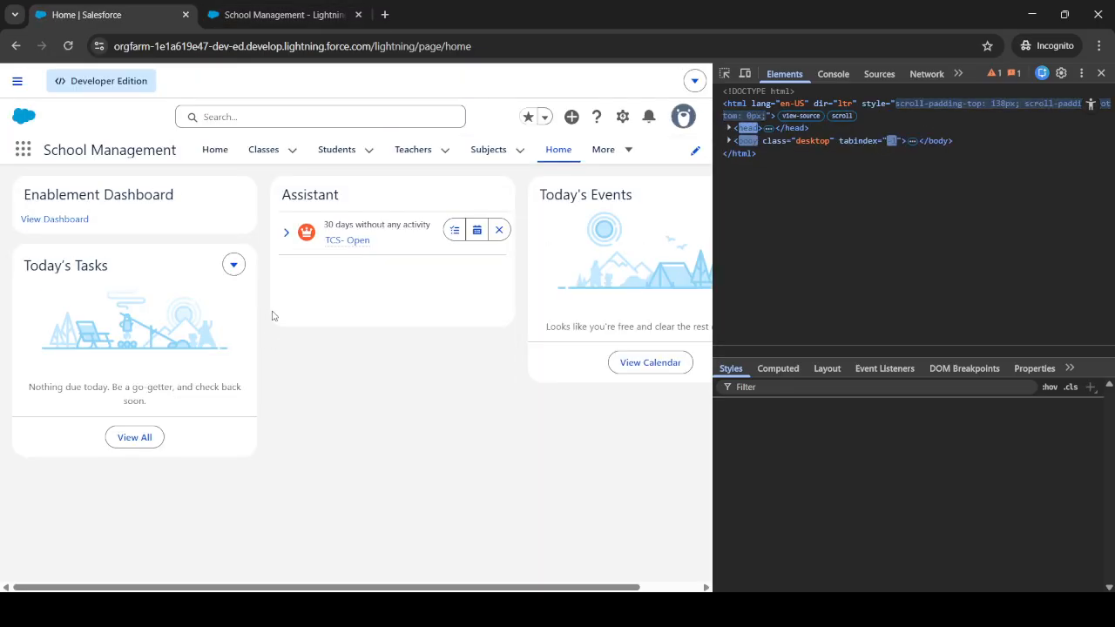
# Step: Review the School Management app's user profiles, app options and navigation items in its app settings, reloading the settings in between
pyautogui.click(266, 15)
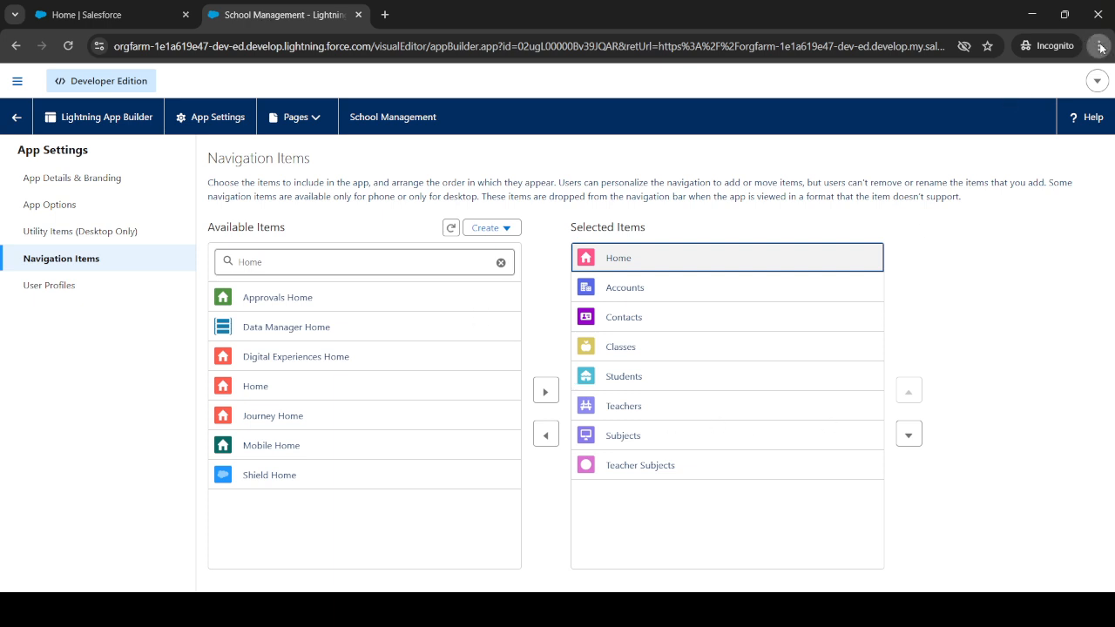
pyautogui.hotkey('ctrl', '-')
pyautogui.hotkey('ctrl', '-')
pyautogui.hotkey('ctrl', '-')
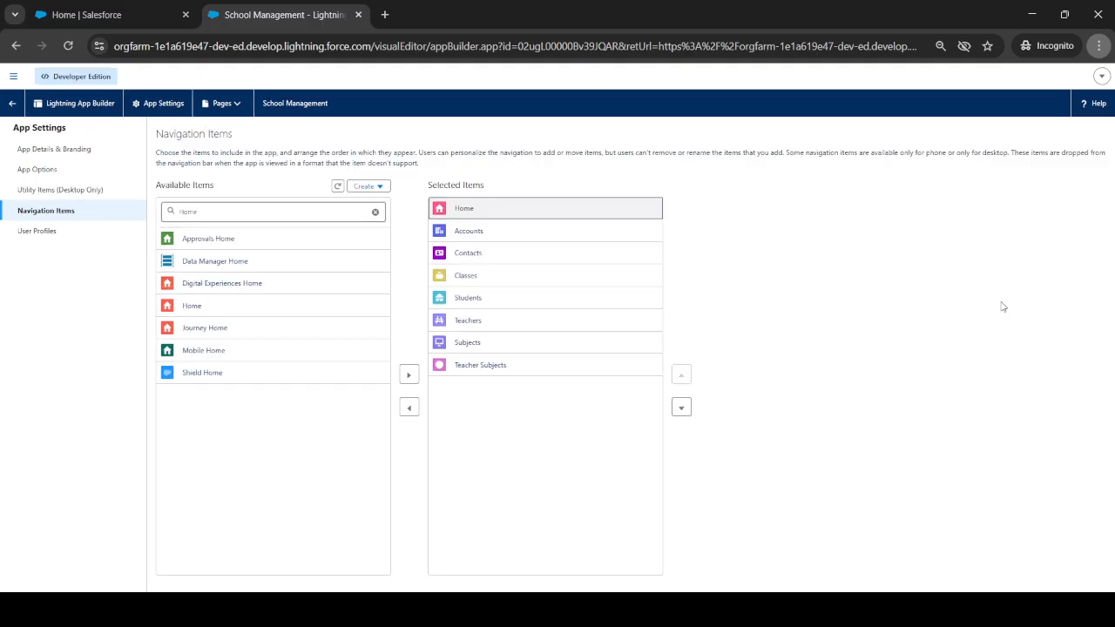
pyautogui.click(26, 232)
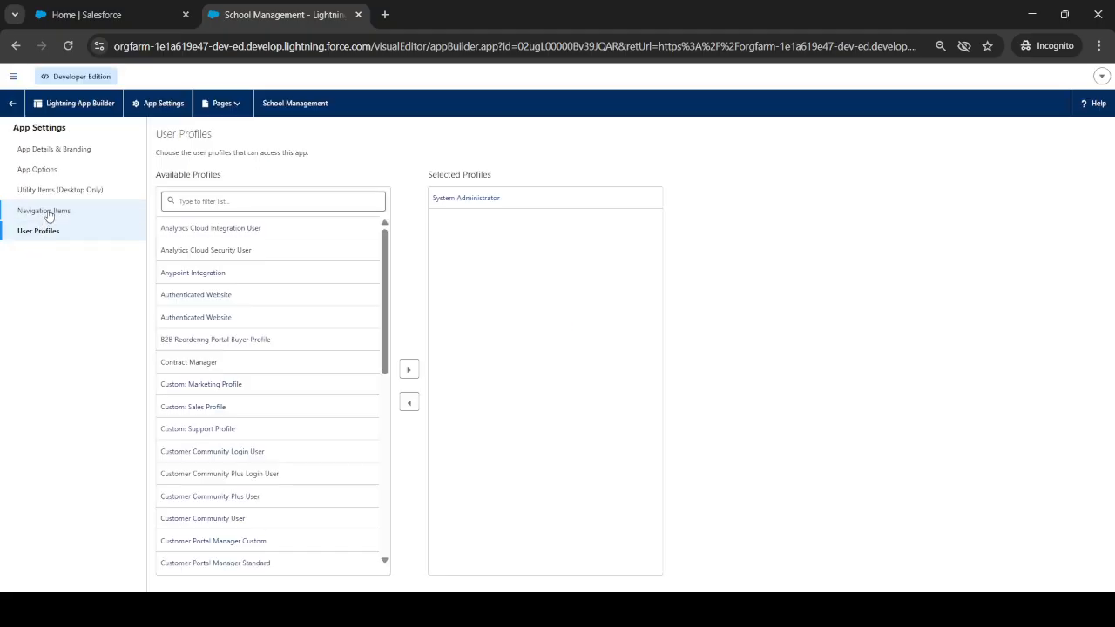
pyautogui.click(48, 214)
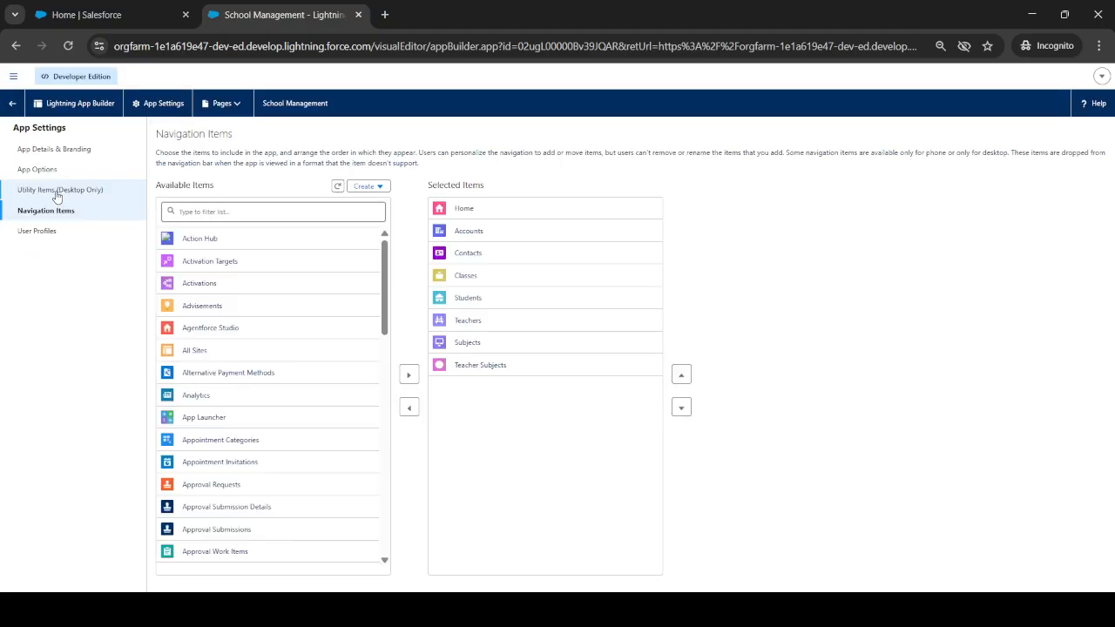
pyautogui.click(66, 46)
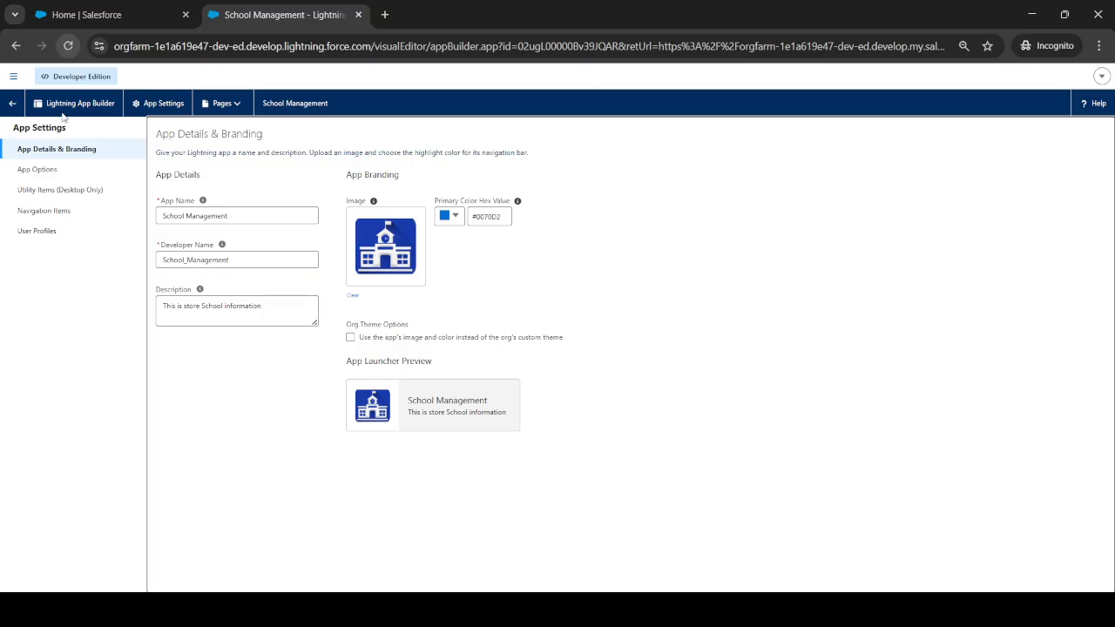
pyautogui.click(54, 171)
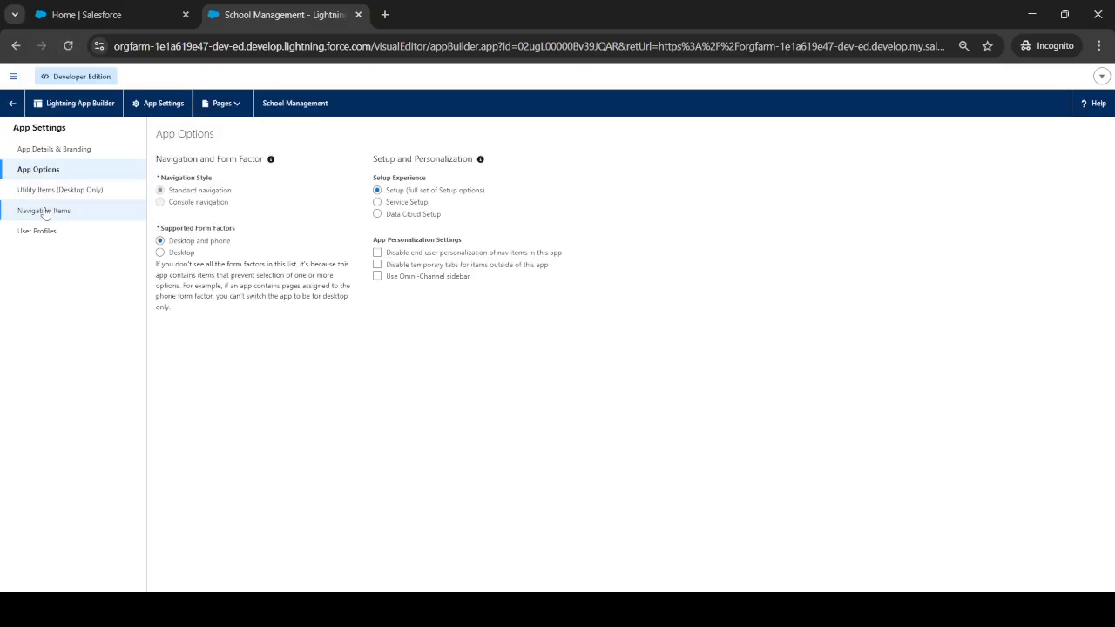
pyautogui.click(45, 210)
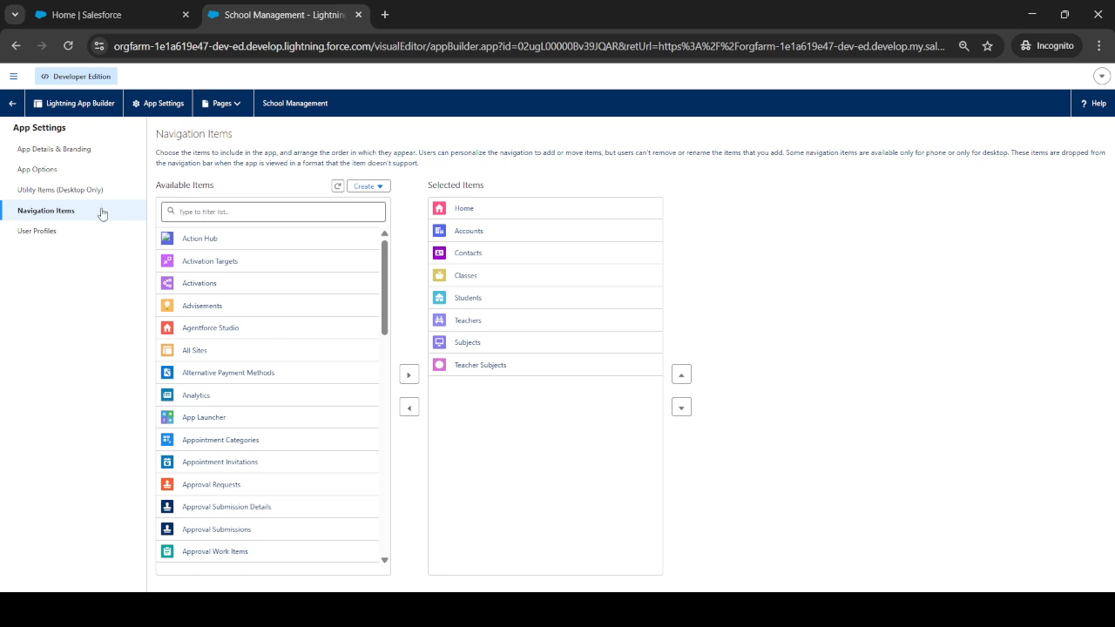
# Step: Leave the app settings and open the School Management app by searching the App Launcher for "sc"
pyautogui.click(16, 49)
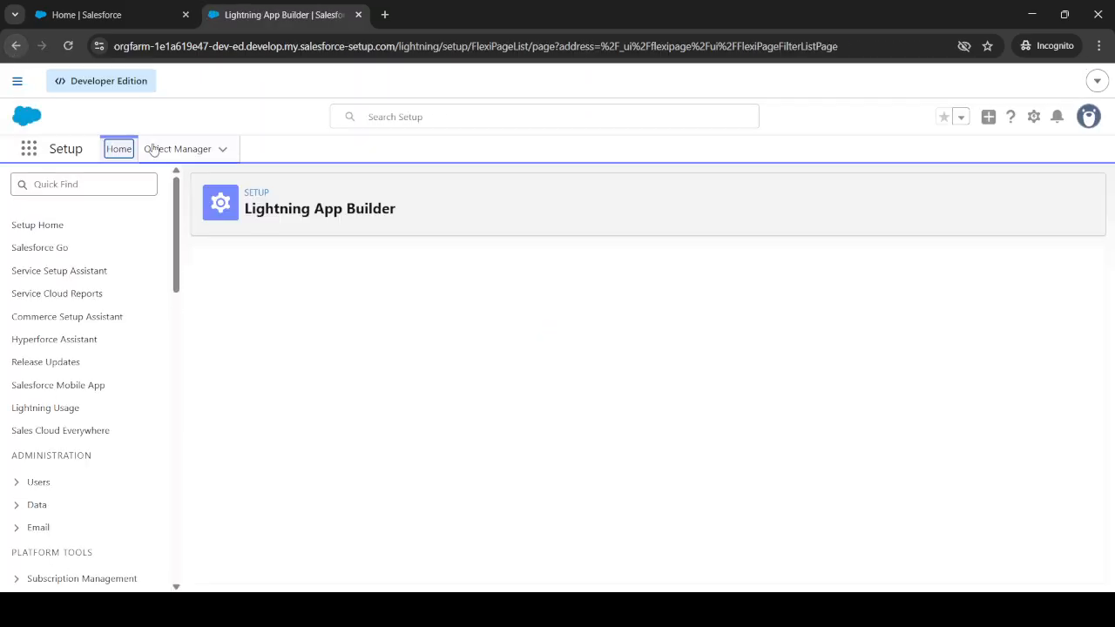
pyautogui.click(29, 150)
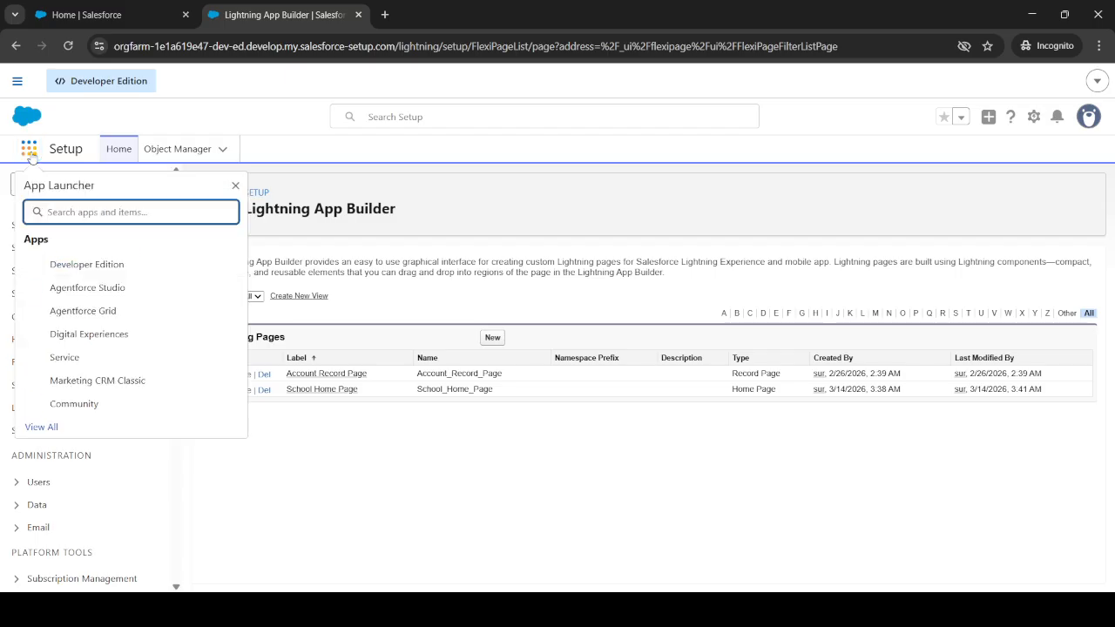
pyautogui.write('sc')
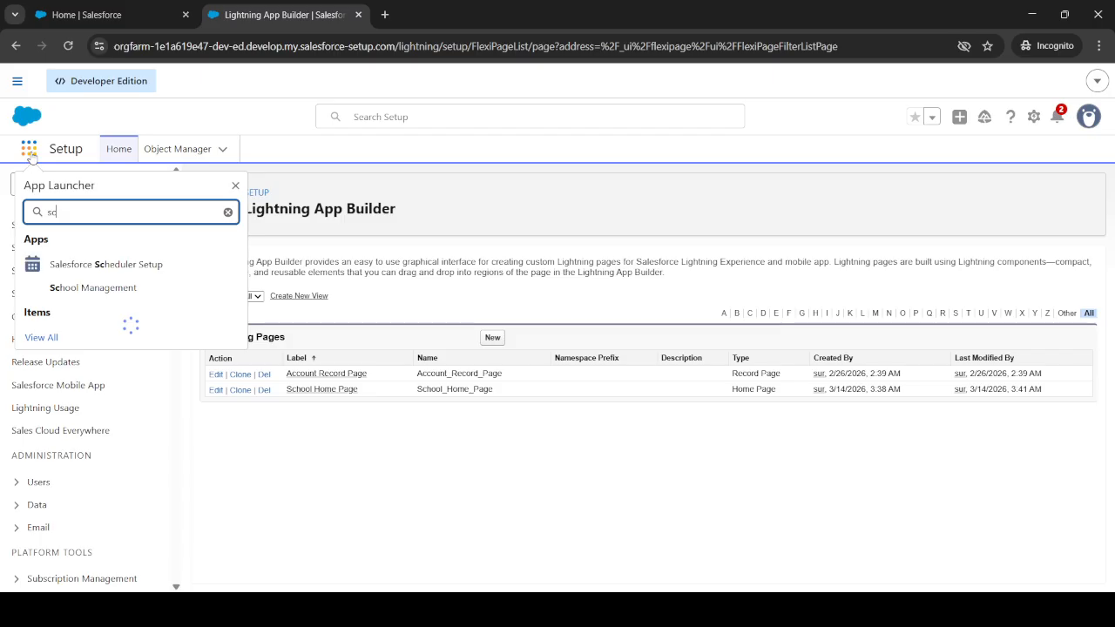
pyautogui.click(86, 293)
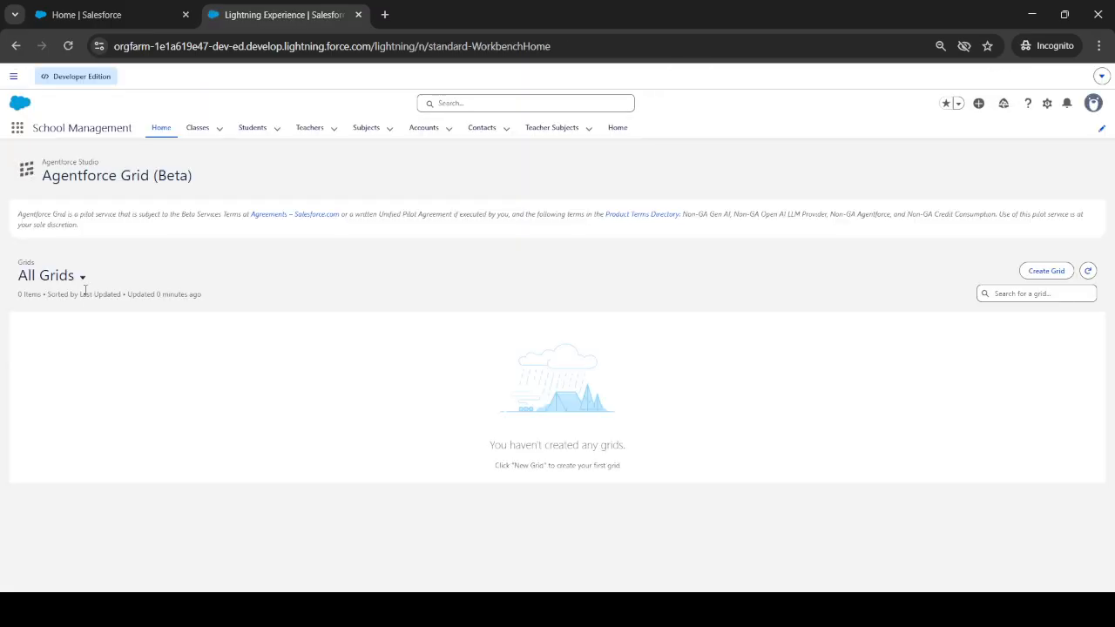
# Step: Reset the School Management app's personalized navigation items to default and save the navigation bar
pyautogui.click(1102, 130)
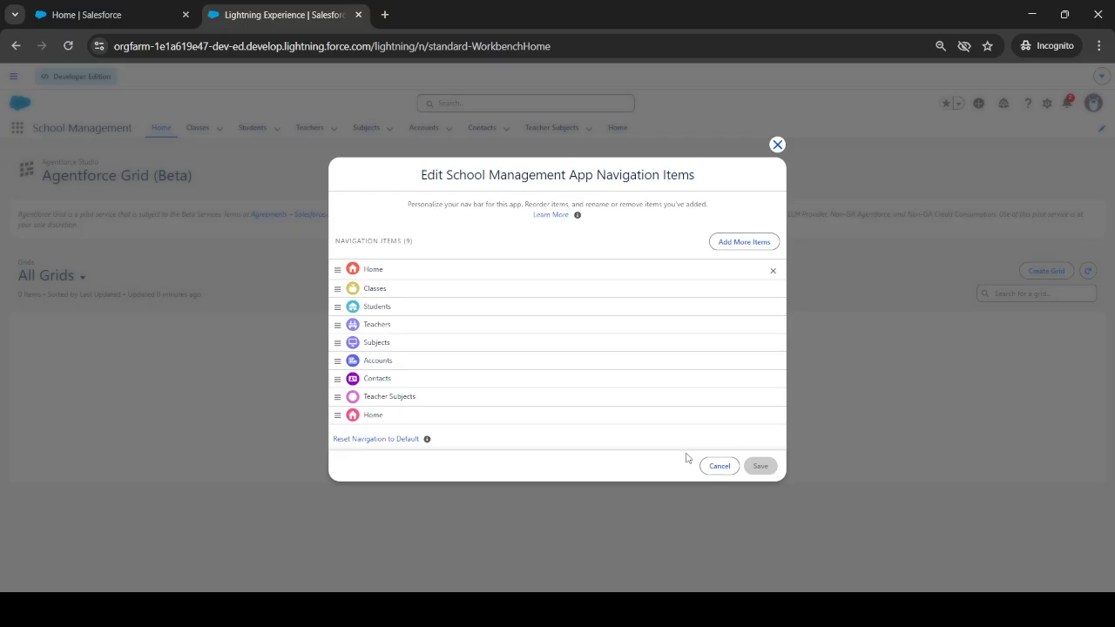
pyautogui.click(720, 466)
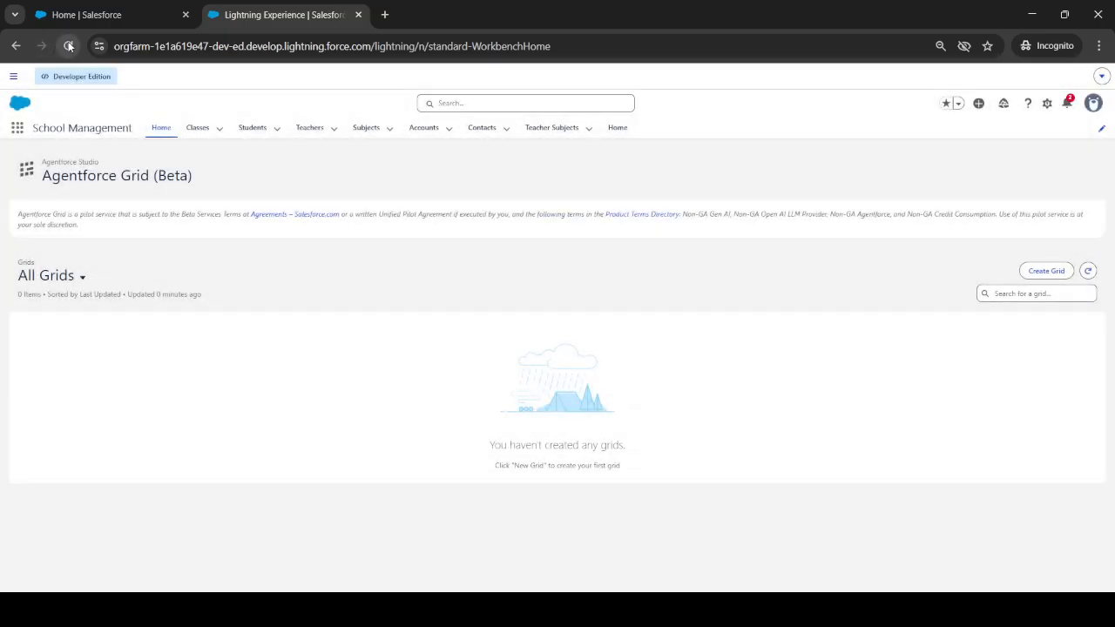
pyautogui.click(68, 46)
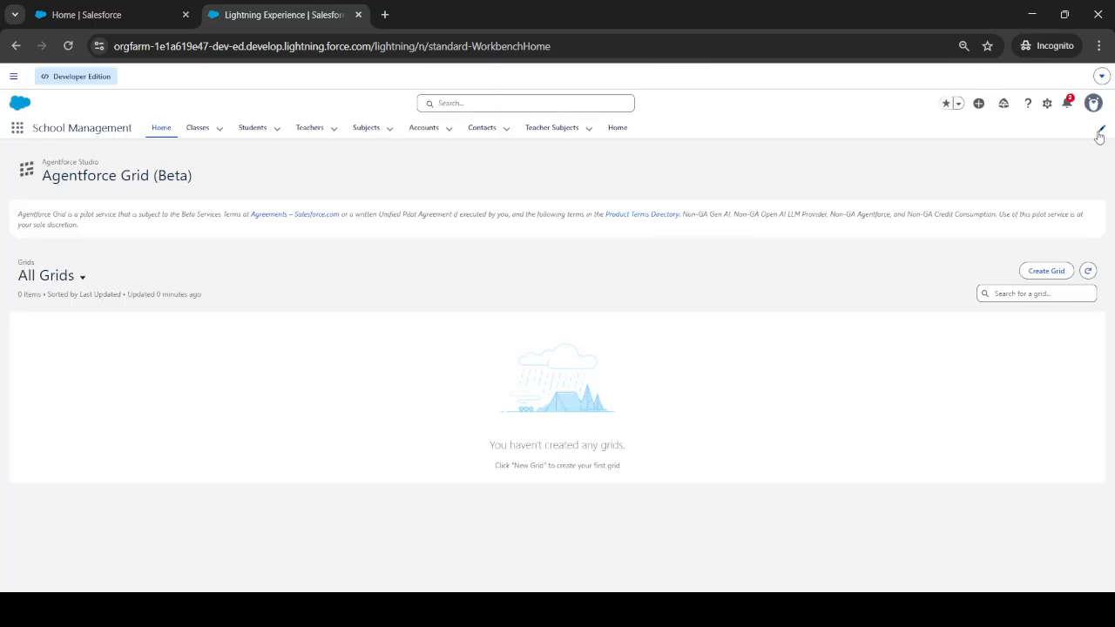
pyautogui.click(1101, 131)
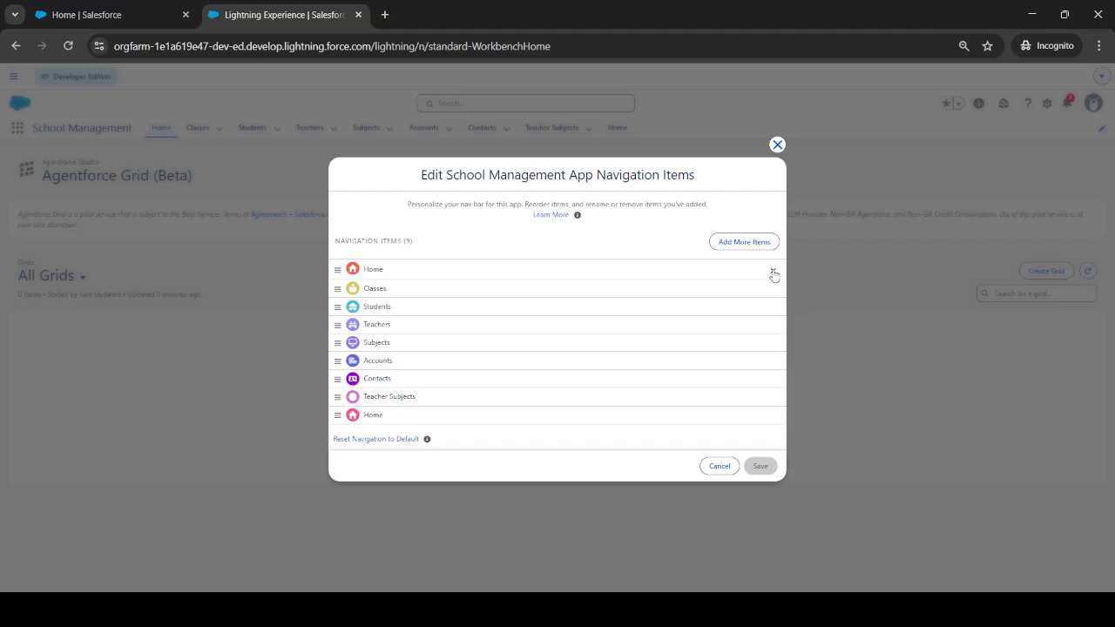
pyautogui.click(387, 440)
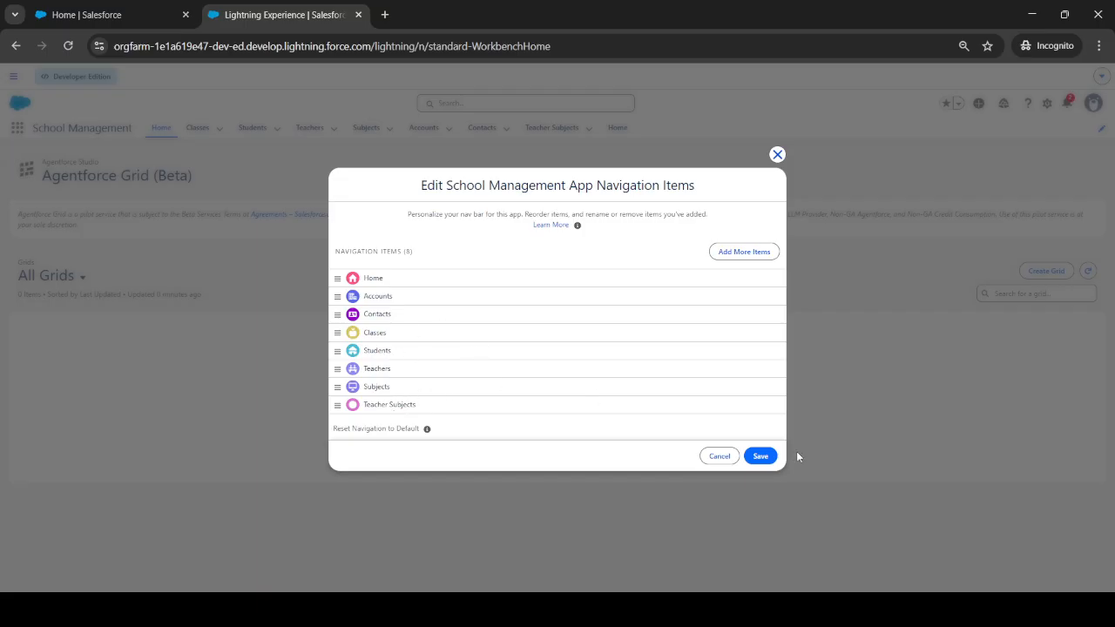
pyautogui.click(758, 457)
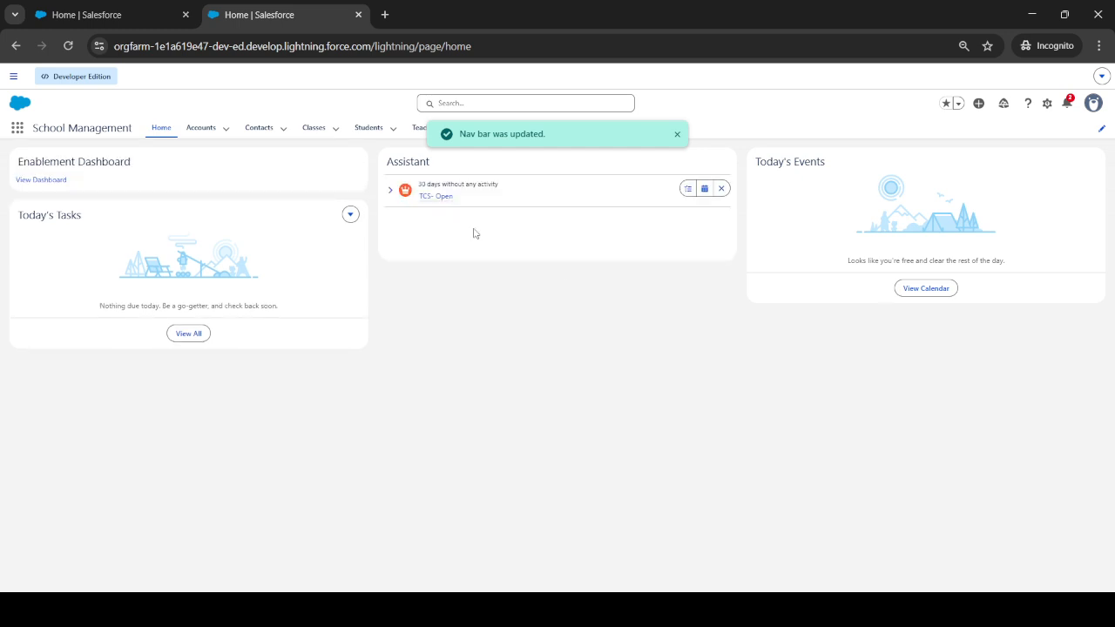
pyautogui.click(679, 135)
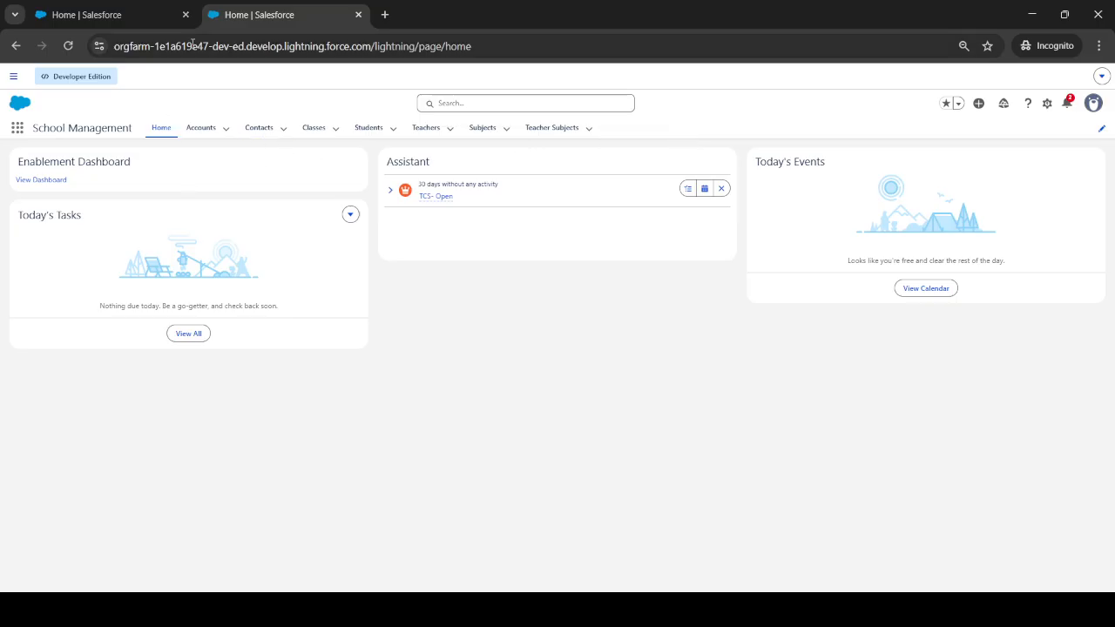
# Step: Compare the navigation bar with the other School Management browser tab and review the order in the app's navigation items editor
pyautogui.click(101, 21)
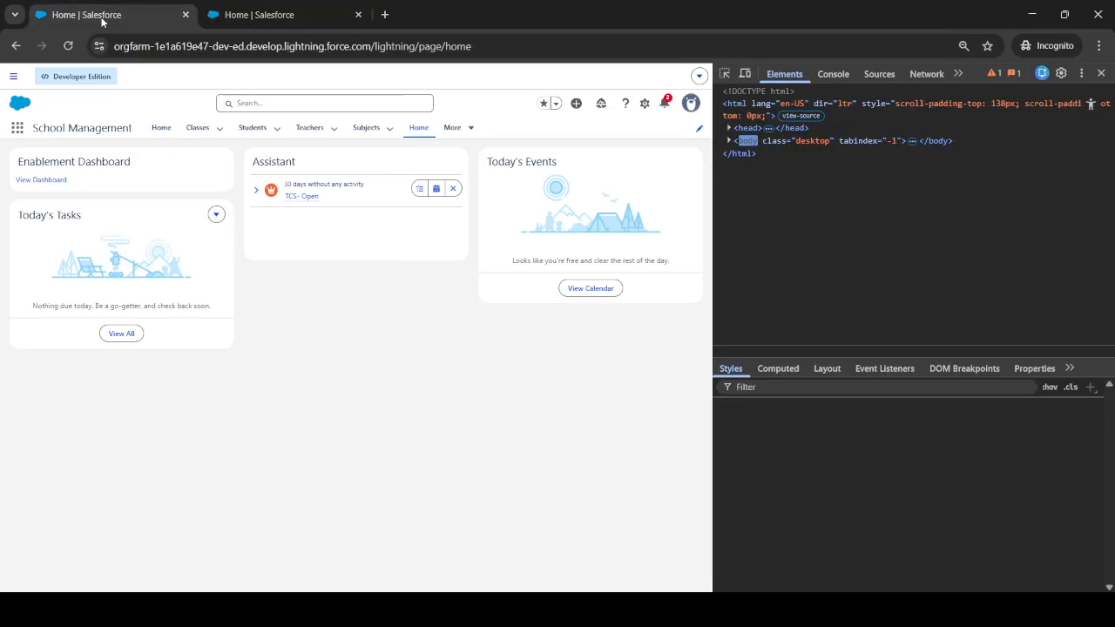
pyautogui.click(244, 15)
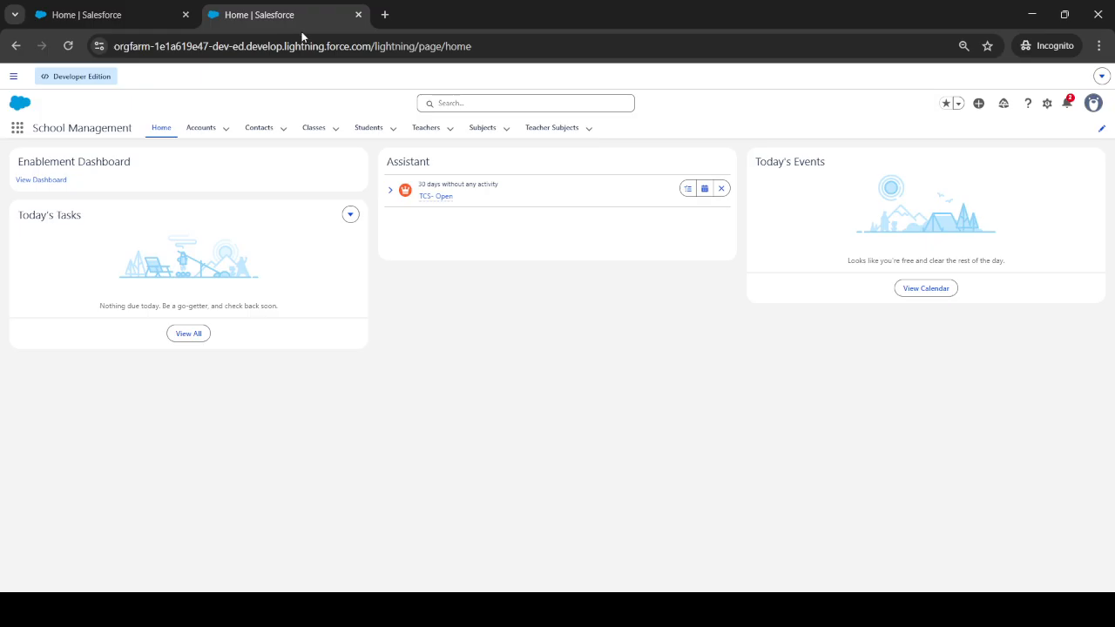
pyautogui.click(1101, 130)
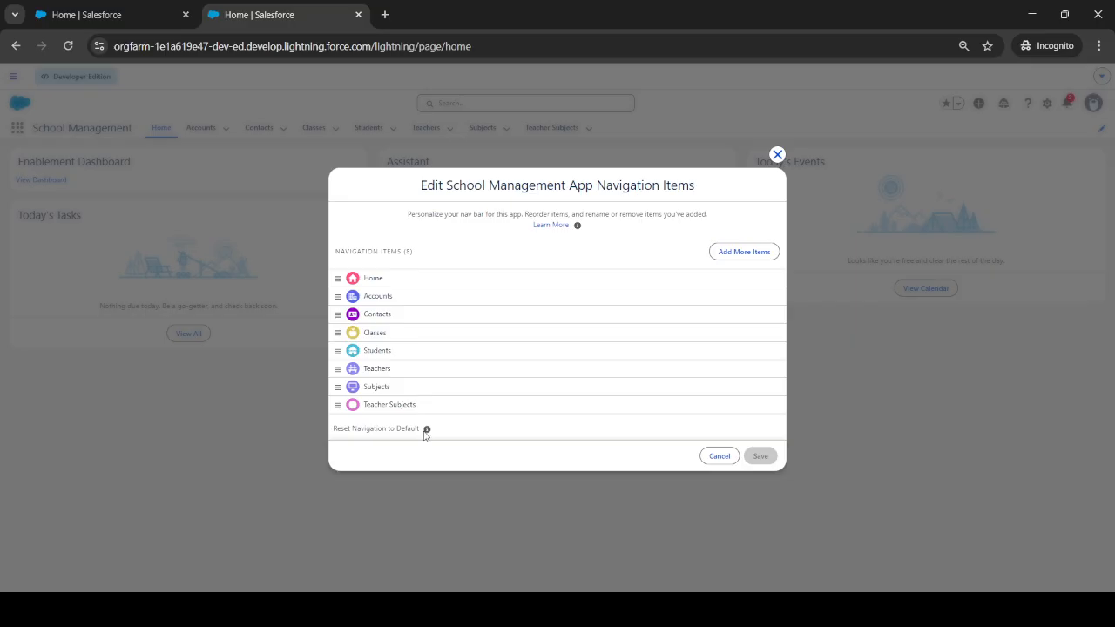
pyautogui.click(776, 155)
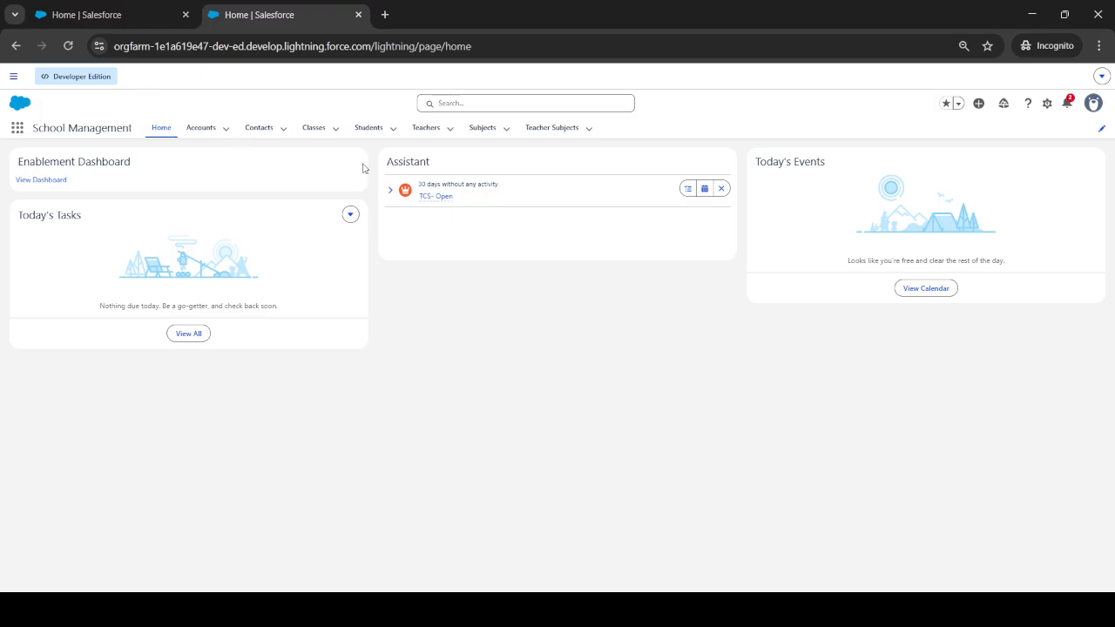
pyautogui.click(1102, 128)
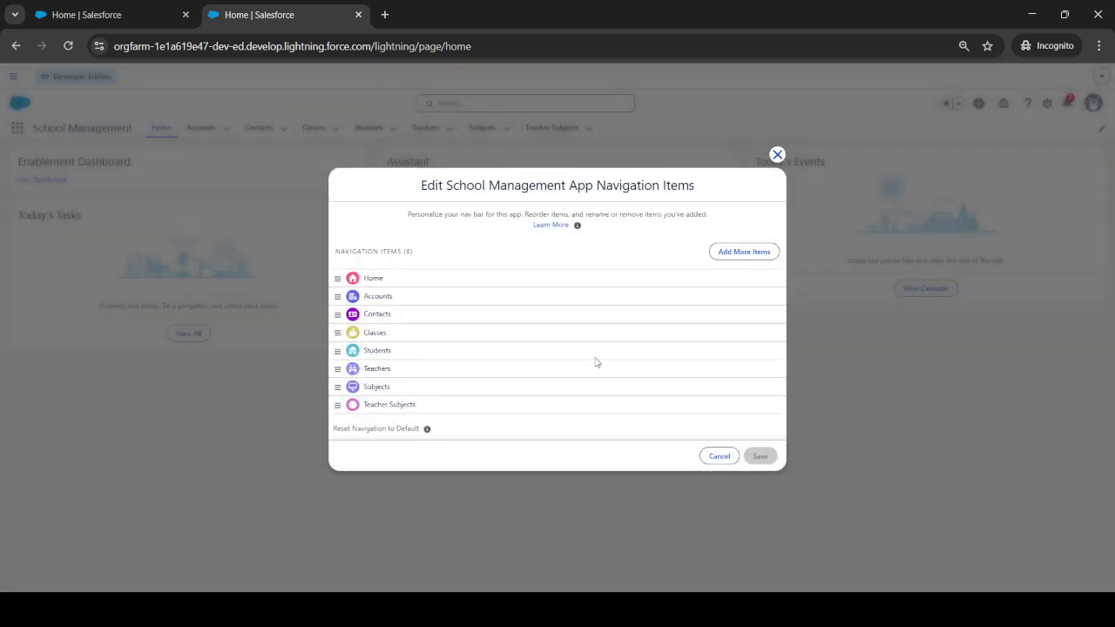
pyautogui.click(777, 154)
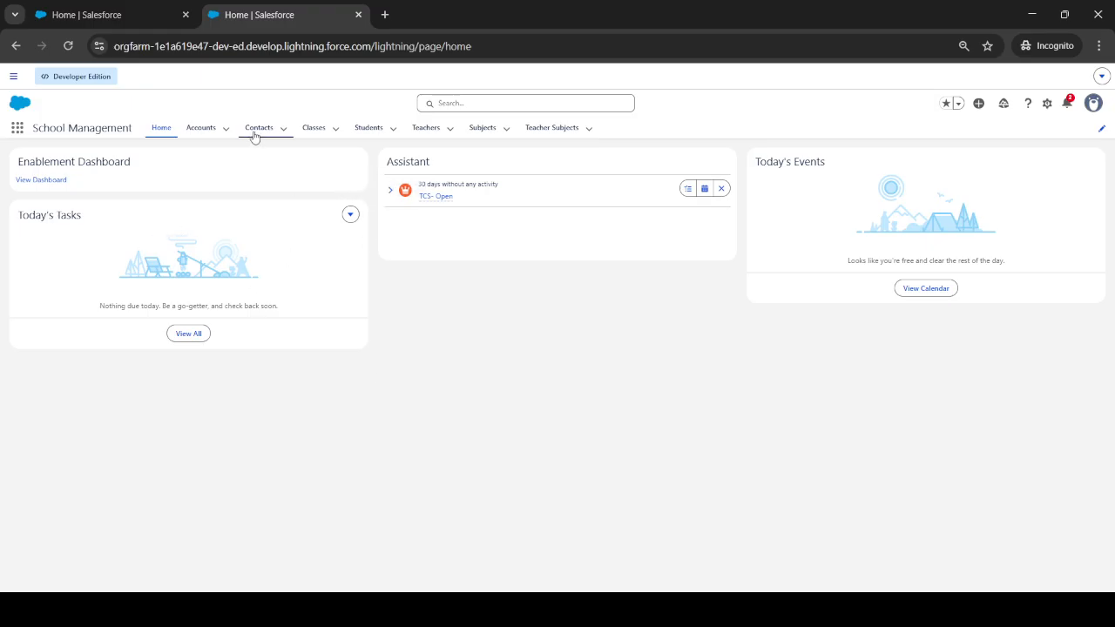
# Step: Open the "Test User account Sales record type" account, view its New Task form and close the form without saving
pyautogui.click(201, 128)
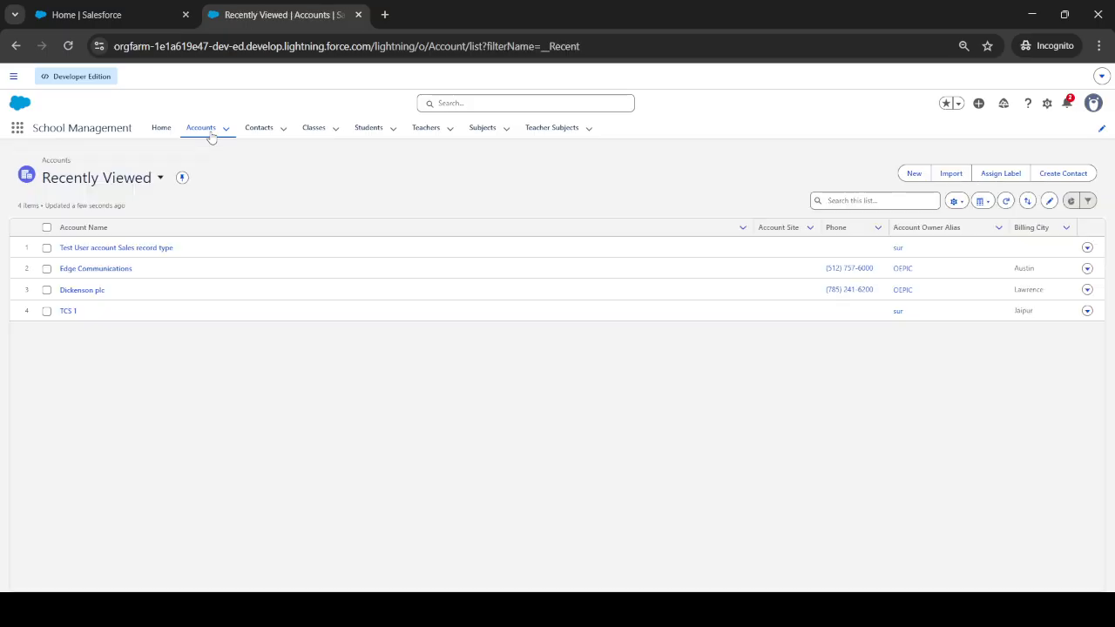
pyautogui.click(83, 250)
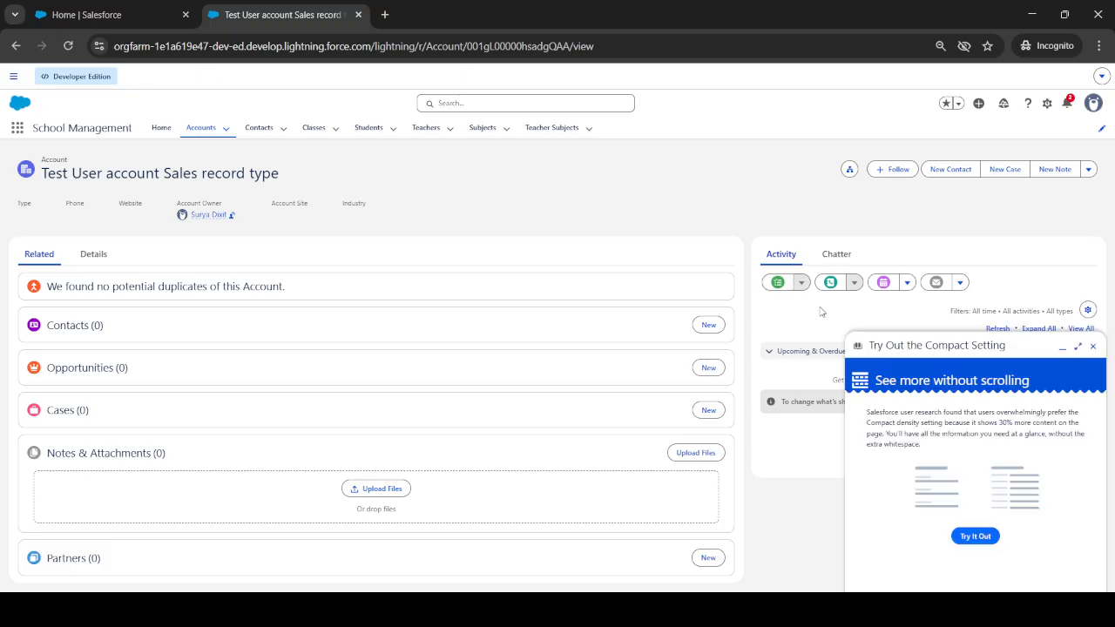
pyautogui.click(779, 283)
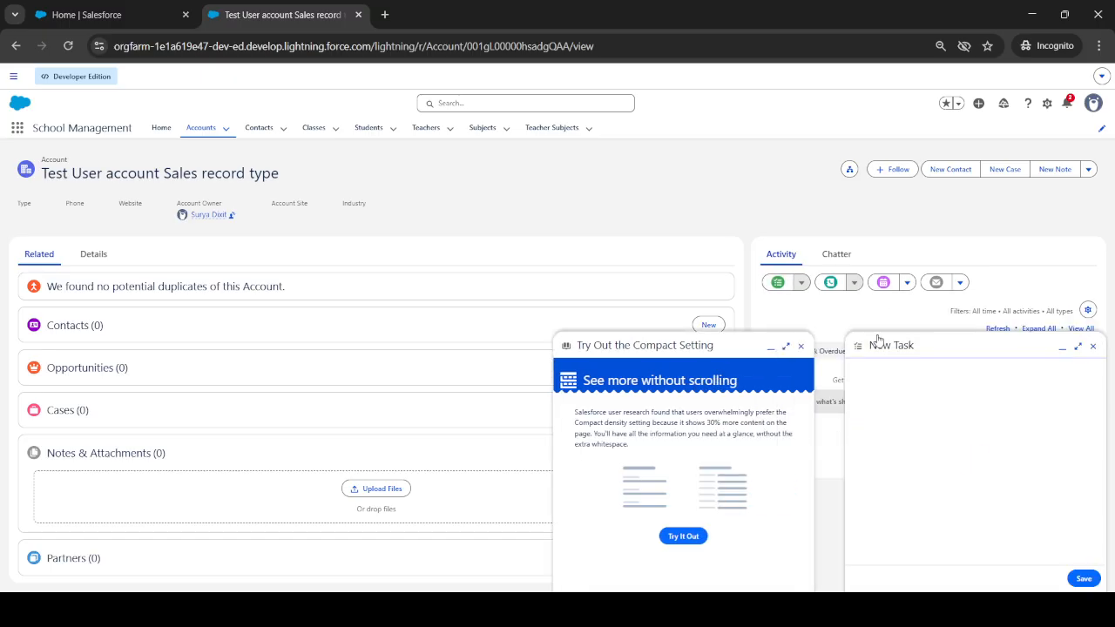
pyautogui.click(801, 346)
pyautogui.click(883, 282)
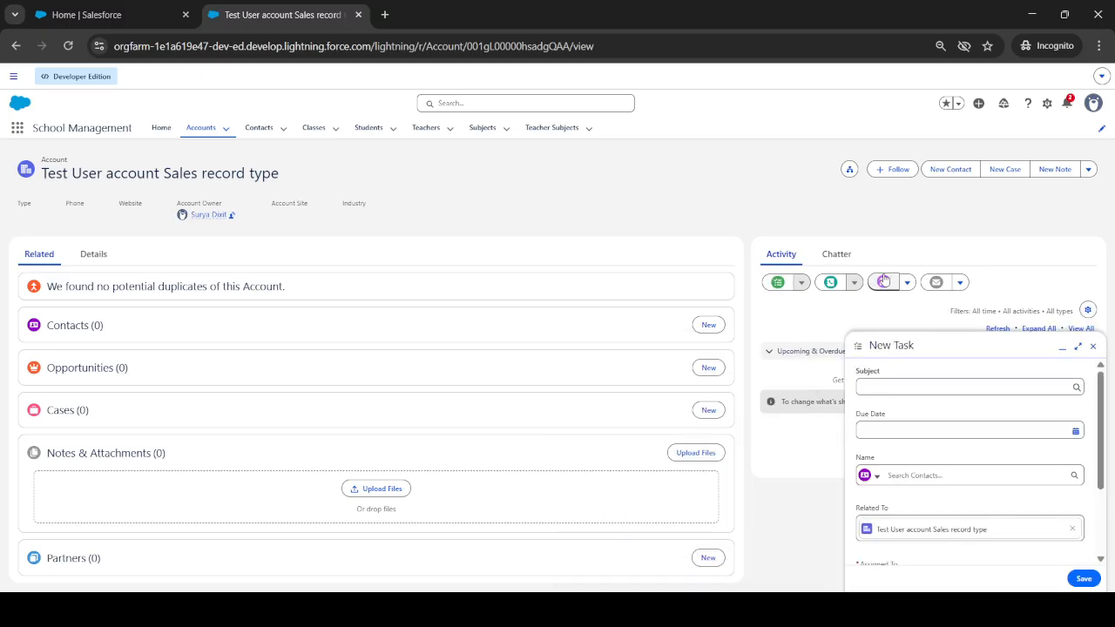
pyautogui.click(1092, 345)
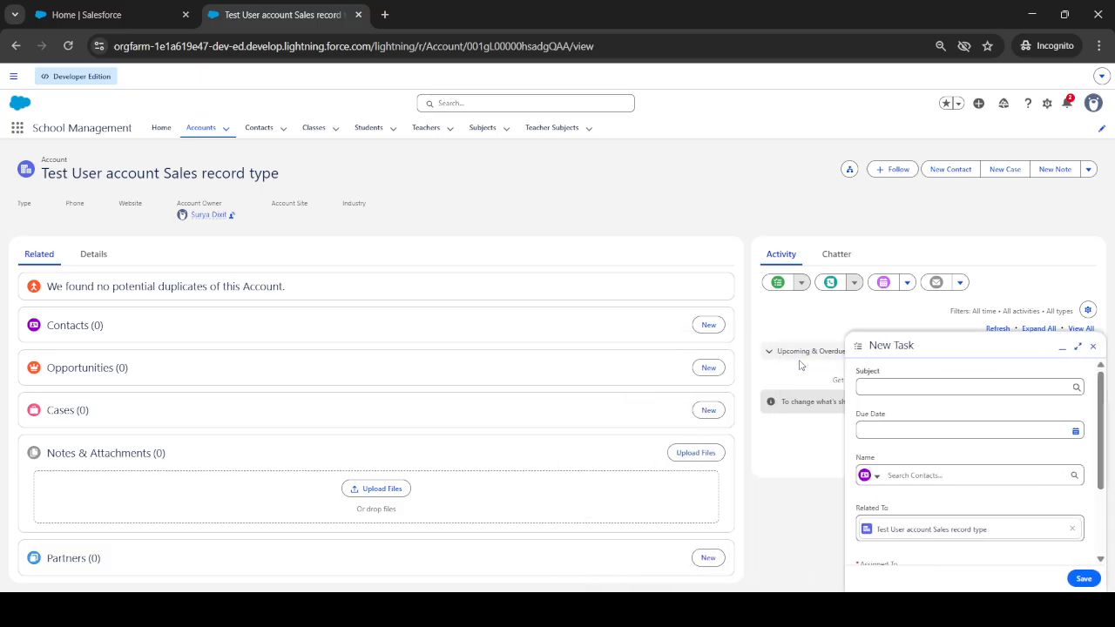
pyautogui.click(1093, 346)
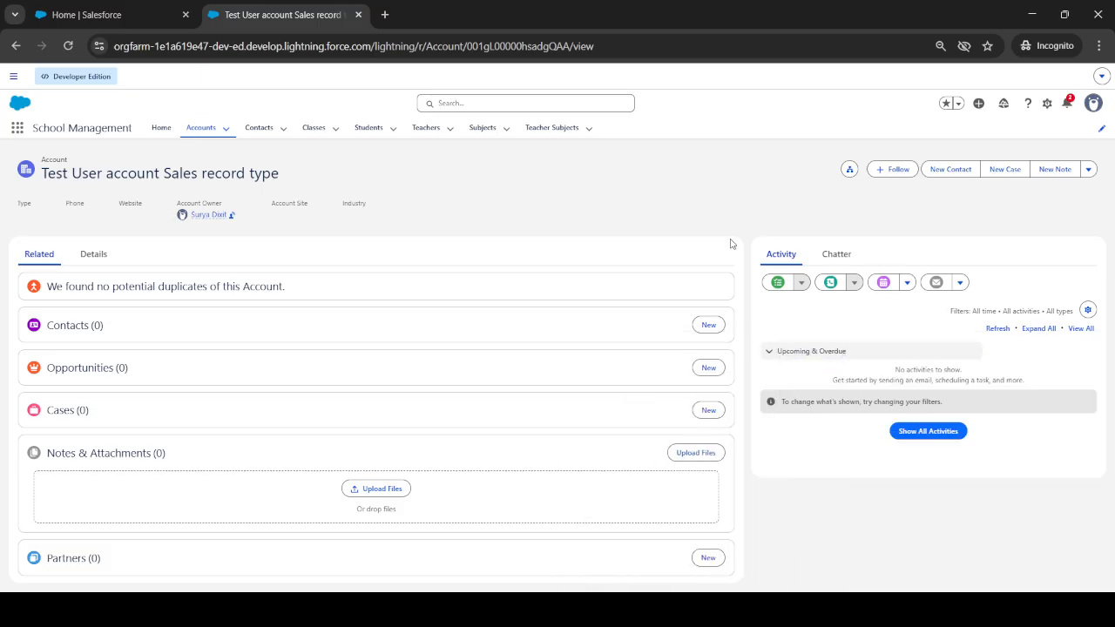
# Step: Return to the School Management app's Home page and switch away from the browser window
pyautogui.click(162, 129)
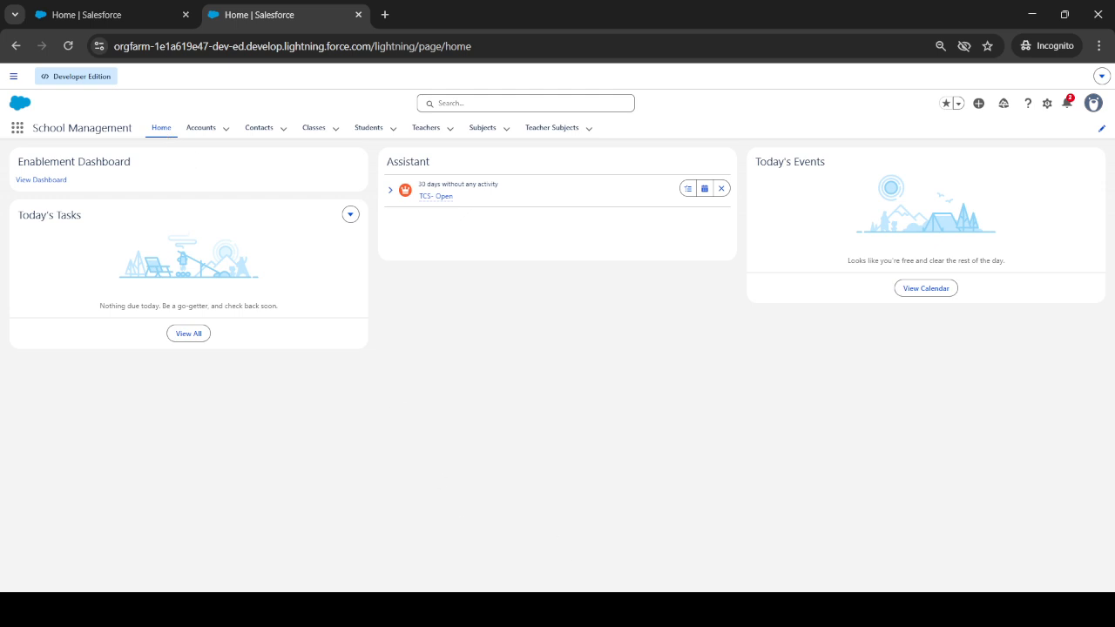
pyautogui.hotkey('alt', 'Tab')
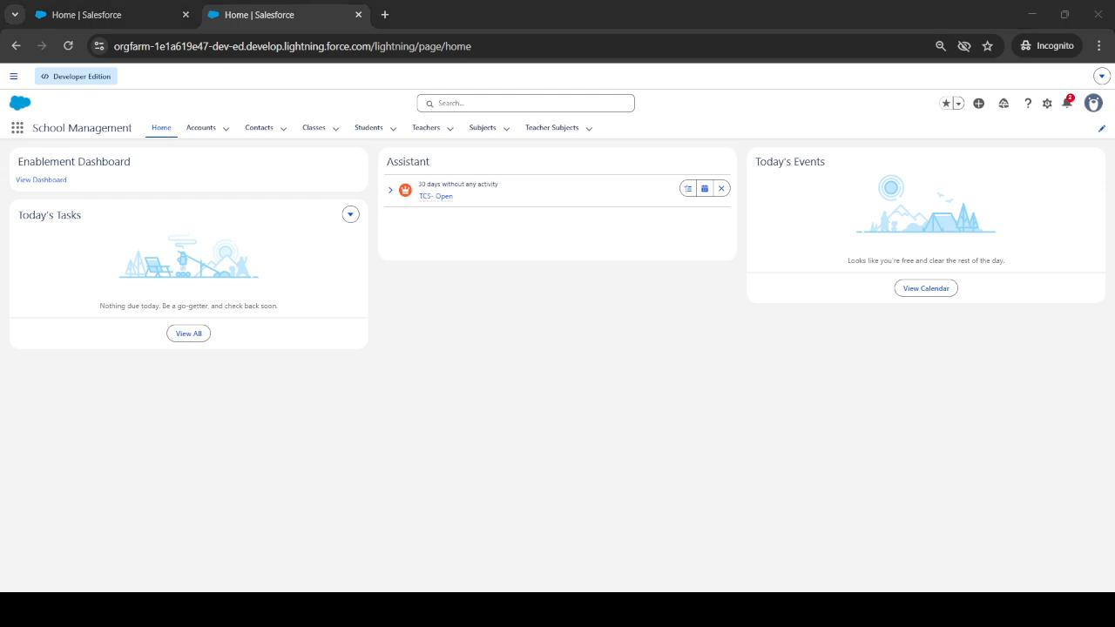